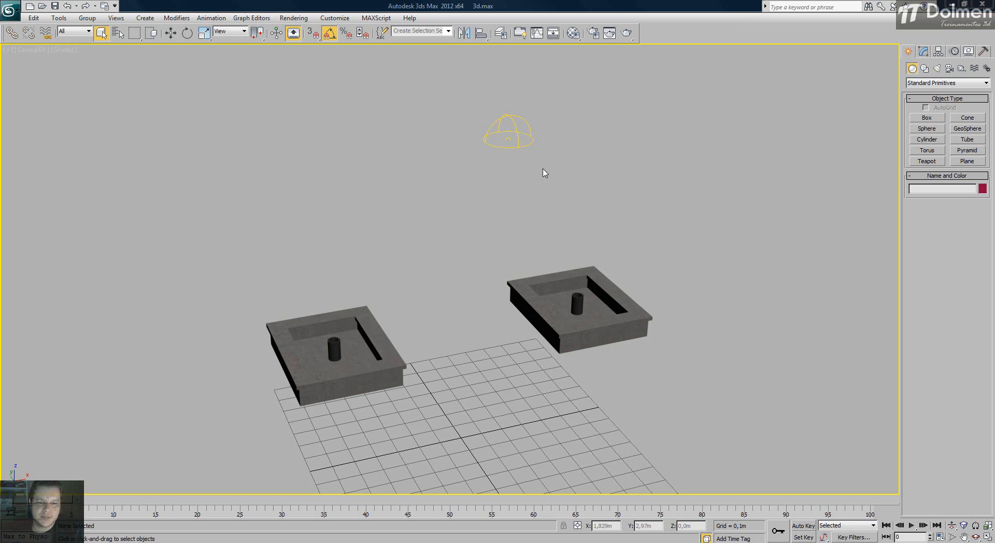
Render the camera view of the two fountain basins and close the rendered frame.
{"action": "left_click", "coordinate": [626, 32]}
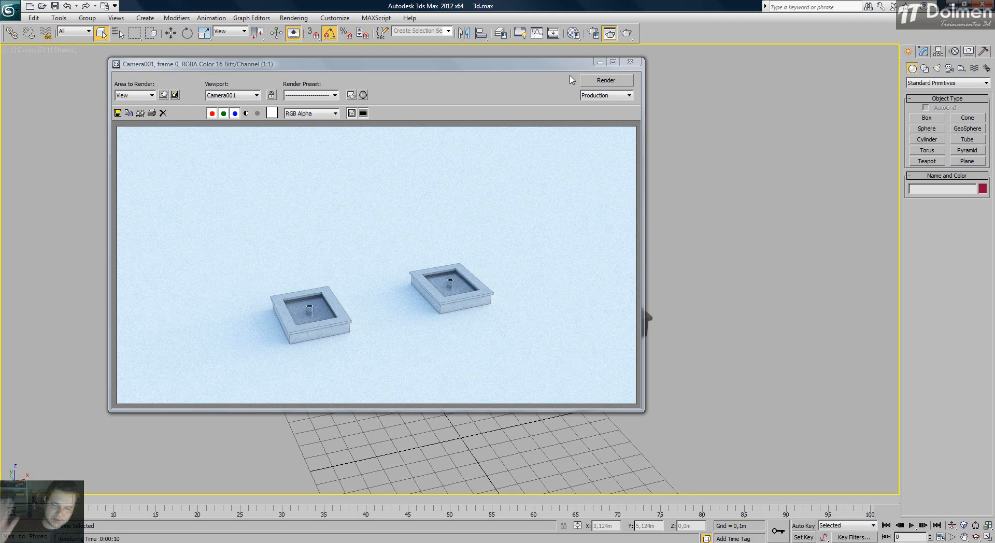
{"action": "left_click", "coordinate": [629, 63]}
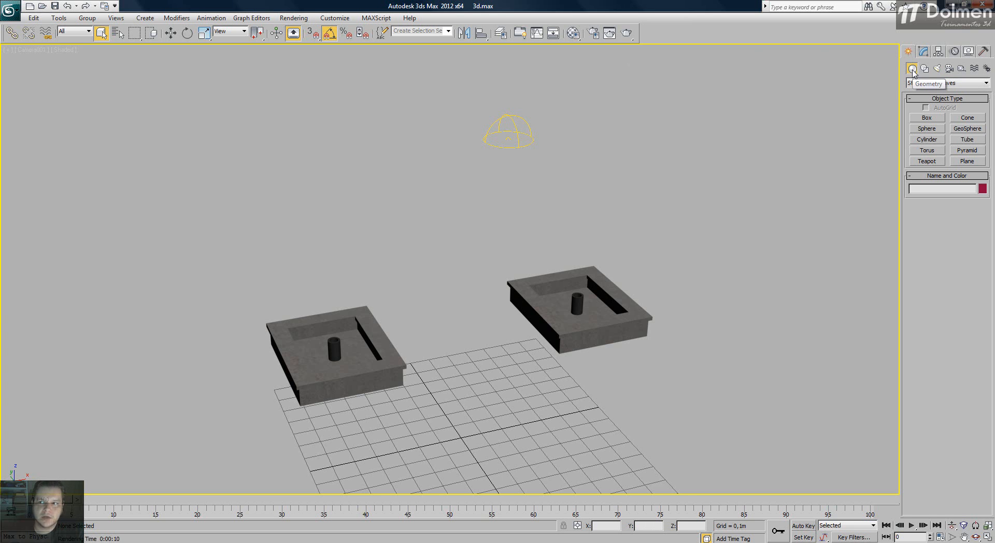
Create a PF Source particle system about 0.03 by 0.03 m, centred inside one fountain's nozzle in the Top view.
{"action": "left_click", "coordinate": [967, 84]}
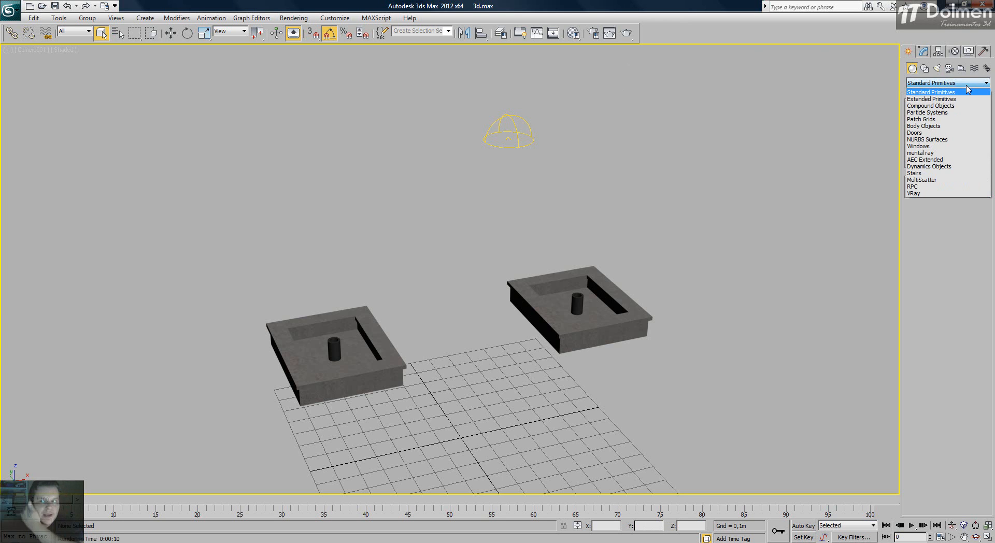
{"action": "left_click", "coordinate": [952, 114]}
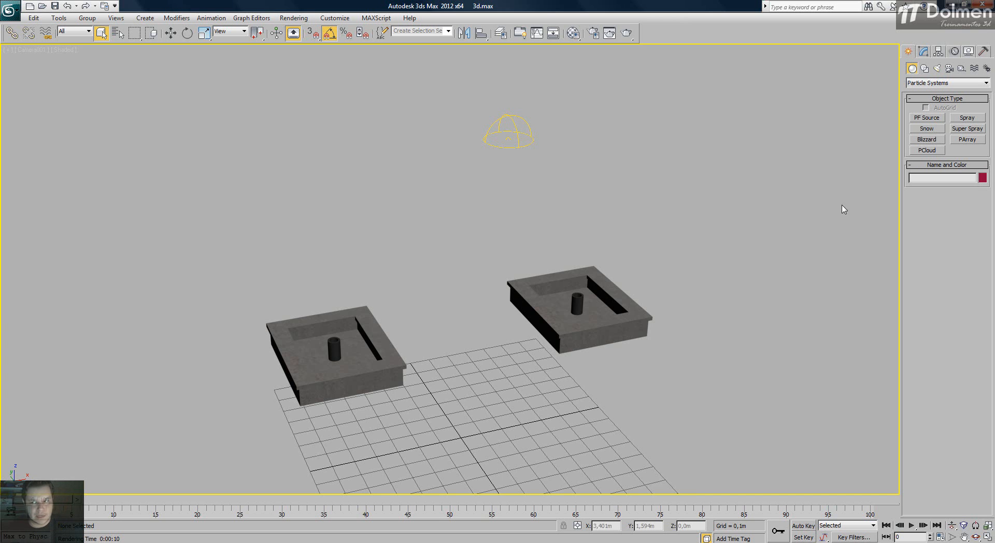
{"action": "left_click", "coordinate": [929, 119]}
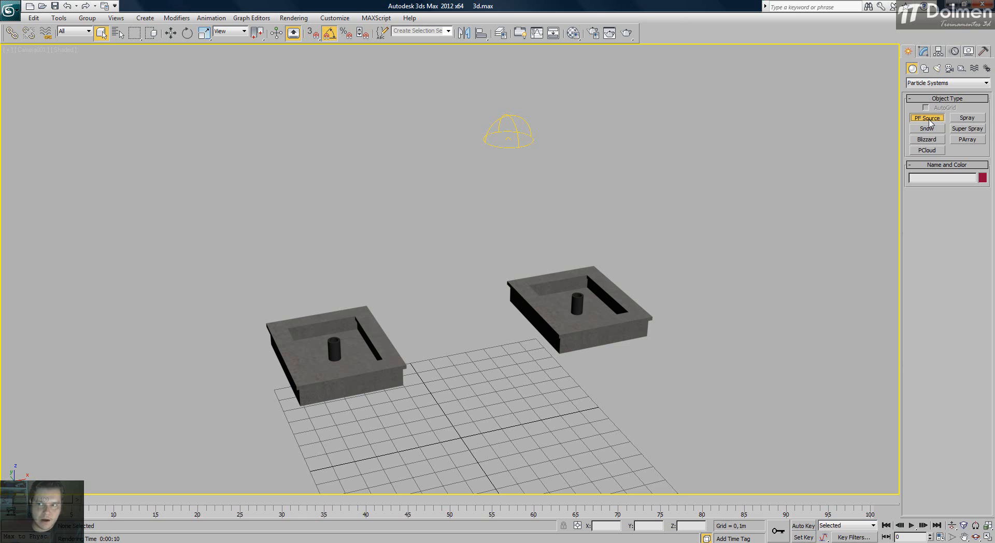
{"action": "left_click", "coordinate": [987, 535]}
{"action": "scroll", "coordinate": [283, 121], "scroll_direction": "down", "scroll_amount": 5}
{"action": "middle_click_drag", "start_coordinate": [277, 133], "coordinate": [311, 147]}
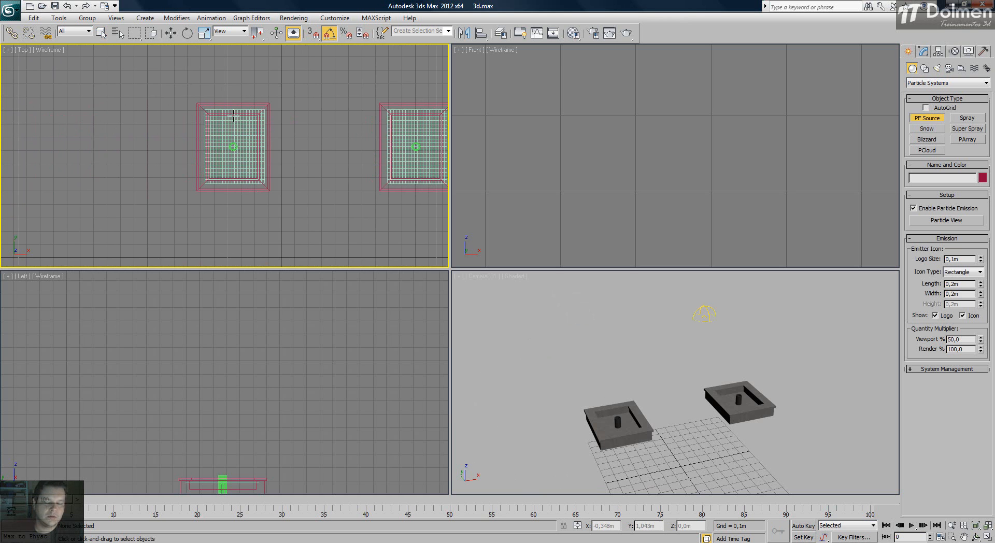
{"action": "scroll", "coordinate": [227, 142], "scroll_direction": "up", "scroll_amount": 3}
{"action": "scroll", "coordinate": [227, 142], "scroll_direction": "up", "scroll_amount": 8}
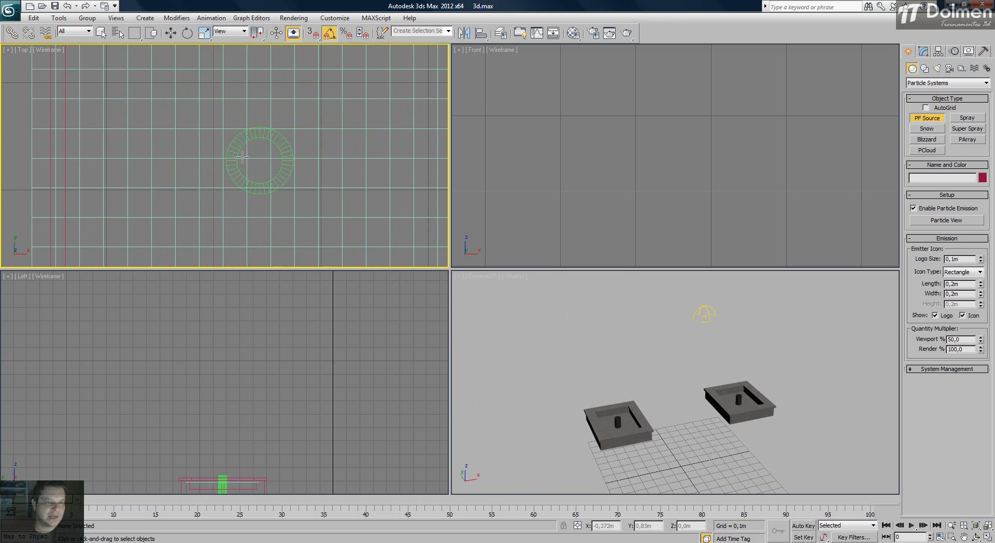
{"action": "left_click_drag", "start_coordinate": [241, 134], "coordinate": [305, 199]}
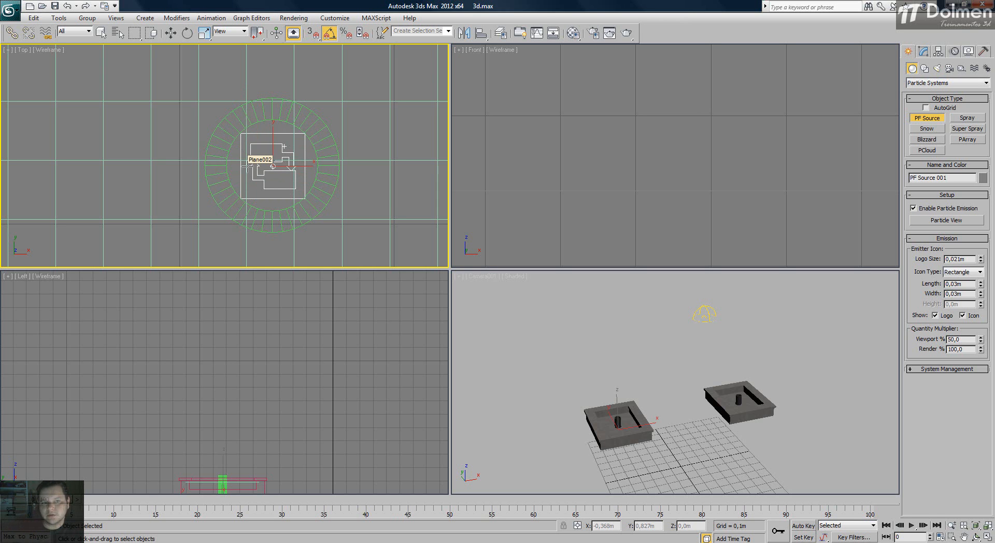
{"action": "right_click", "coordinate": [205, 332]}
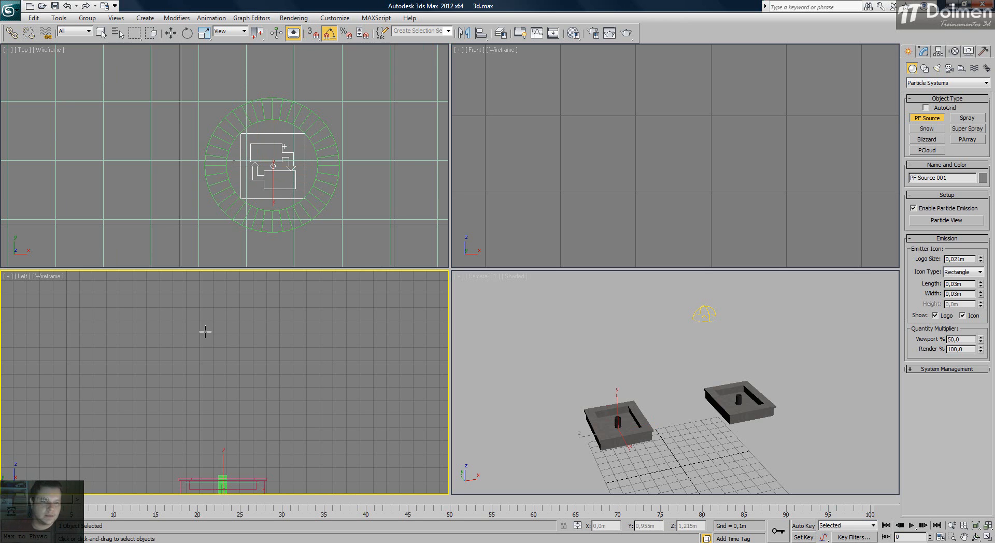
{"action": "right_click", "coordinate": [210, 372]}
Move the particle source vertically in the Front view to a height of about 0.137 m, just below the nozzle's rim.
{"action": "middle_click_drag", "start_coordinate": [222, 428], "coordinate": [263, 440]}
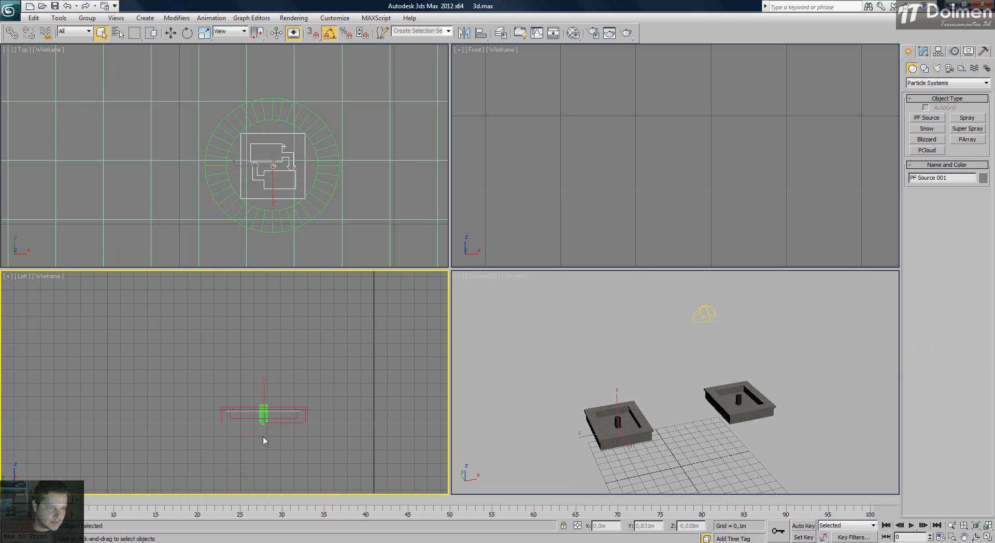
{"action": "right_click", "coordinate": [662, 184]}
{"action": "key", "text": "z"}
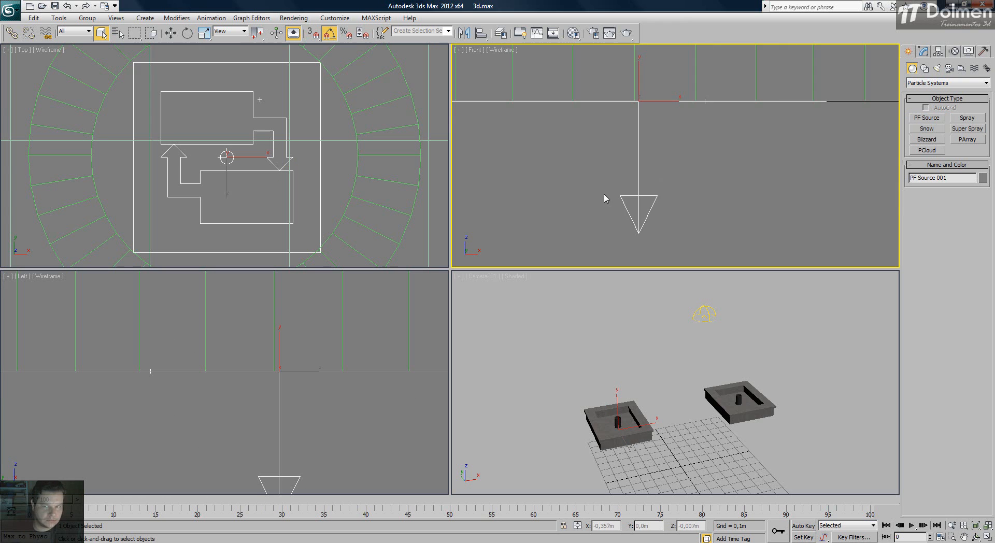
{"action": "scroll", "coordinate": [700, 158], "scroll_direction": "down", "scroll_amount": 5}
{"action": "middle_click_drag", "start_coordinate": [699, 158], "coordinate": [705, 175]}
{"action": "scroll", "coordinate": [705, 175], "scroll_direction": "up", "scroll_amount": 6}
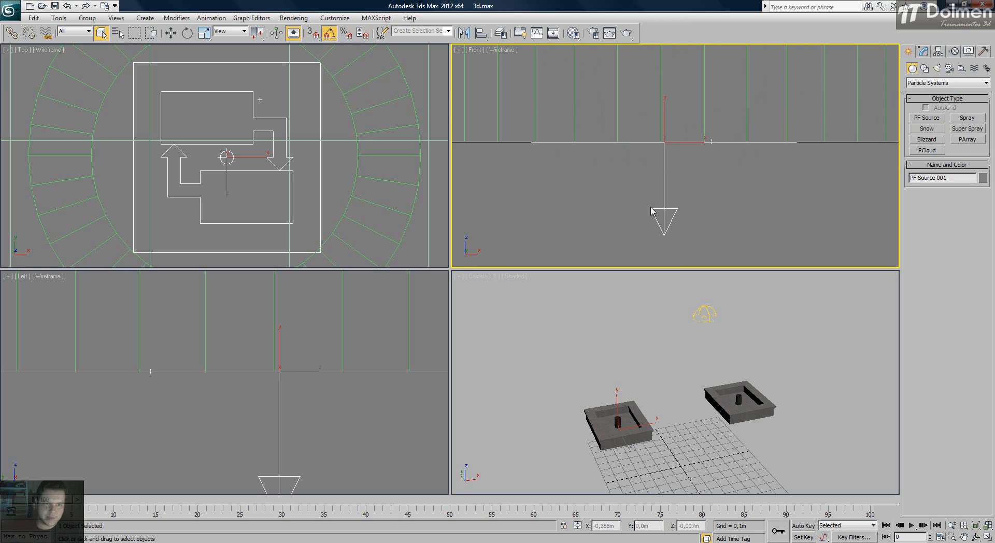
{"action": "scroll", "coordinate": [663, 163], "scroll_direction": "down", "scroll_amount": 3}
{"action": "key", "text": "w"}
{"action": "scroll", "coordinate": [683, 139], "scroll_direction": "down", "scroll_amount": 2}
{"action": "middle_click_drag", "start_coordinate": [688, 125], "coordinate": [675, 231]}
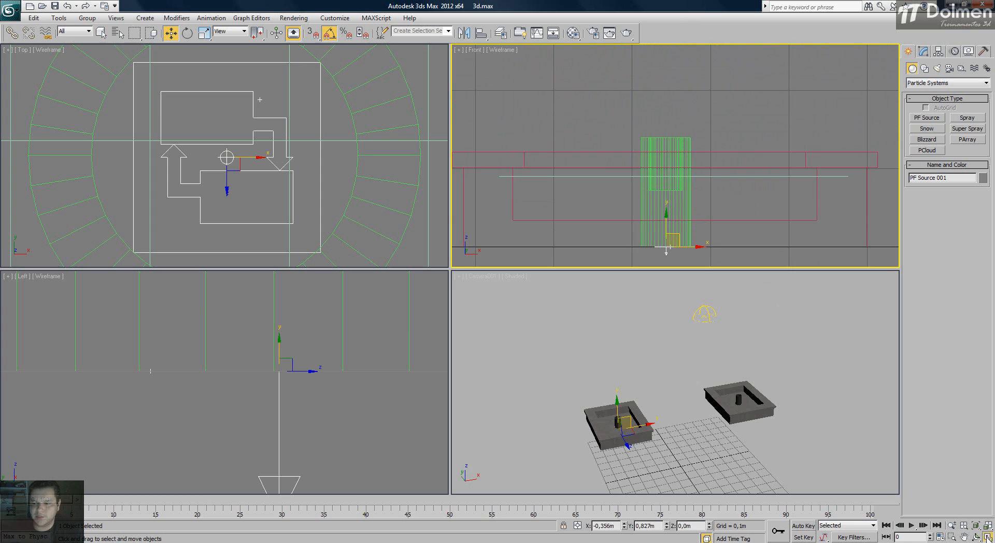
{"action": "key", "text": "alt+w"}
{"action": "middle_click_drag", "start_coordinate": [499, 282], "coordinate": [498, 256]}
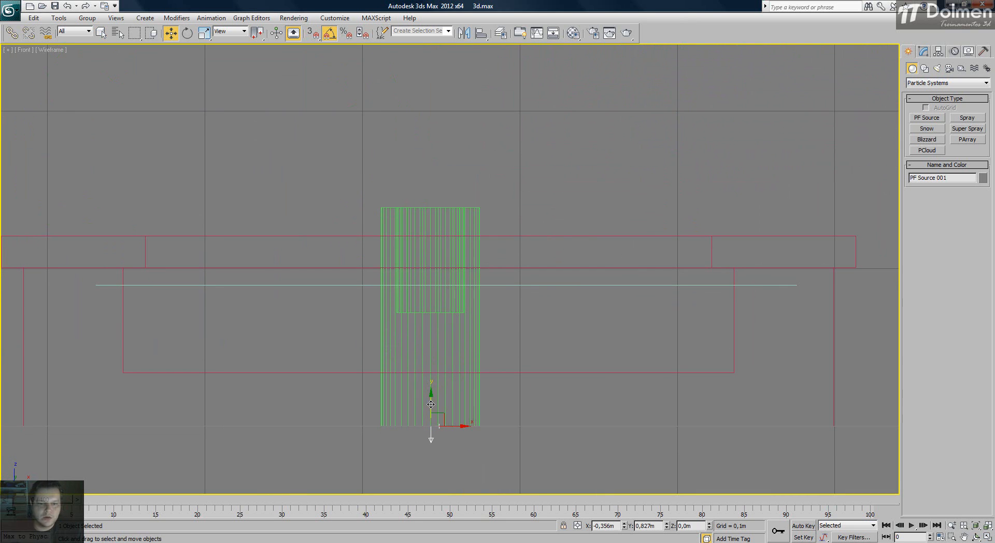
{"action": "left_click_drag", "start_coordinate": [430, 391], "coordinate": [468, 186]}
{"action": "scroll", "coordinate": [445, 197], "scroll_direction": "up", "scroll_amount": 5}
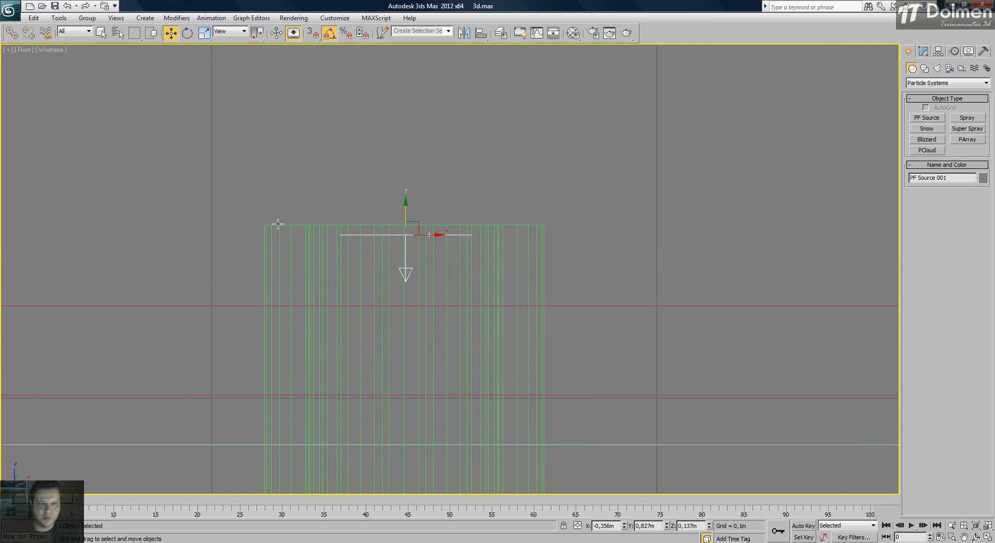
Rotate the particle source 180 degrees in the Front view so its emission arrow points upward.
{"action": "key", "text": "e"}
{"action": "left_click_drag", "start_coordinate": [368, 215], "coordinate": [343, 307]}
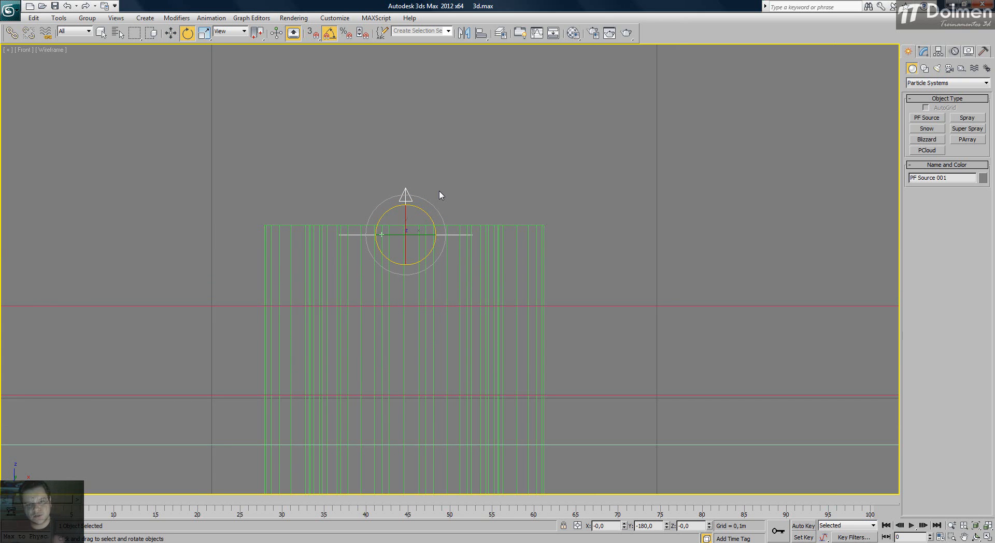
Return to the four-view layout, render the camera view with the particle source in place, and close the rendered frame.
{"action": "left_click", "coordinate": [987, 537]}
{"action": "right_click", "coordinate": [584, 324]}
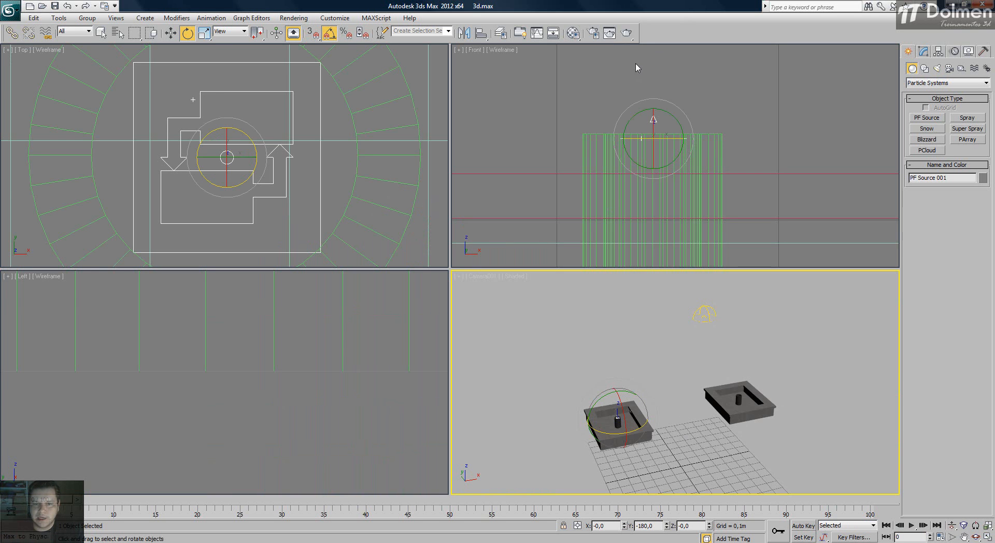
{"action": "left_click", "coordinate": [627, 34]}
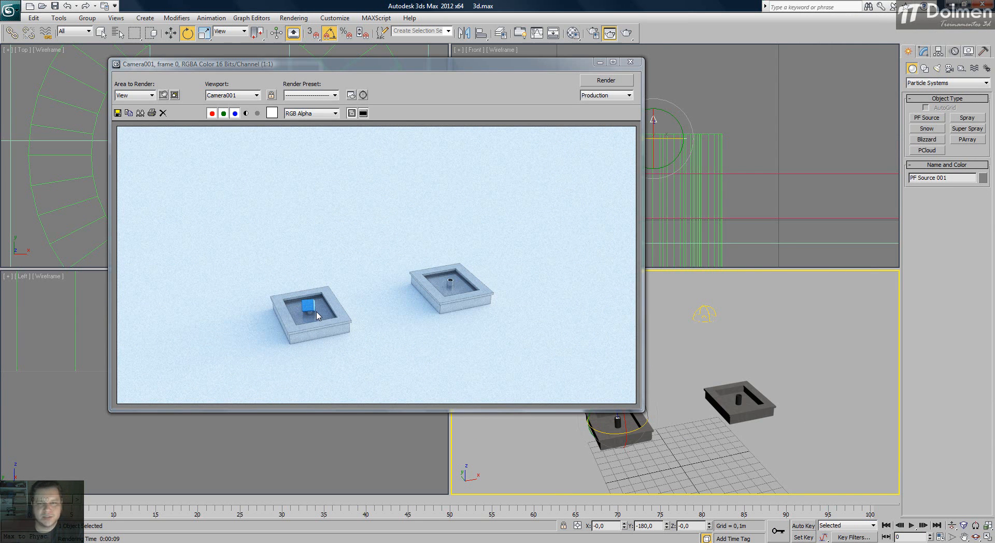
{"action": "left_click", "coordinate": [632, 62]}
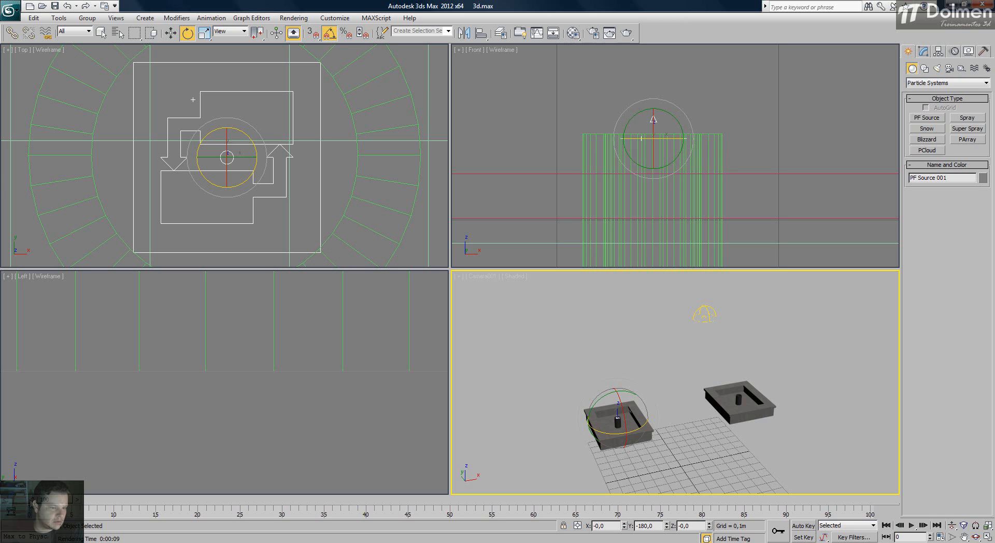
Scrub the timeline to around frame 33 to preview the particle stream in the camera view.
{"action": "left_click_drag", "start_coordinate": [44, 499], "coordinate": [315, 510]}
{"action": "key", "text": "e"}
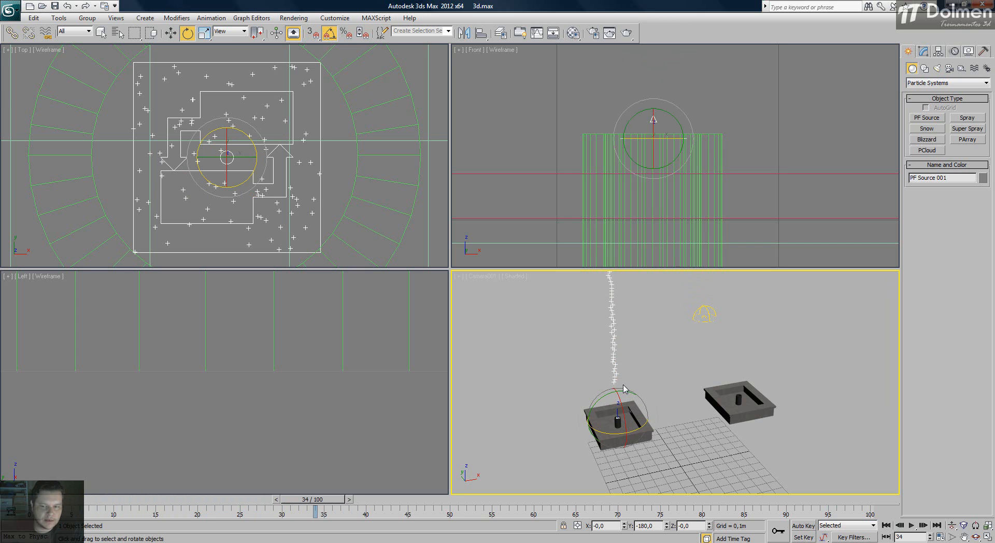
{"action": "key", "text": "q"}
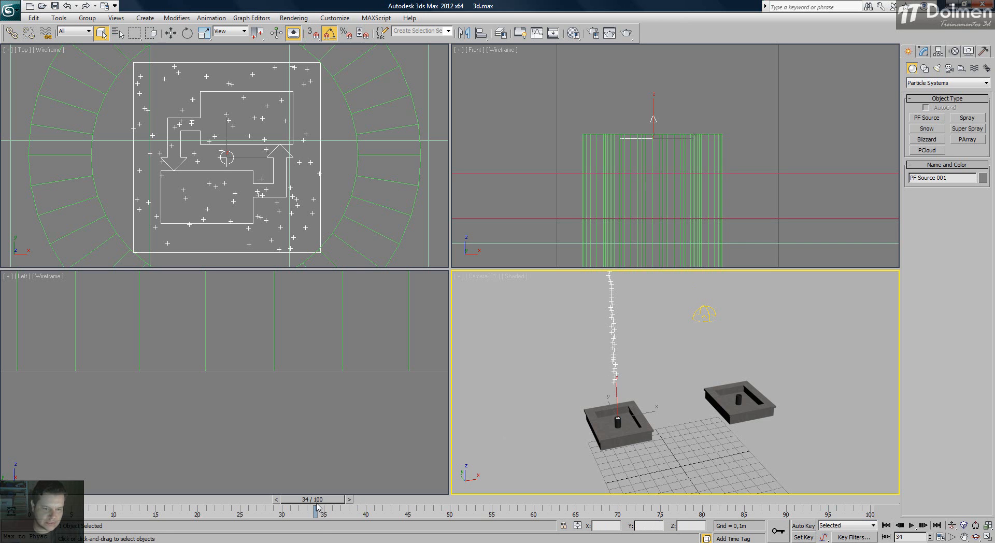
{"action": "mouse_move", "coordinate": [316, 502]}
{"action": "left_mouse_down"}
{"action": "mouse_move", "coordinate": [445, 505]}
{"action": "mouse_move", "coordinate": [319, 509]}
{"action": "left_mouse_up"}
{"action": "left_click_drag", "start_coordinate": [305, 509], "coordinate": [317, 510]}
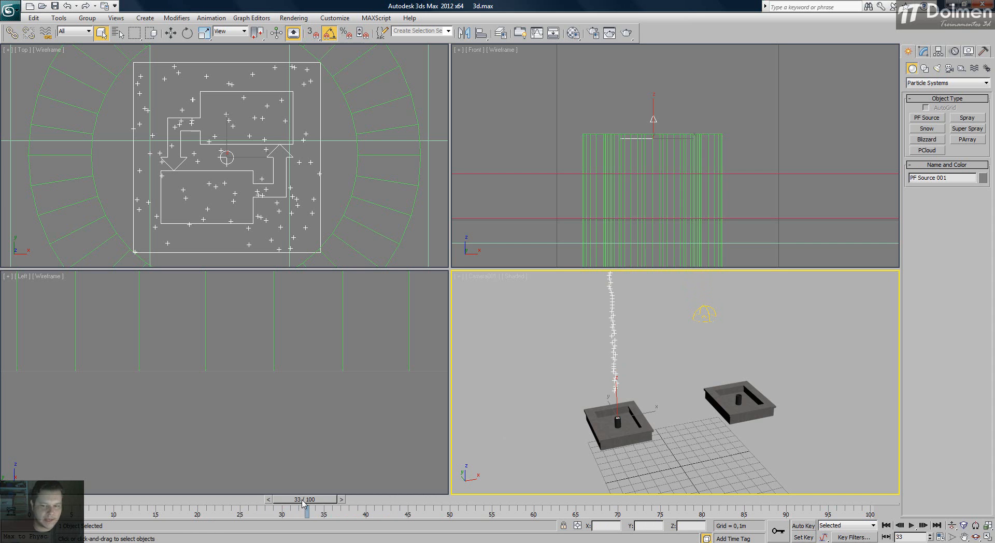
Go to frame 12, render the camera view, and close the rendered frame with the particle source's parameters open.
{"action": "left_click_drag", "start_coordinate": [303, 502], "coordinate": [134, 509]}
{"action": "key", "text": "q"}
{"action": "left_click", "coordinate": [625, 33]}
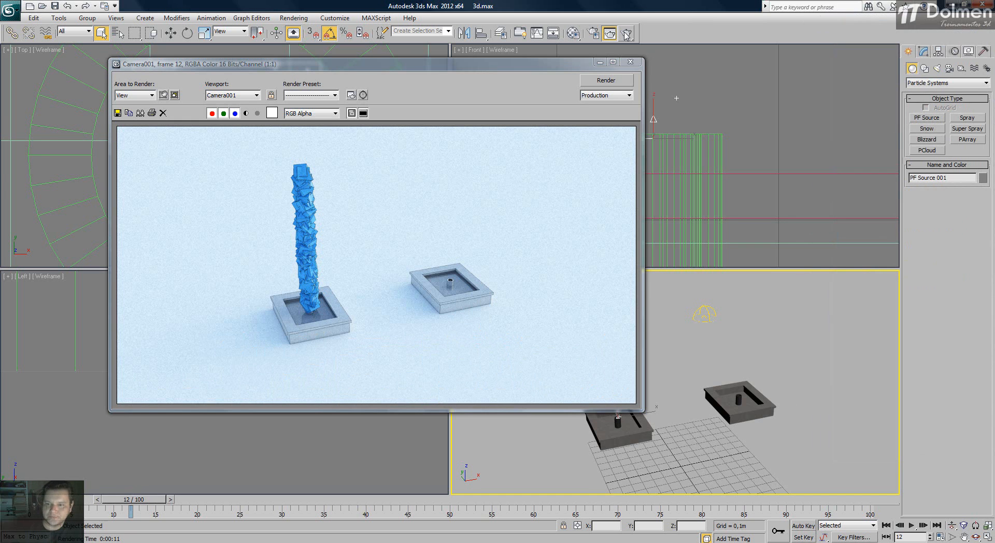
{"action": "left_click", "coordinate": [923, 52]}
{"action": "left_click", "coordinate": [631, 63]}
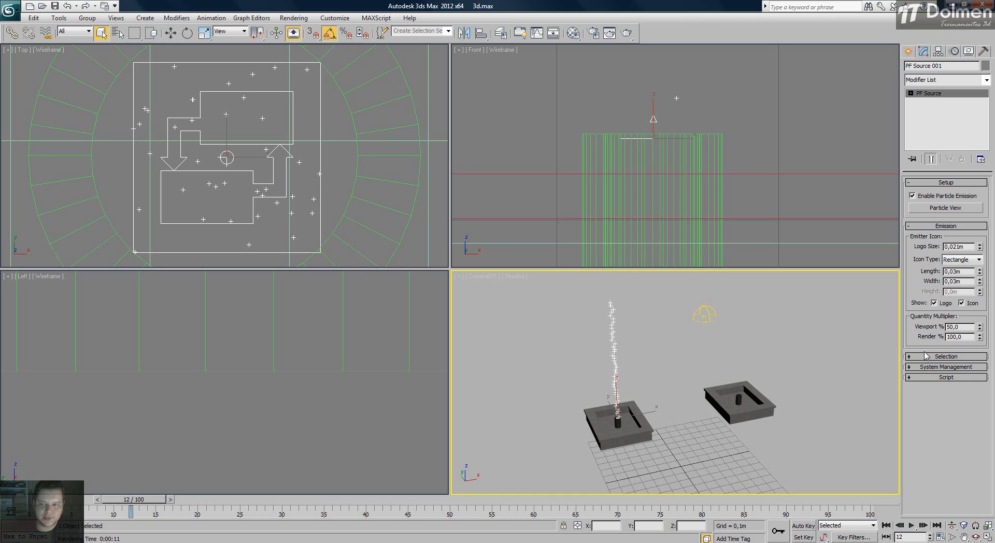
Set the particle source's viewport quantity multiplier to 100% and maximize the camera view.
{"action": "double_click", "coordinate": [965, 327]}
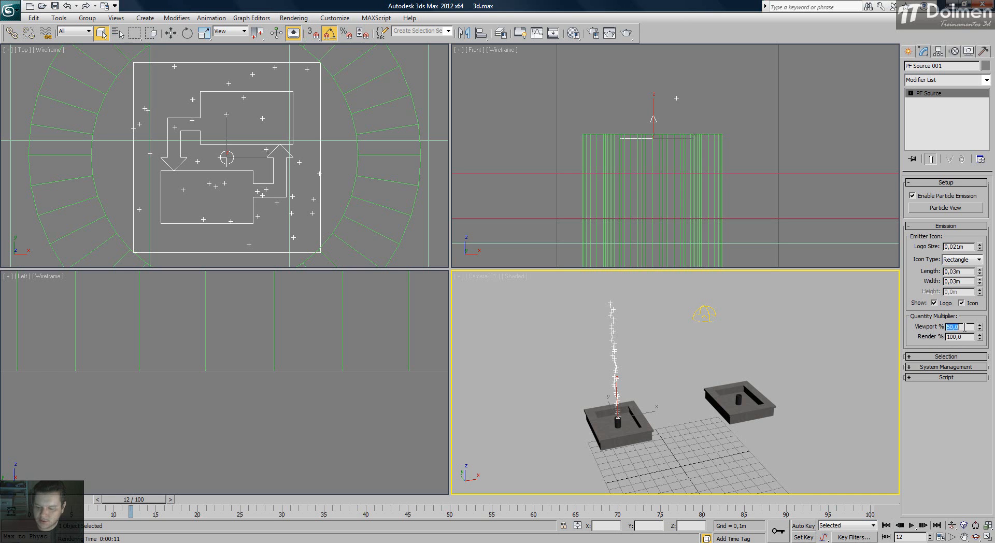
{"action": "type", "text": "100"}
{"action": "key", "text": "Return"}
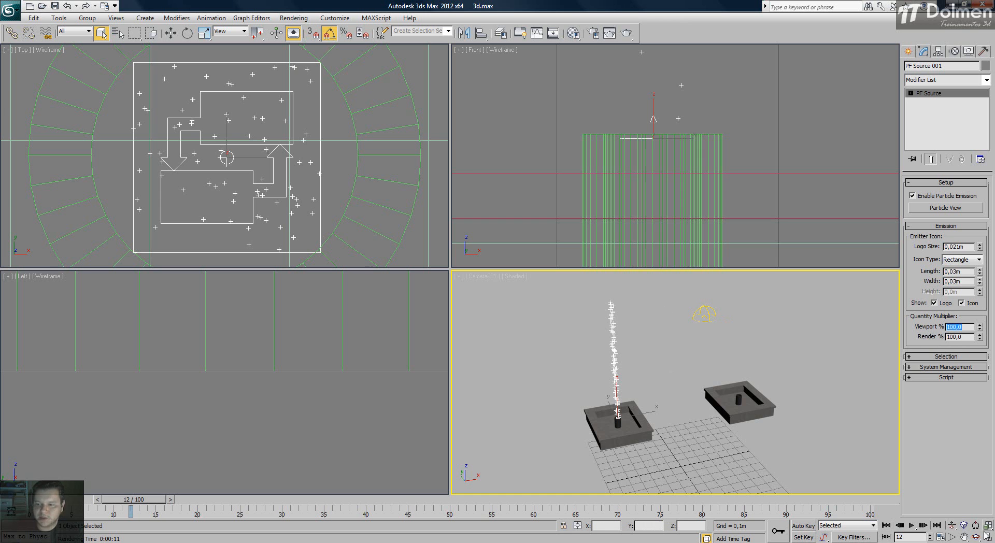
{"action": "left_click", "coordinate": [987, 536]}
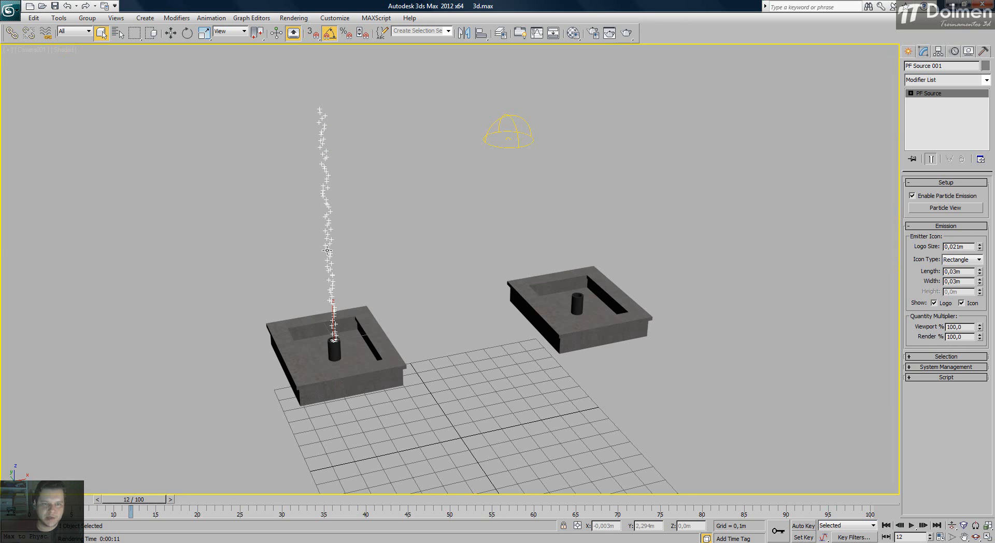
Try viewport quantity multipliers of 50% and 1% on the particle source, and restore 100%.
{"action": "left_click", "coordinate": [960, 327]}
{"action": "type", "text": "50"}
{"action": "key", "text": "Return"}
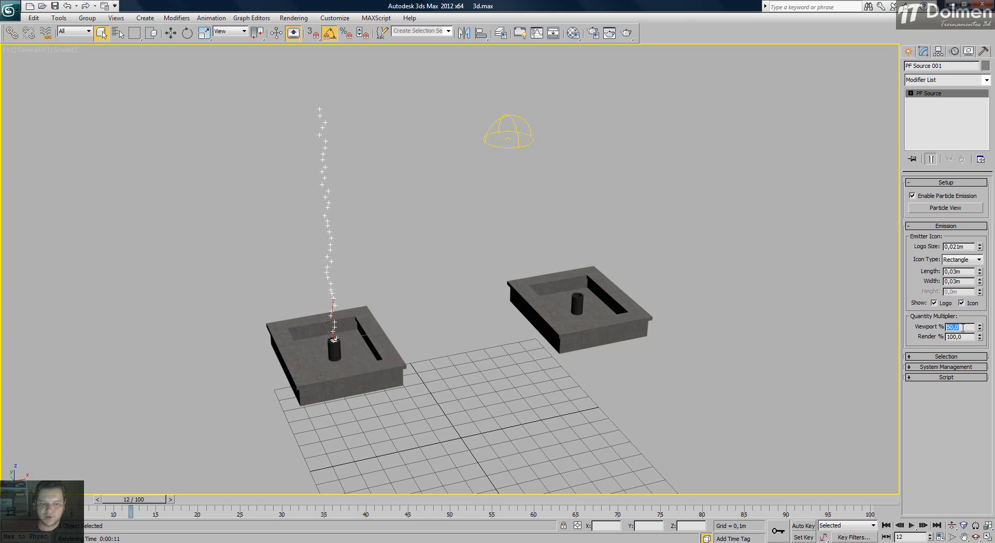
{"action": "type", "text": "1"}
{"action": "key", "text": "Return"}
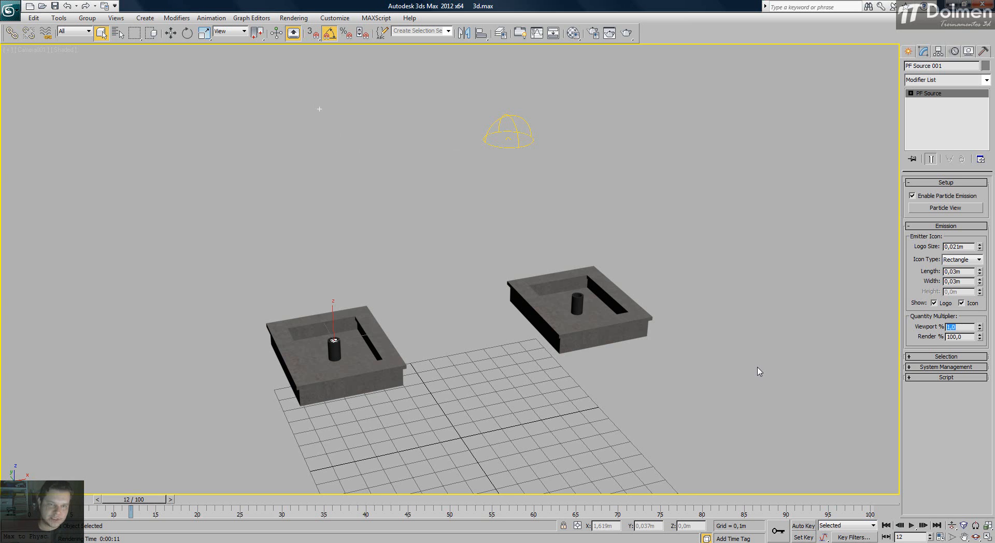
{"action": "type", "text": "100"}
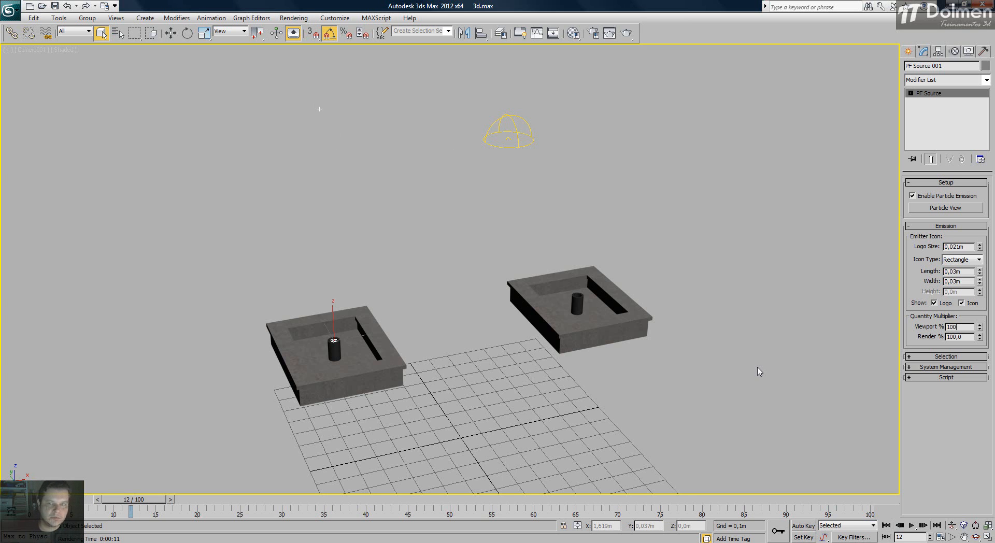
{"action": "key", "text": "Return"}
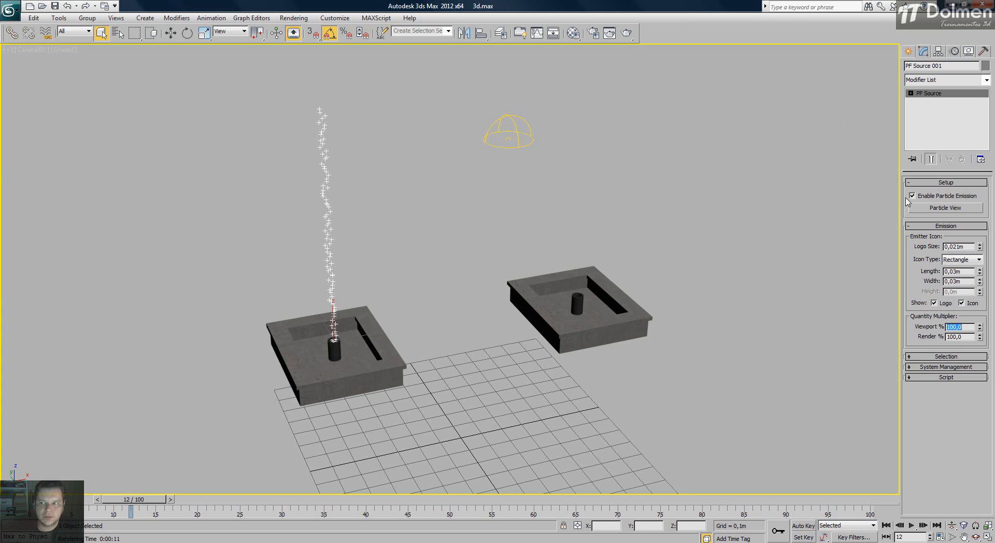
Open the particle source's Particle View and delete Event 004 and Event 003 from the flow layout.
{"action": "left_click", "coordinate": [967, 210]}
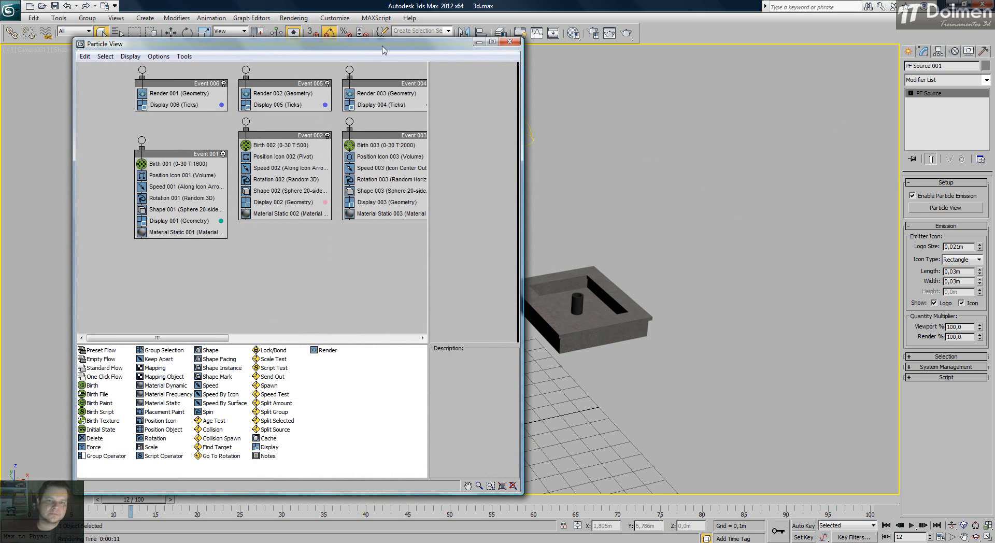
{"action": "left_click_drag", "start_coordinate": [384, 53], "coordinate": [370, 58]}
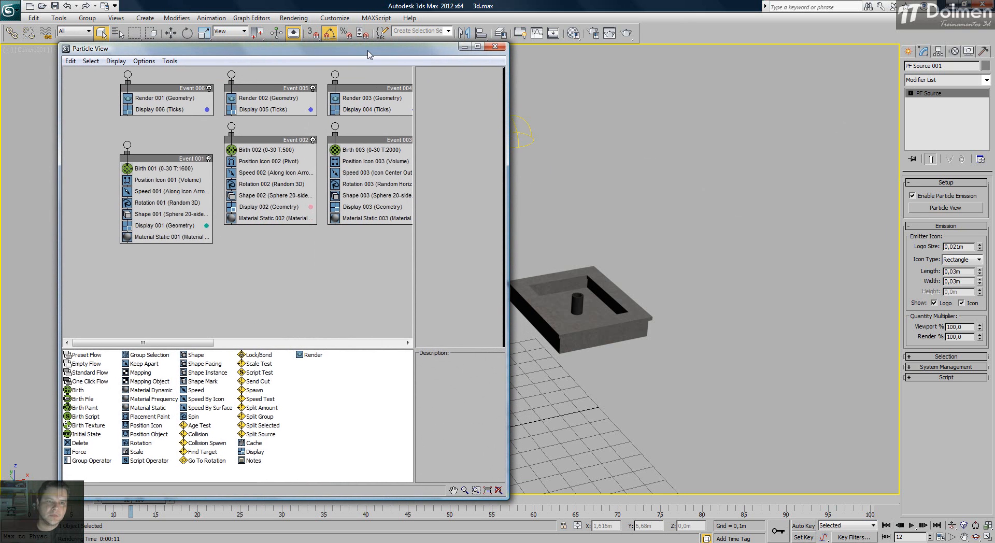
{"action": "left_click", "coordinate": [363, 89]}
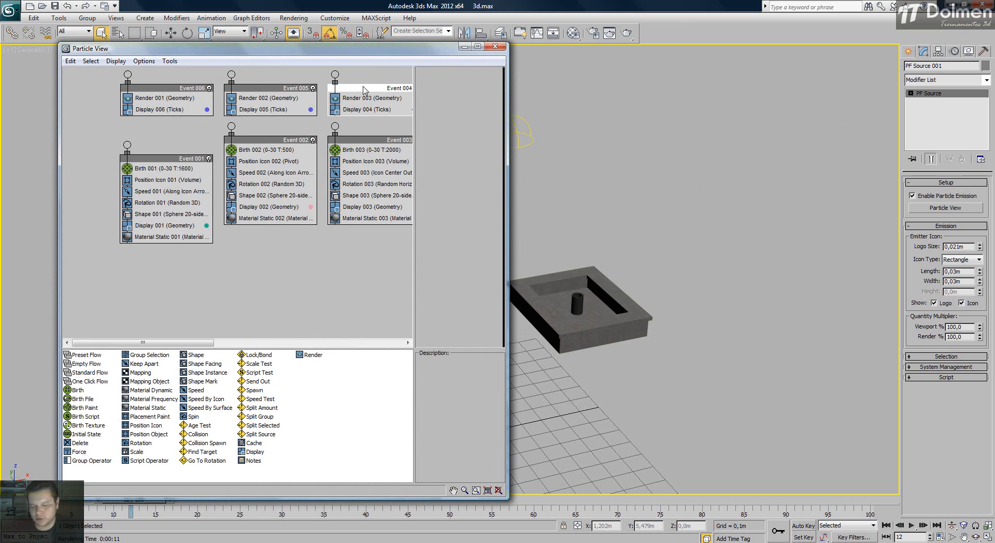
{"action": "key", "text": "Delete"}
{"action": "left_click", "coordinate": [362, 140]}
{"action": "key", "text": "Delete"}
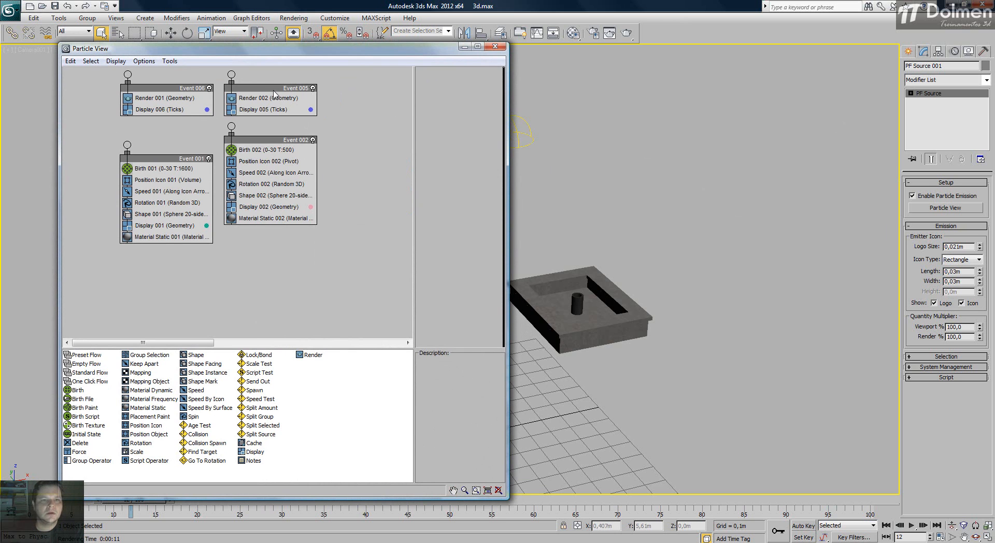
Delete Event 005 and Event 002 from the flow layout.
{"action": "left_click", "coordinate": [280, 93]}
{"action": "key", "text": "Delete"}
{"action": "left_click", "coordinate": [275, 141]}
{"action": "key", "text": "Delete"}
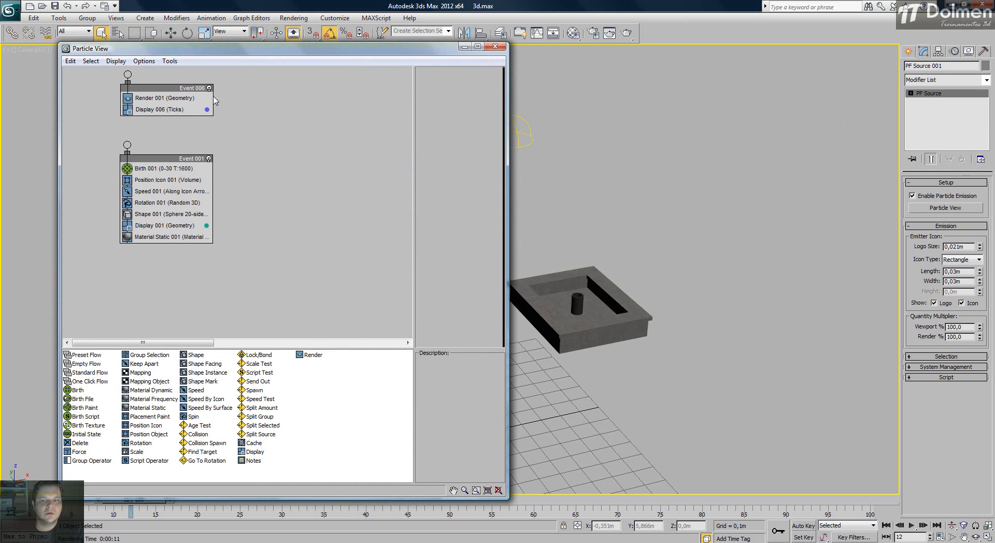
Move Particle View clear of the fountain and delete Event 006 and Event 001 from the flow layout.
{"action": "left_click_drag", "start_coordinate": [355, 49], "coordinate": [714, 34]}
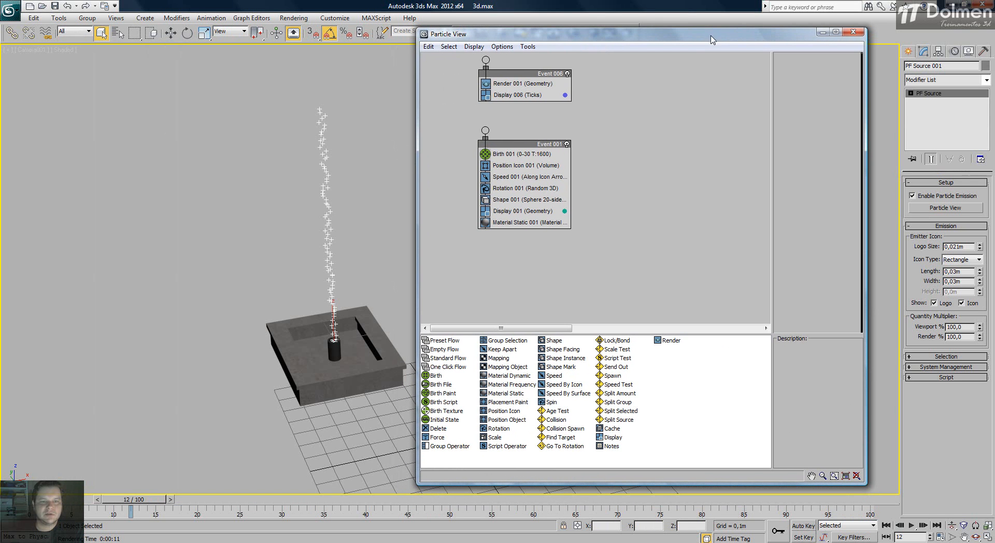
{"action": "left_click", "coordinate": [517, 81]}
{"action": "key", "text": "Delete"}
{"action": "left_click", "coordinate": [519, 144]}
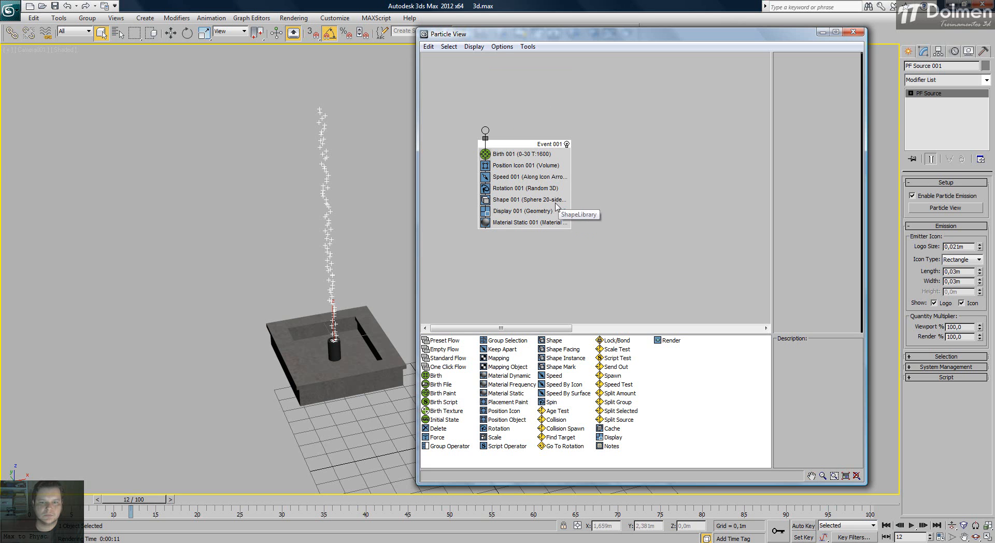
{"action": "left_click_drag", "start_coordinate": [564, 329], "coordinate": [685, 329]}
{"action": "key", "text": "Delete"}
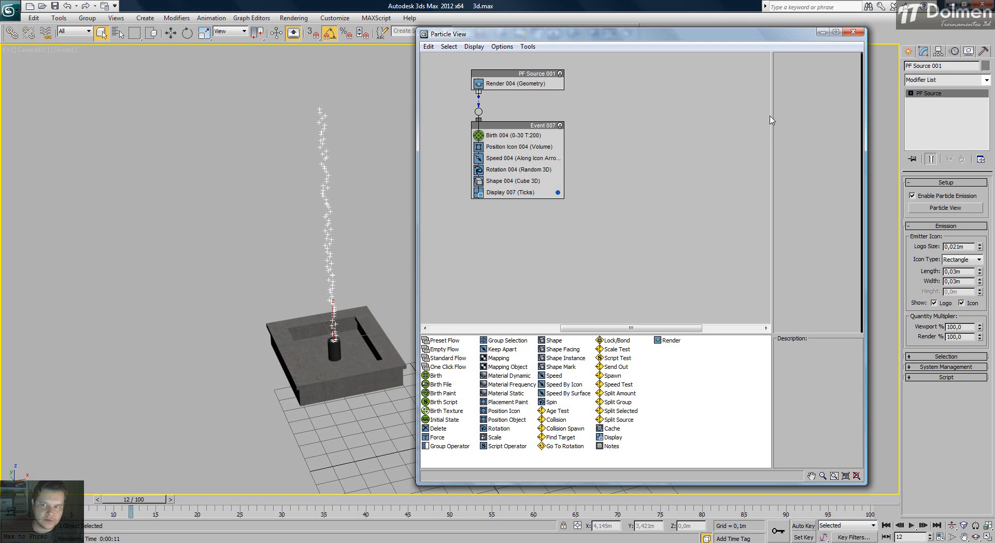
Set Emit Start to 15 in the Birth 004 operator and go to frame 15.
{"action": "left_click", "coordinate": [510, 135]}
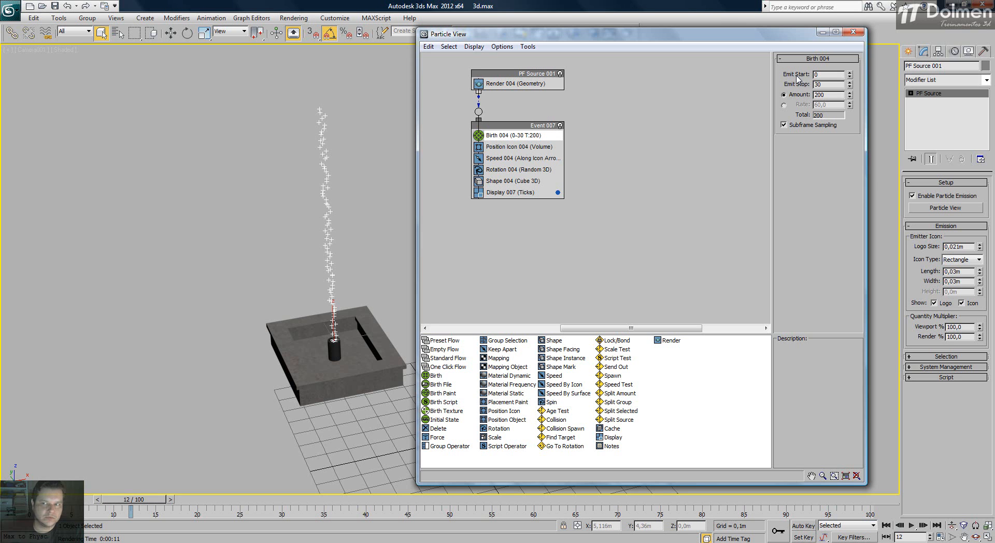
{"action": "double_click", "coordinate": [829, 74]}
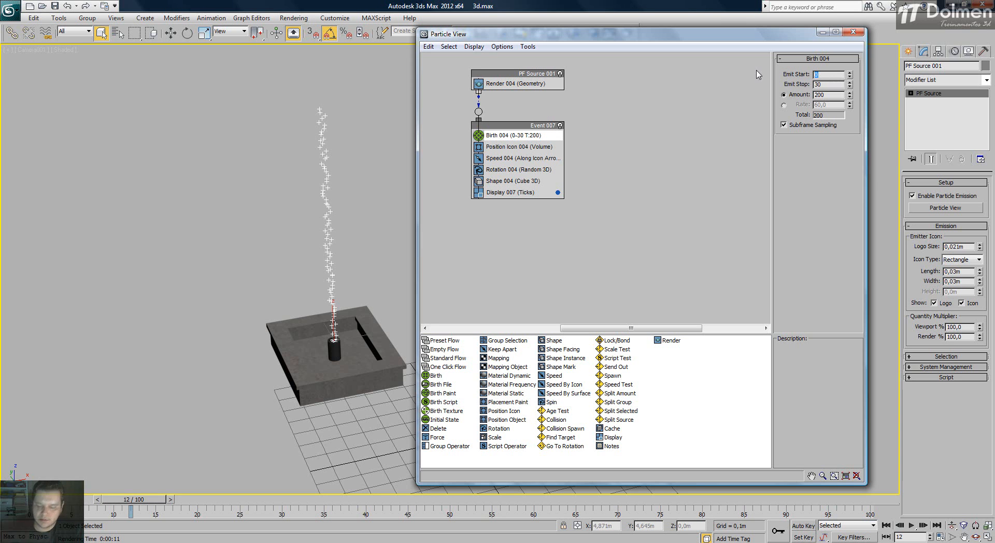
{"action": "type", "text": "15"}
{"action": "key", "text": "Return"}
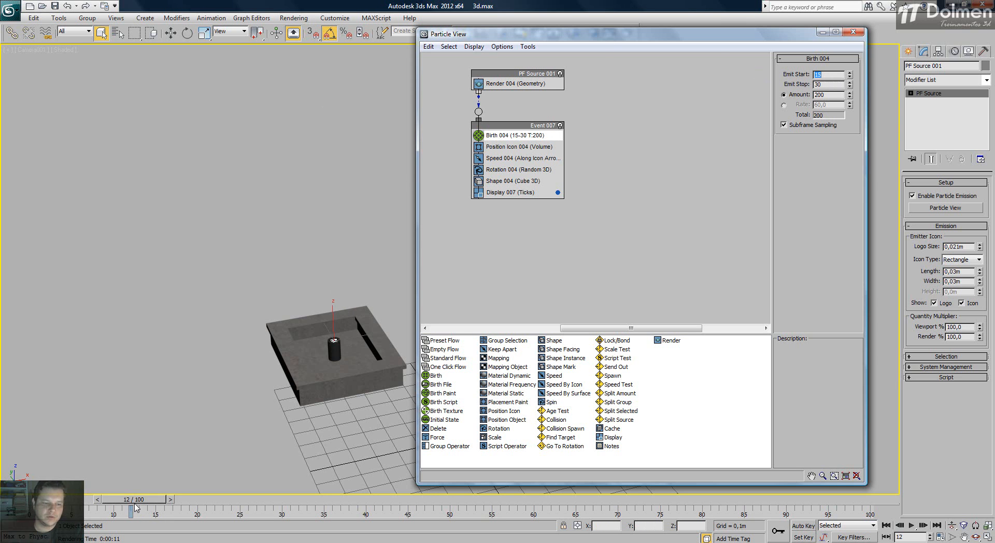
{"action": "mouse_move", "coordinate": [132, 500]}
{"action": "left_mouse_down"}
{"action": "mouse_move", "coordinate": [270, 511]}
{"action": "mouse_move", "coordinate": [163, 512]}
{"action": "left_mouse_up"}
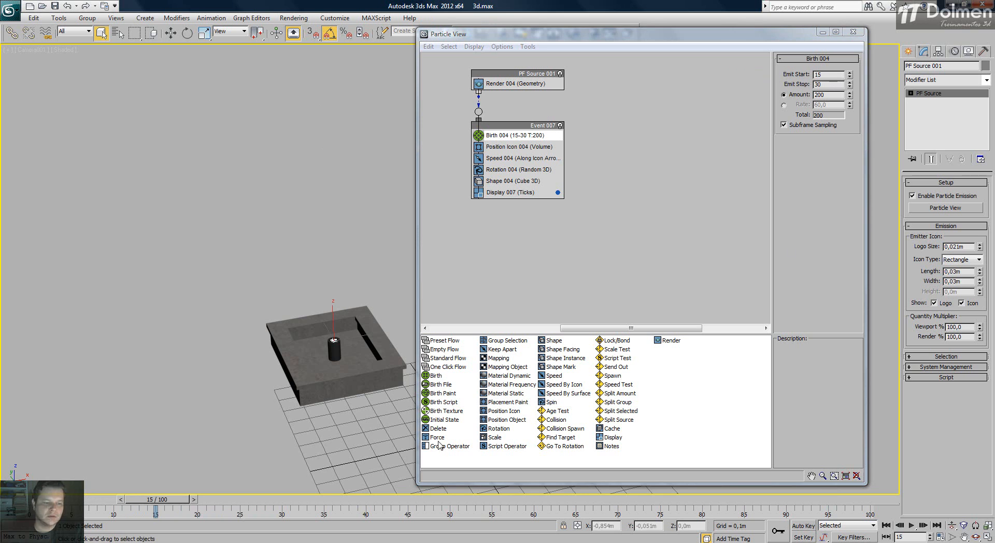
Restore Birth 004's Emit Start to 0 and return to frame 12.
{"action": "double_click", "coordinate": [829, 74]}
{"action": "type", "text": "0"}
{"action": "key", "text": "Return"}
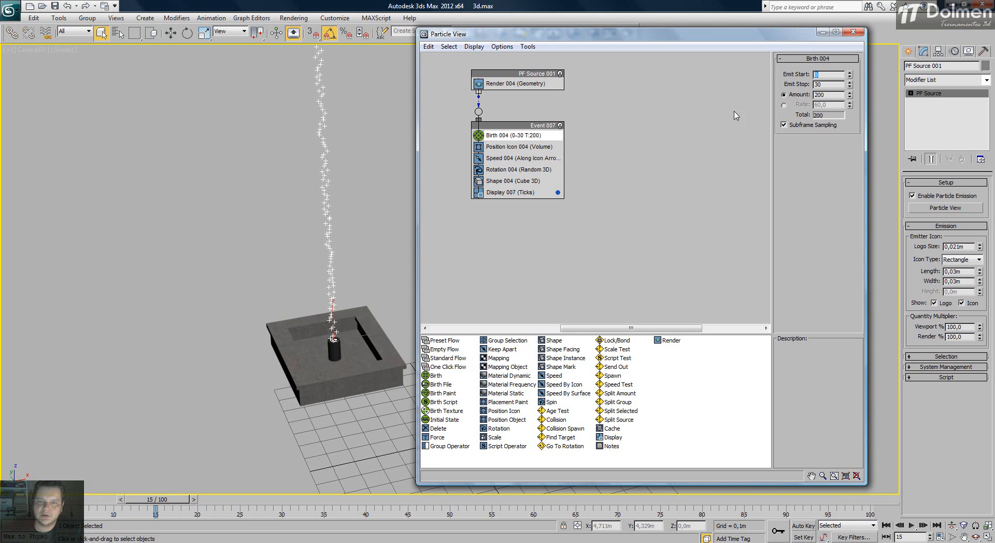
{"action": "left_click_drag", "start_coordinate": [173, 498], "coordinate": [145, 501]}
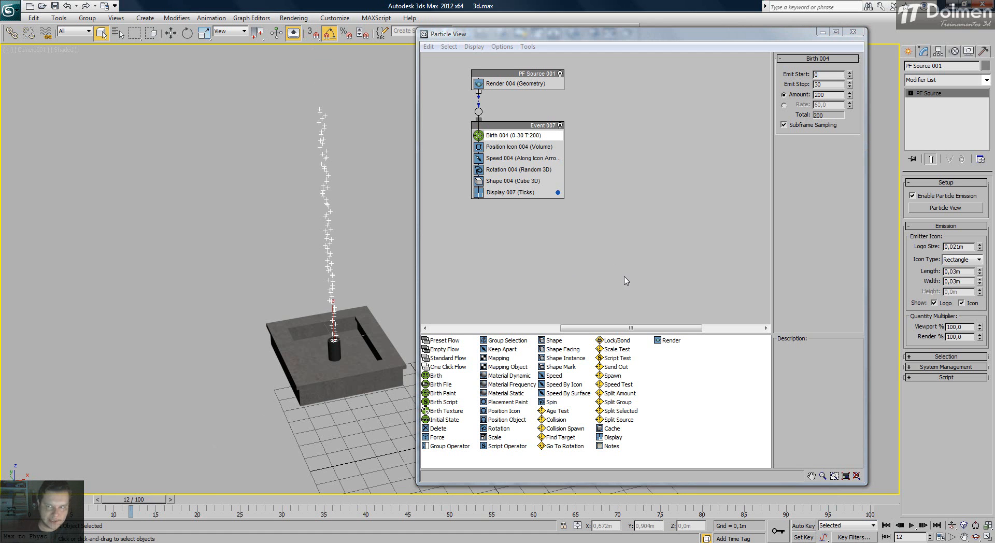
Try an Amount of 500 particles in Birth 004 and restore it to 200.
{"action": "left_click", "coordinate": [831, 94]}
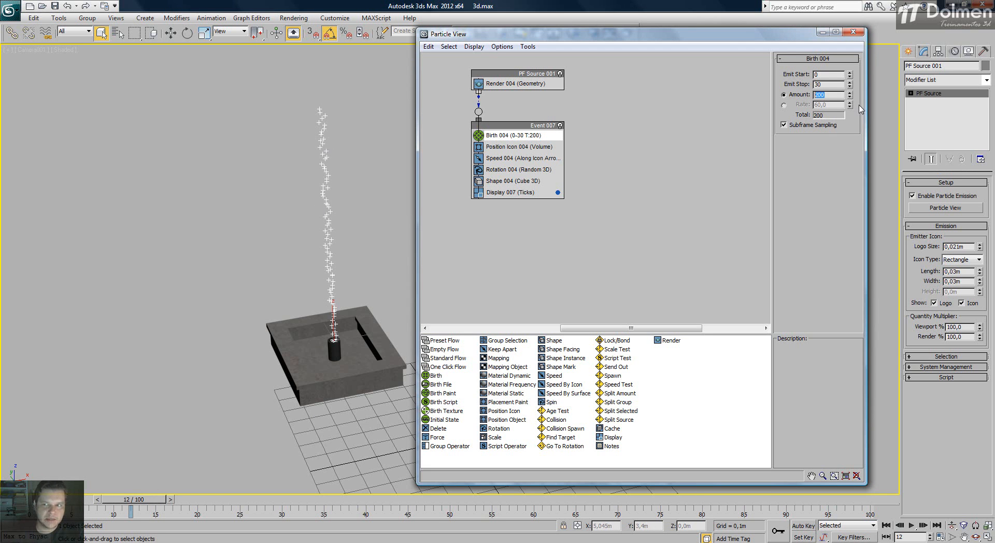
{"action": "type", "text": "50"}
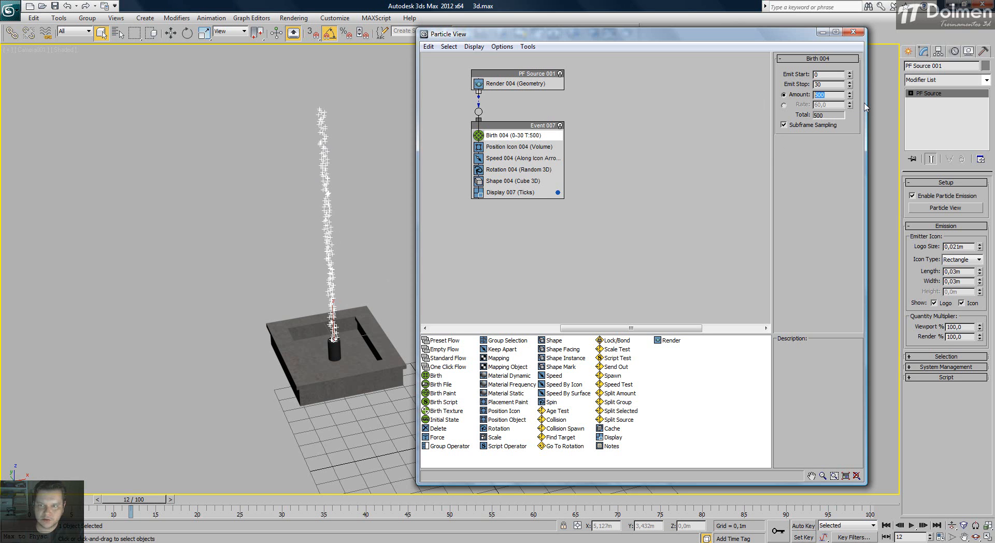
{"action": "type", "text": "0"}
{"action": "key", "text": "Return"}
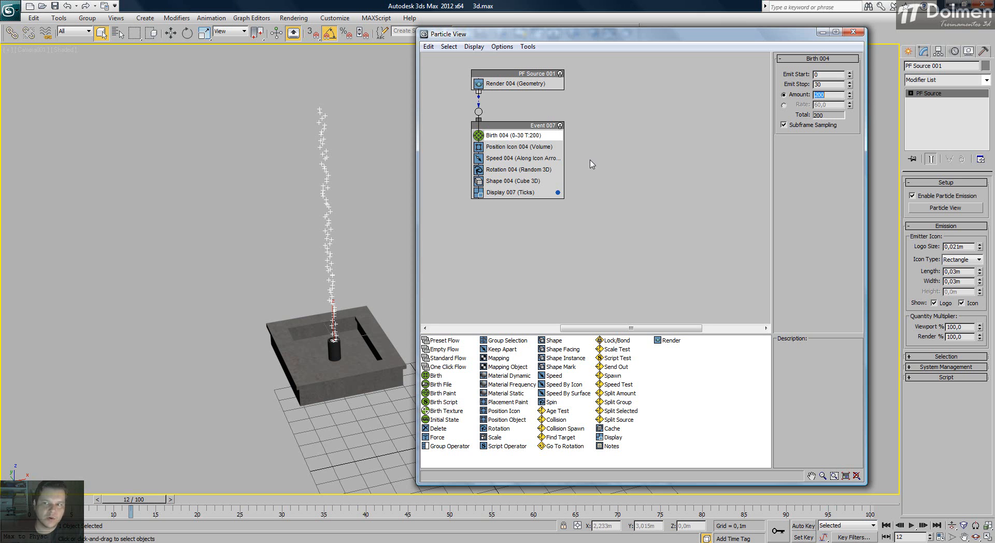
Try Lock On Emitter in Position Icon 004, inspect the particles at the nozzle in perspective view, and turn the option off from the camera view.
{"action": "left_click", "coordinate": [490, 149]}
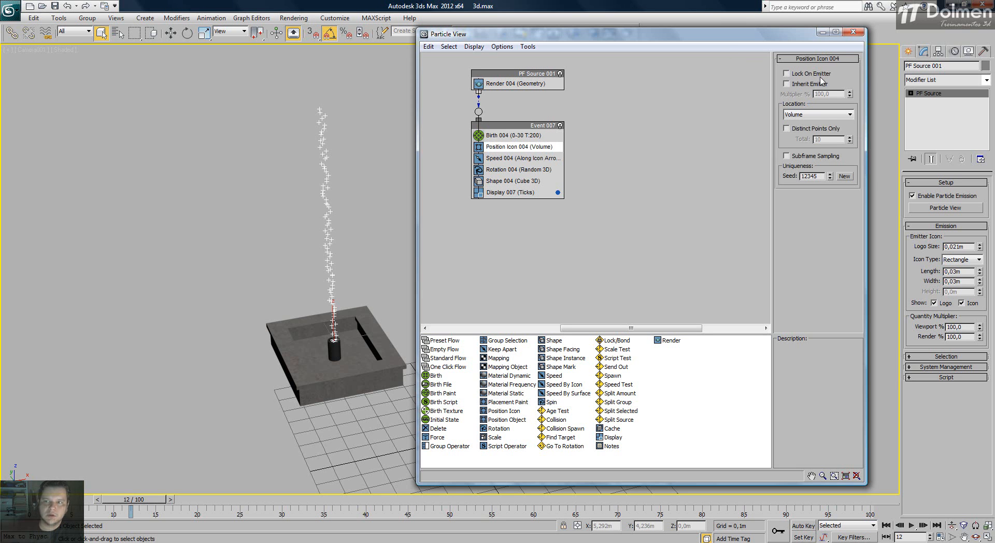
{"action": "left_click", "coordinate": [802, 76]}
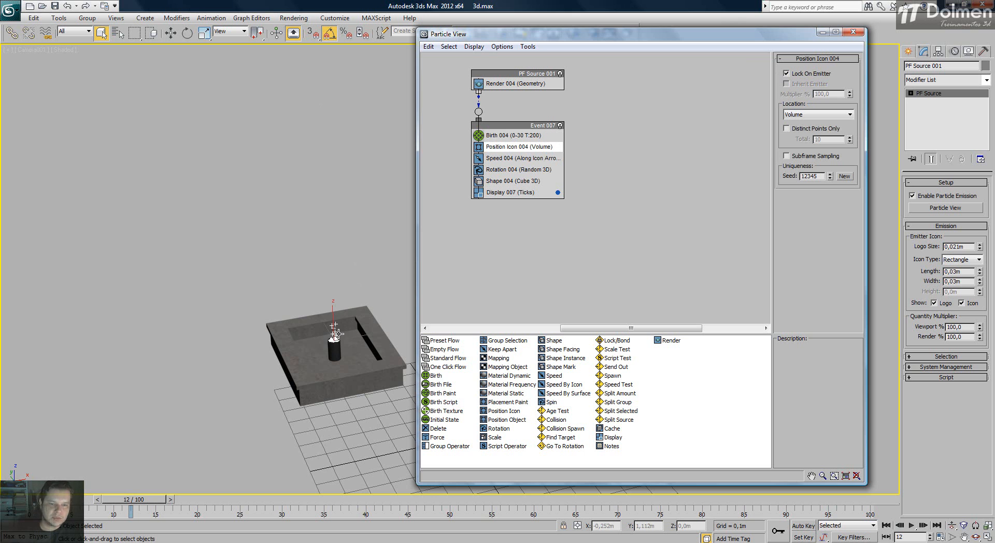
{"action": "right_click", "coordinate": [269, 278]}
{"action": "left_click", "coordinate": [189, 295]}
{"action": "key", "text": "p"}
{"action": "key", "text": "z"}
{"action": "scroll", "coordinate": [282, 276], "scroll_direction": "down", "scroll_amount": 3}
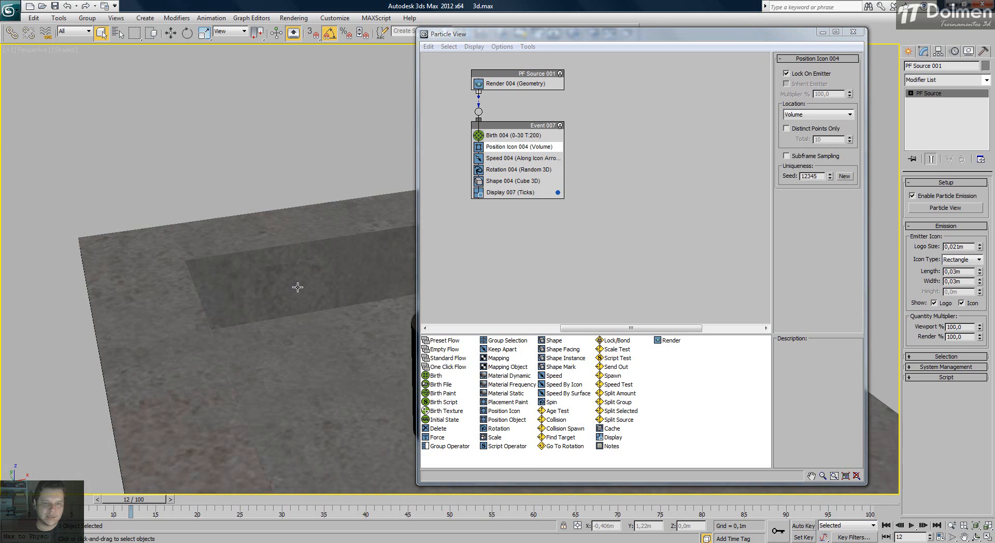
{"action": "middle_click_drag", "start_coordinate": [287, 280], "coordinate": [103, 302]}
{"action": "middle_click_drag", "start_coordinate": [197, 303], "coordinate": [493, 284], "text": "alt"}
{"action": "scroll", "coordinate": [215, 331], "scroll_direction": "up", "scroll_amount": 3}
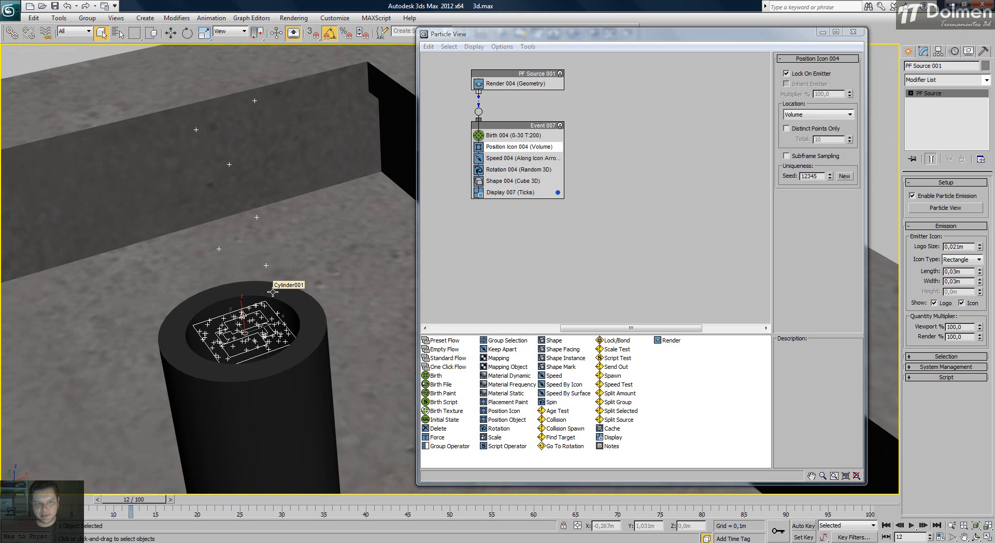
{"action": "key", "text": "c"}
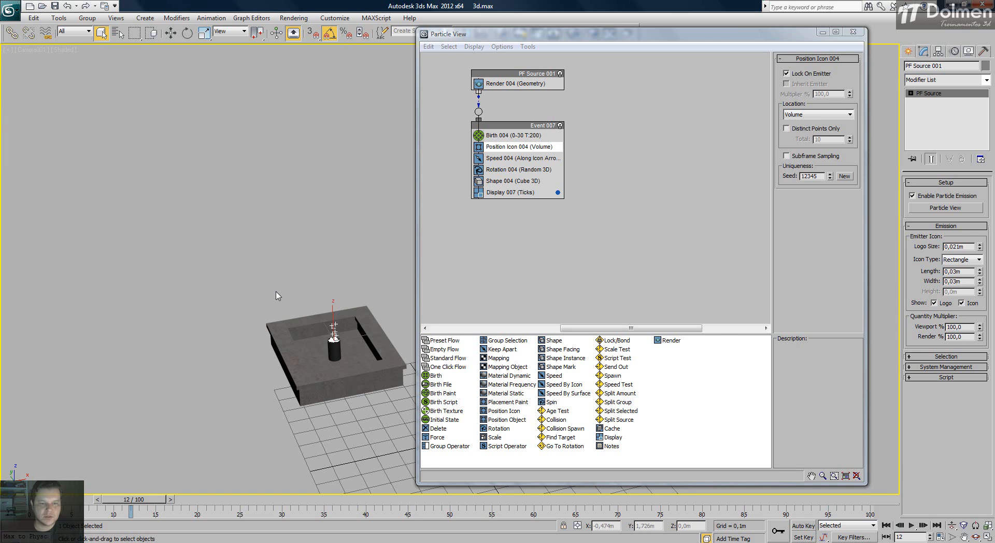
{"action": "left_click", "coordinate": [786, 73]}
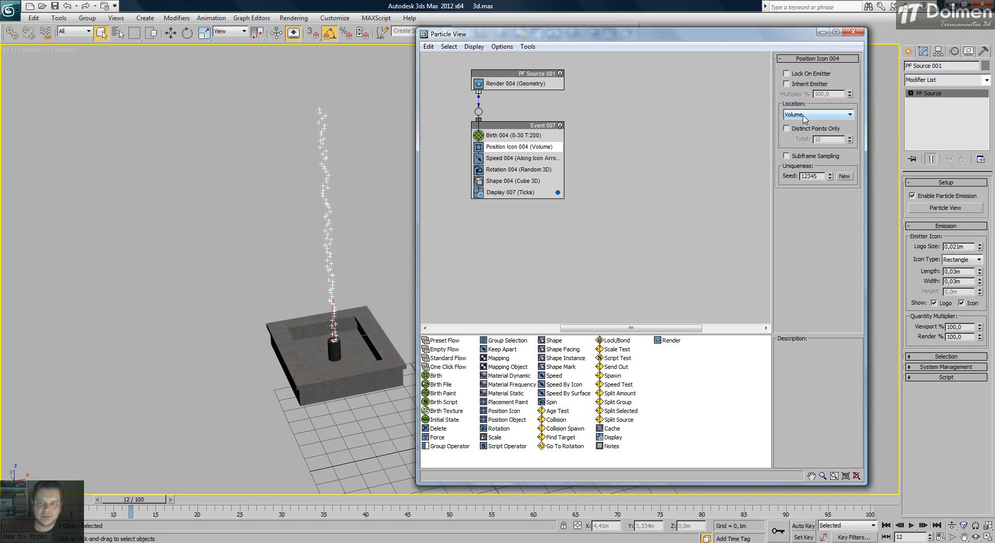
Set Position Icon 004's location to Pivot and inspect the particle stream at the nozzle in perspective view.
{"action": "left_click", "coordinate": [804, 115]}
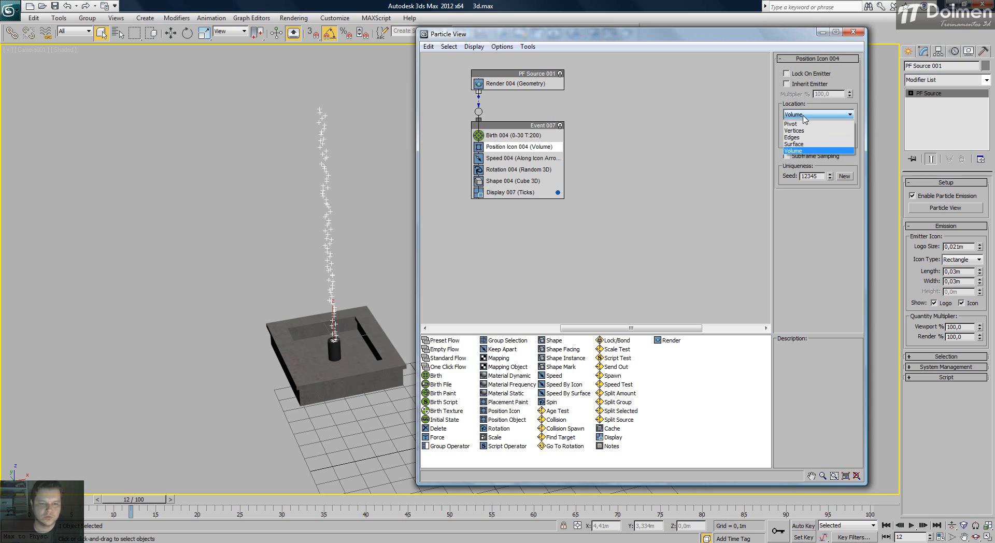
{"action": "left_click", "coordinate": [791, 124]}
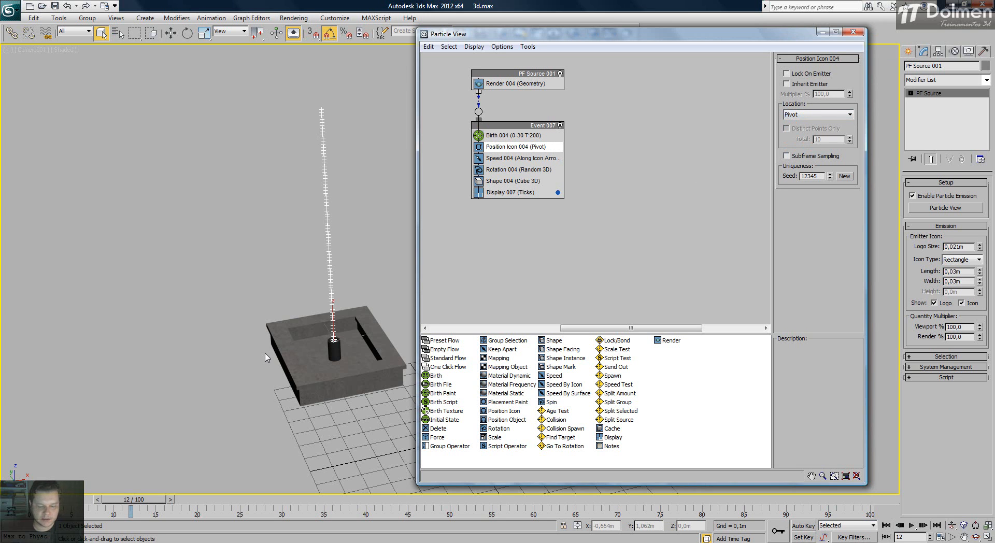
{"action": "right_click", "coordinate": [219, 334]}
{"action": "left_click", "coordinate": [165, 327]}
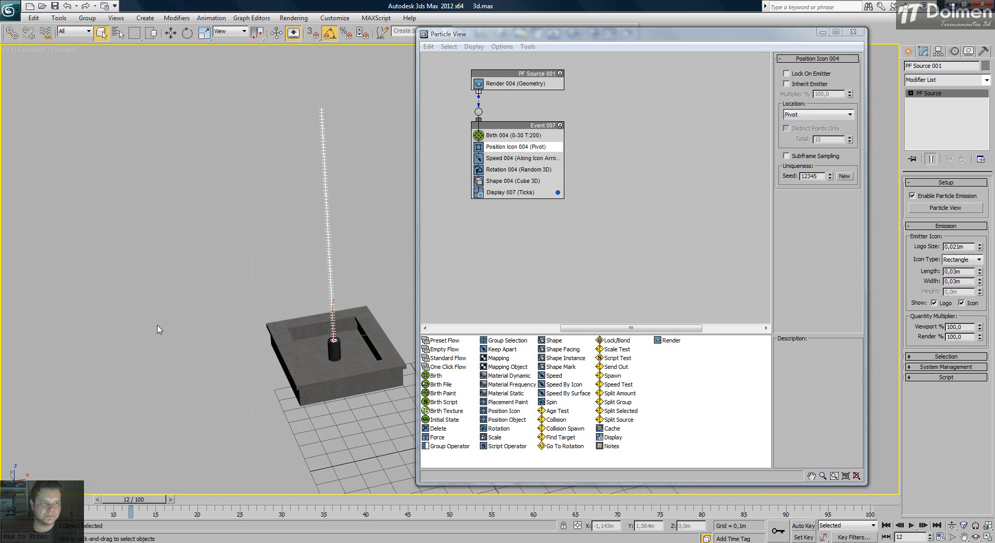
{"action": "key", "text": "p"}
{"action": "middle_click_drag", "start_coordinate": [391, 329], "coordinate": [171, 263]}
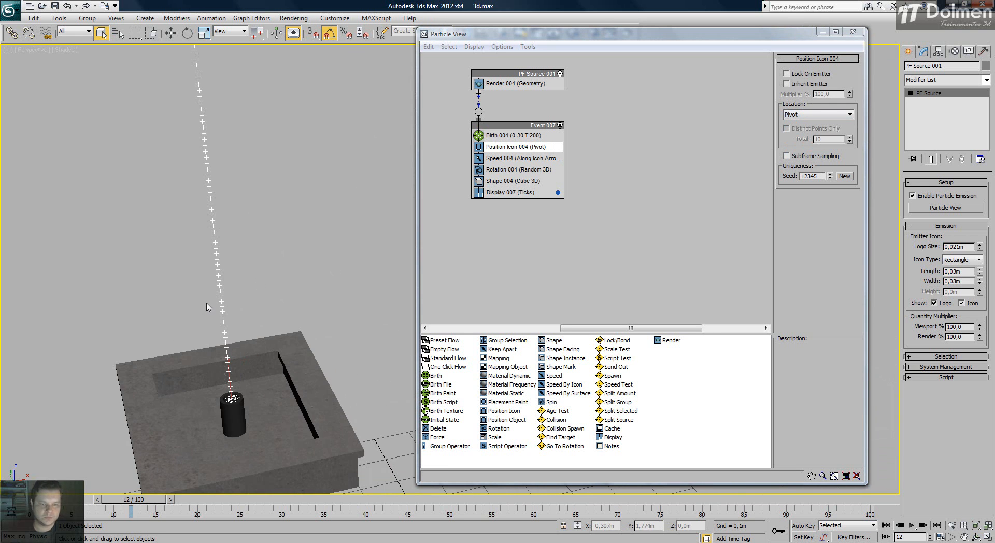
{"action": "scroll", "coordinate": [244, 410], "scroll_direction": "up", "scroll_amount": 4}
{"action": "middle_click_drag", "start_coordinate": [259, 394], "coordinate": [270, 371]}
{"action": "scroll", "coordinate": [176, 409], "scroll_direction": "down", "scroll_amount": 5}
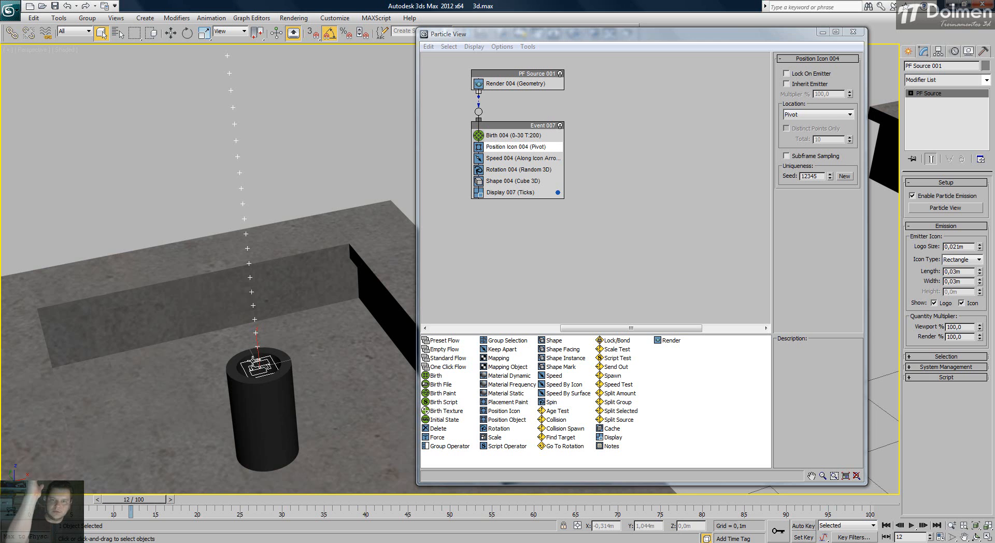
Try the Vertices, Edges and Surface locations for Position Icon 004, then restore Volume and return to the camera view.
{"action": "left_click", "coordinate": [817, 114]}
{"action": "left_click", "coordinate": [813, 130]}
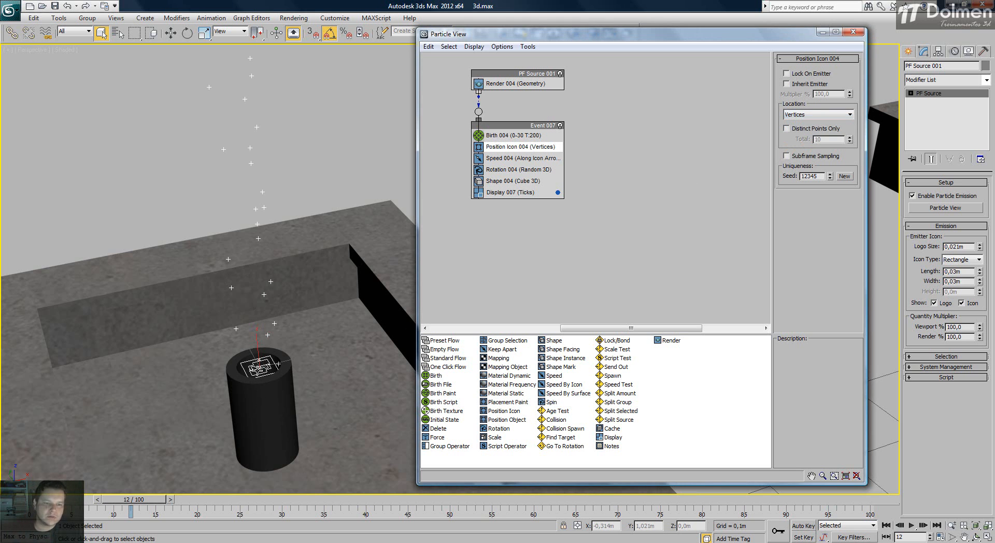
{"action": "left_click", "coordinate": [840, 115]}
{"action": "left_click", "coordinate": [809, 137]}
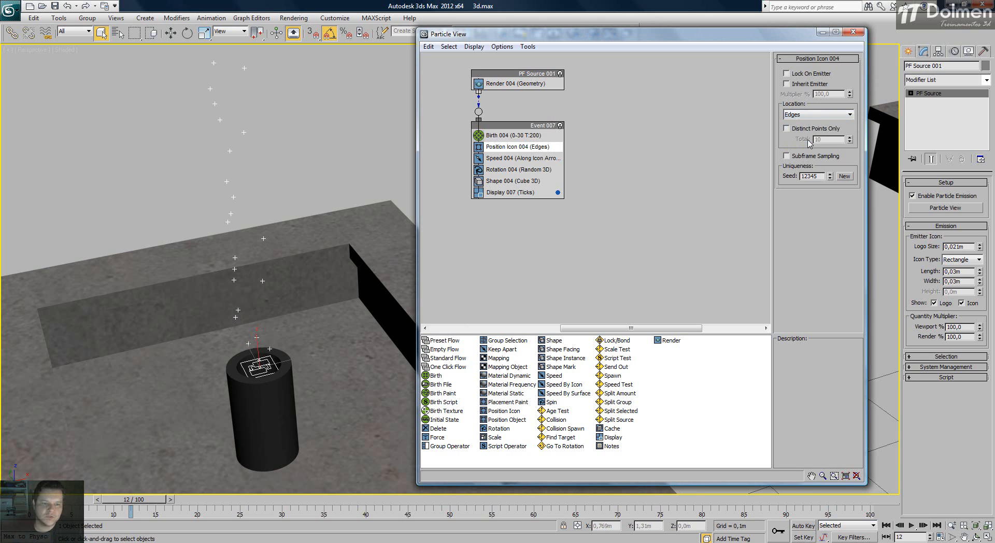
{"action": "left_click", "coordinate": [809, 116]}
{"action": "left_click", "coordinate": [810, 146]}
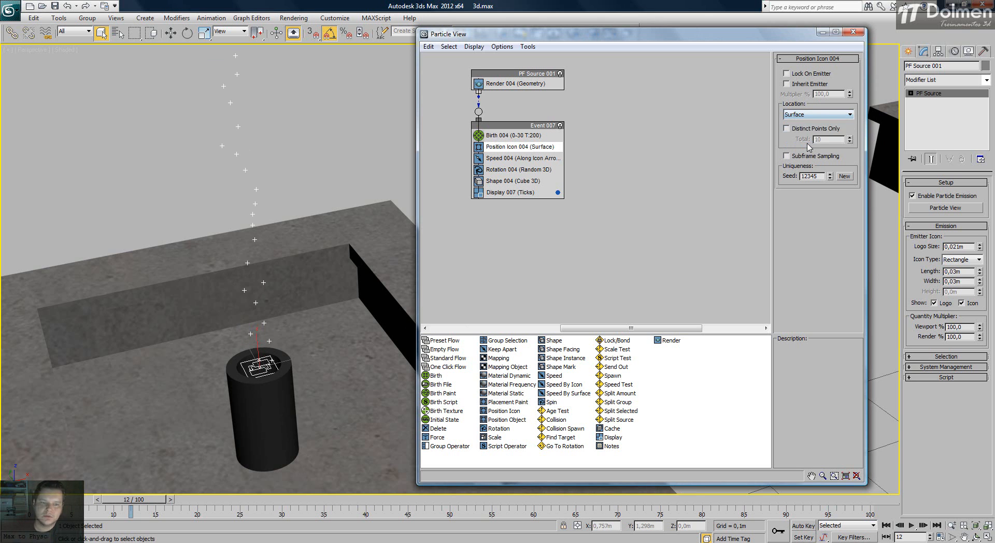
{"action": "left_click", "coordinate": [809, 116]}
{"action": "left_click", "coordinate": [808, 153]}
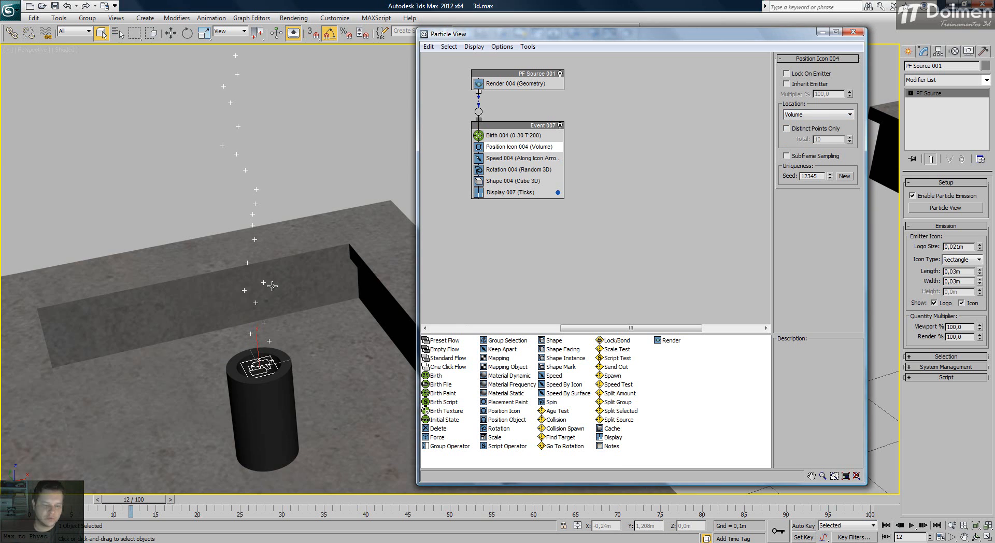
{"action": "key", "text": "c"}
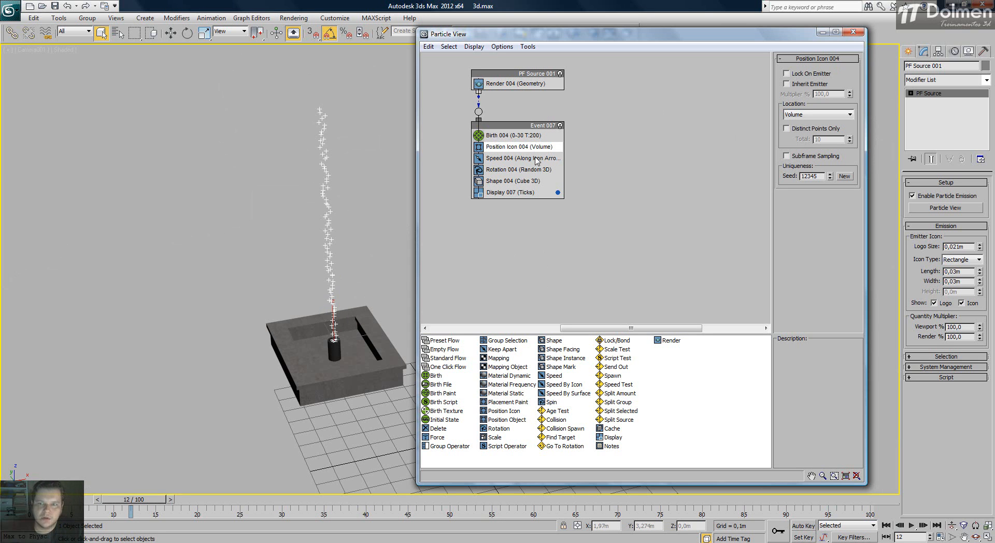
Try a speed of 11.61 m in the Speed 004 operator, then set it to 2.97 m.
{"action": "left_click", "coordinate": [496, 159]}
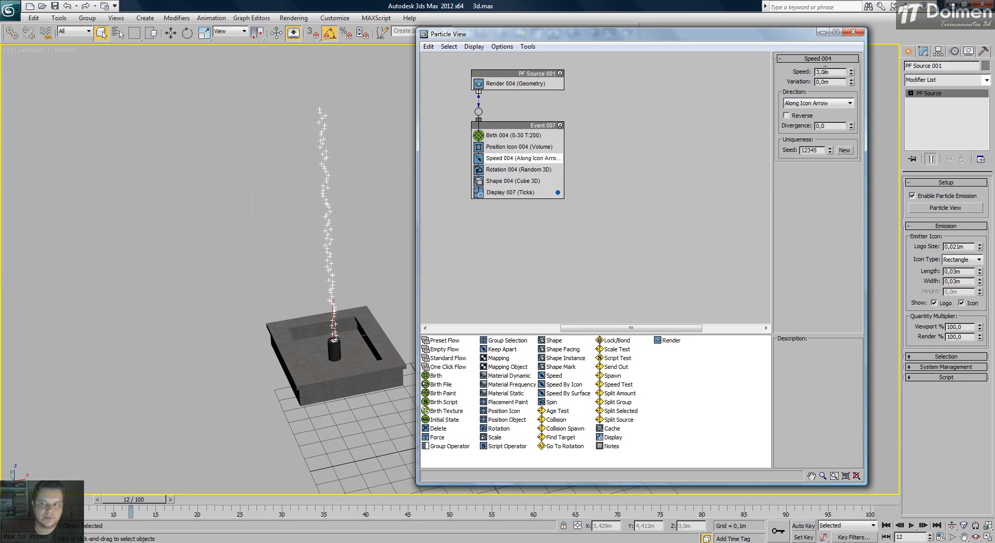
{"action": "left_click_drag", "start_coordinate": [852, 72], "coordinate": [870, 475]}
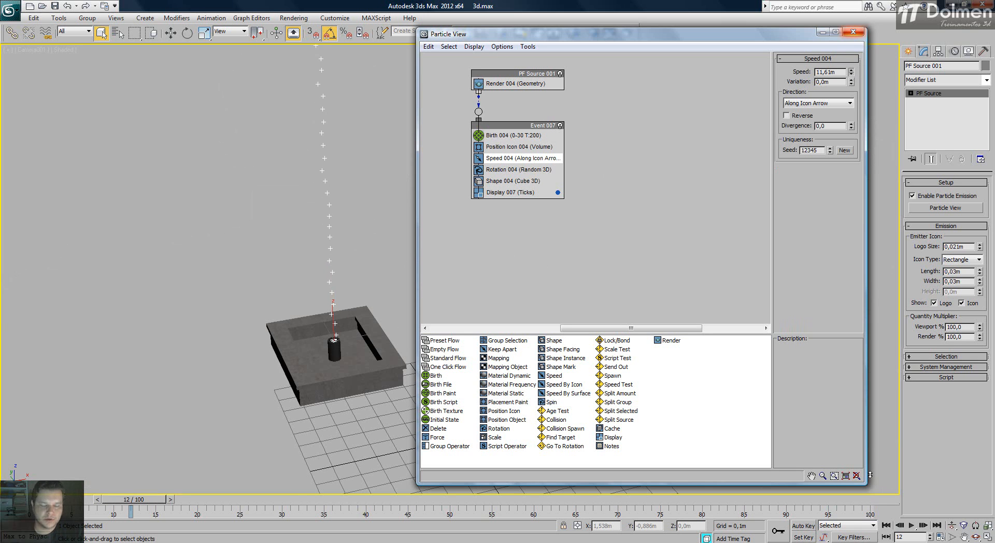
{"action": "left_click_drag", "start_coordinate": [870, 475], "coordinate": [847, 74]}
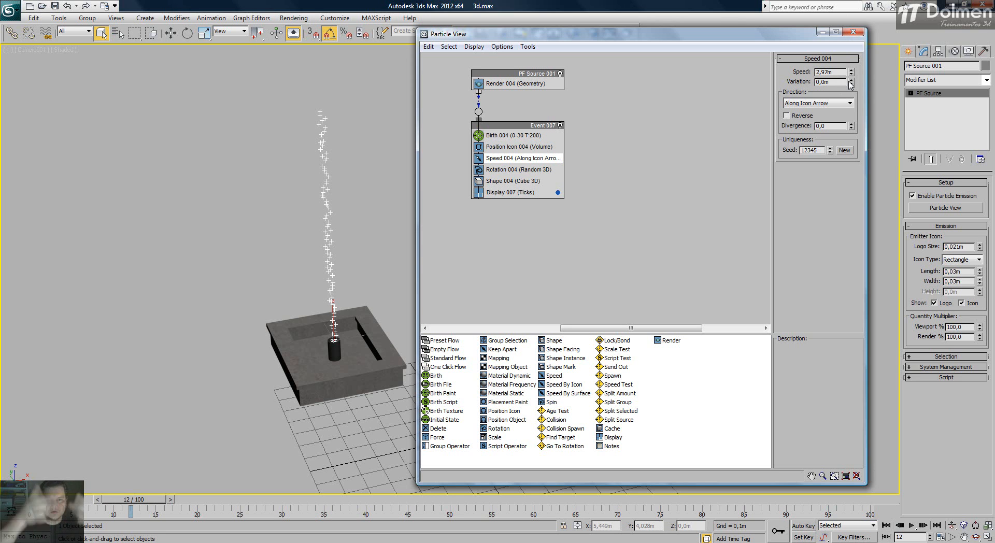
Try different speed variations in Speed 004 and set the variation to 0.105 m.
{"action": "left_click_drag", "start_coordinate": [852, 84], "coordinate": [852, 48]}
{"action": "left_click_drag", "start_coordinate": [850, 473], "coordinate": [846, 278]}
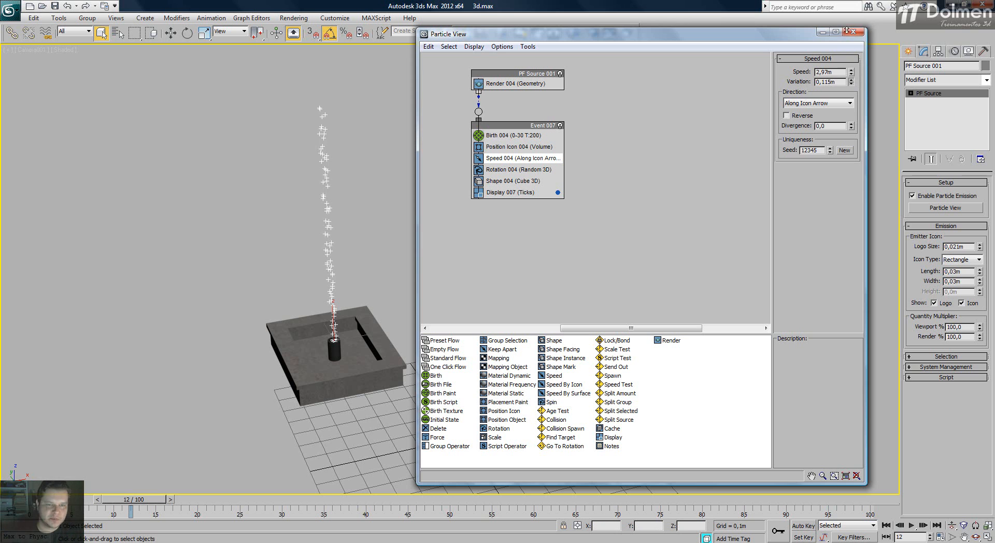
{"action": "left_click_drag", "start_coordinate": [845, 497], "coordinate": [843, 392]}
{"action": "left_click_drag", "start_coordinate": [840, 291], "coordinate": [779, 112]}
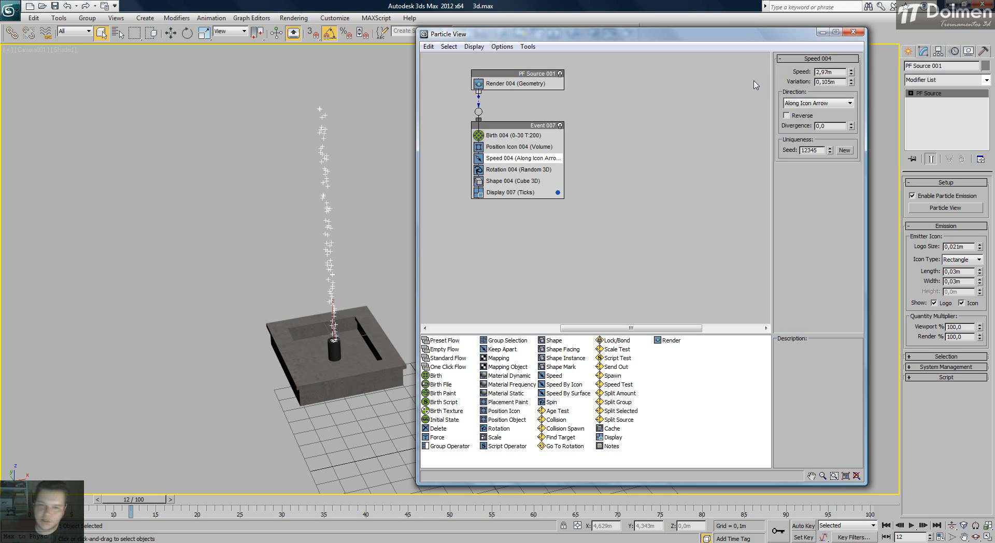
Try the Icon Center Out direction in the Speed 004 operator with a speed of 0.95 m.
{"action": "left_click", "coordinate": [815, 105]}
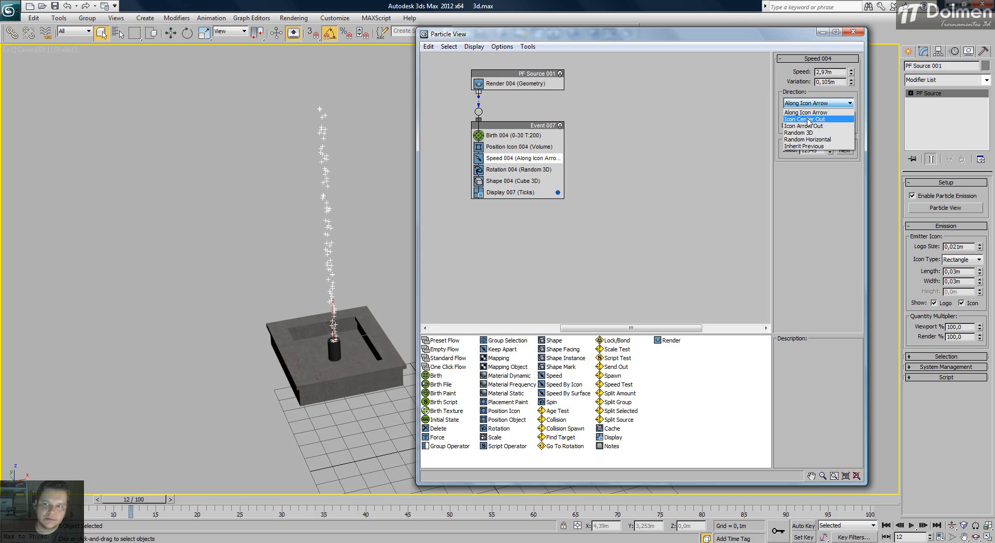
{"action": "left_click", "coordinate": [808, 119]}
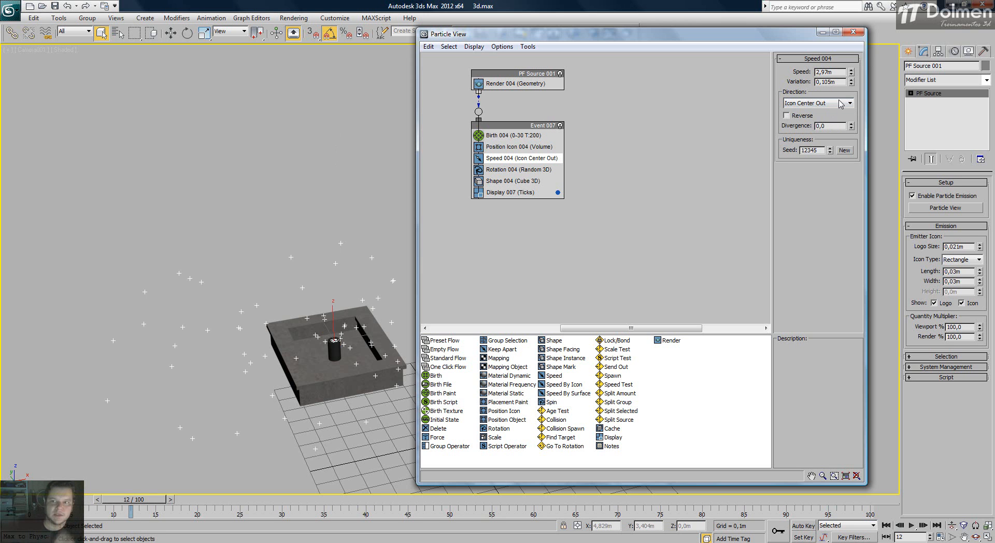
{"action": "left_click_drag", "start_coordinate": [850, 75], "coordinate": [852, 105]}
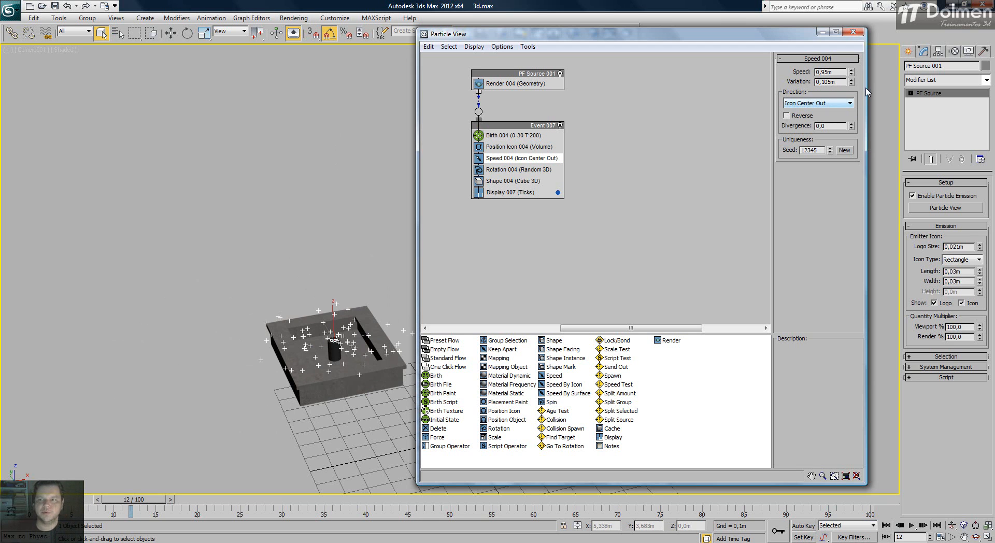
Try the Icon Arrow Out, Random 3D and Random Horizontal directions in Speed 004, then restore Along Icon Arrow.
{"action": "left_click", "coordinate": [840, 103]}
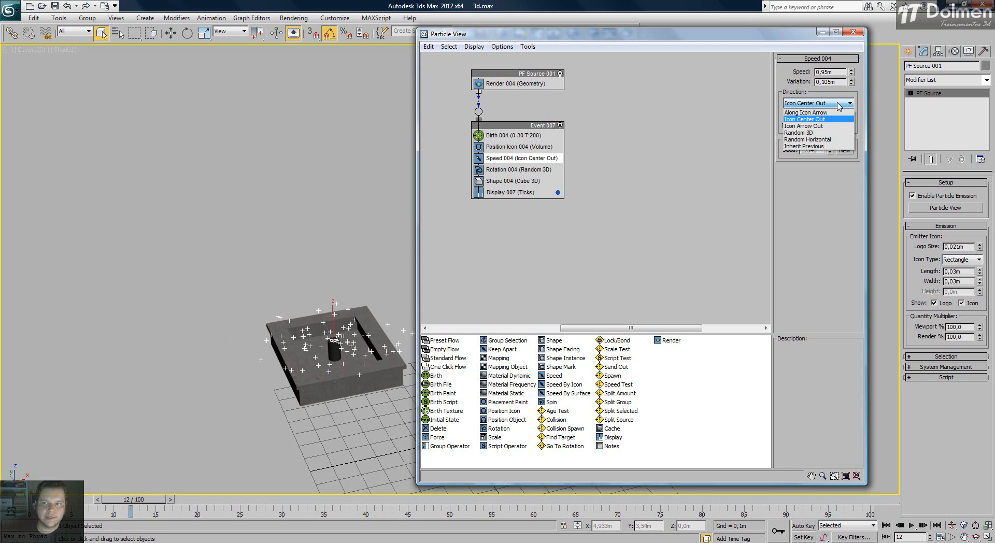
{"action": "left_click", "coordinate": [818, 127]}
{"action": "left_click", "coordinate": [819, 104]}
{"action": "left_click", "coordinate": [812, 132]}
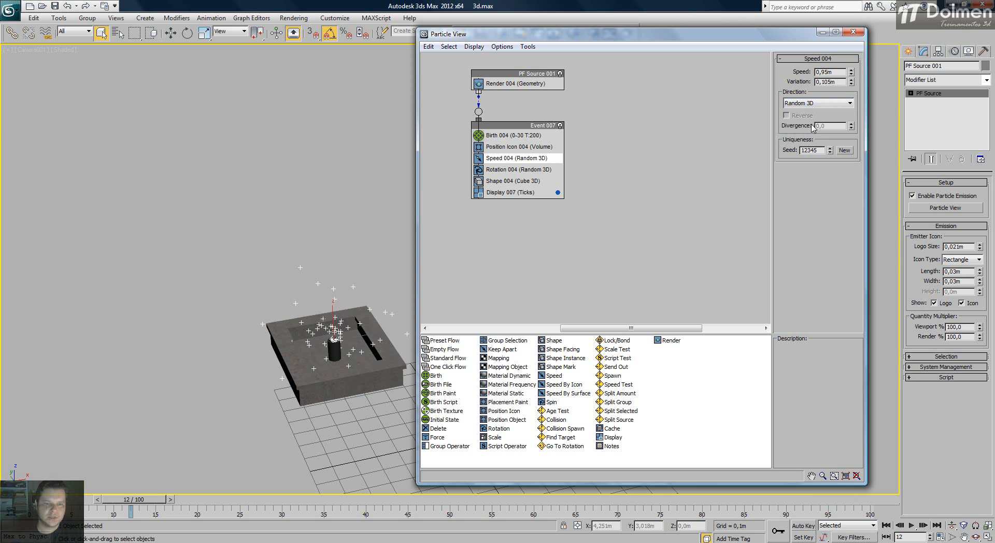
{"action": "left_click", "coordinate": [812, 103]}
{"action": "left_click", "coordinate": [808, 140]}
{"action": "left_click", "coordinate": [811, 104]}
{"action": "left_click", "coordinate": [811, 113]}
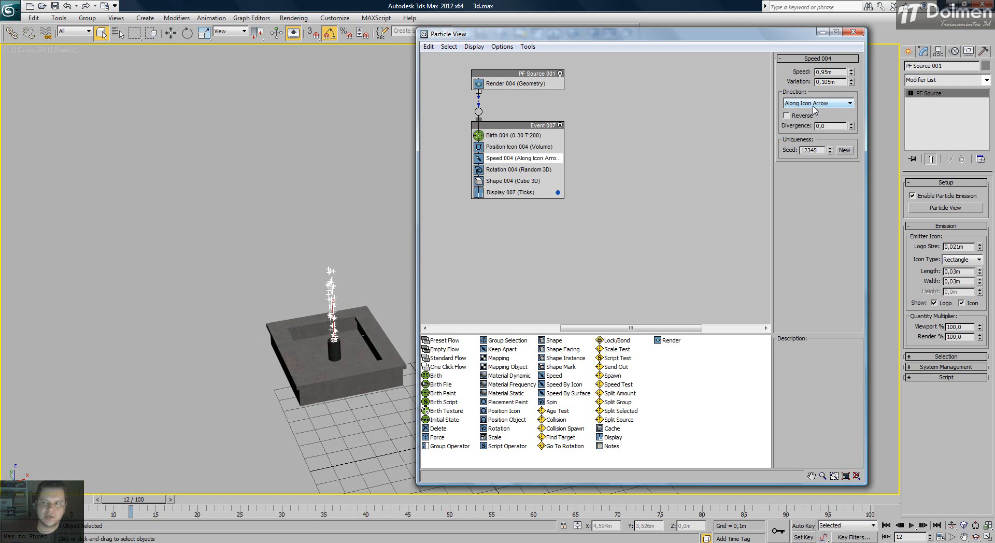
Set the Speed 004 operator's speed to 3.231 m and its divergence to 9.
{"action": "left_click_drag", "start_coordinate": [850, 75], "coordinate": [861, 500]}
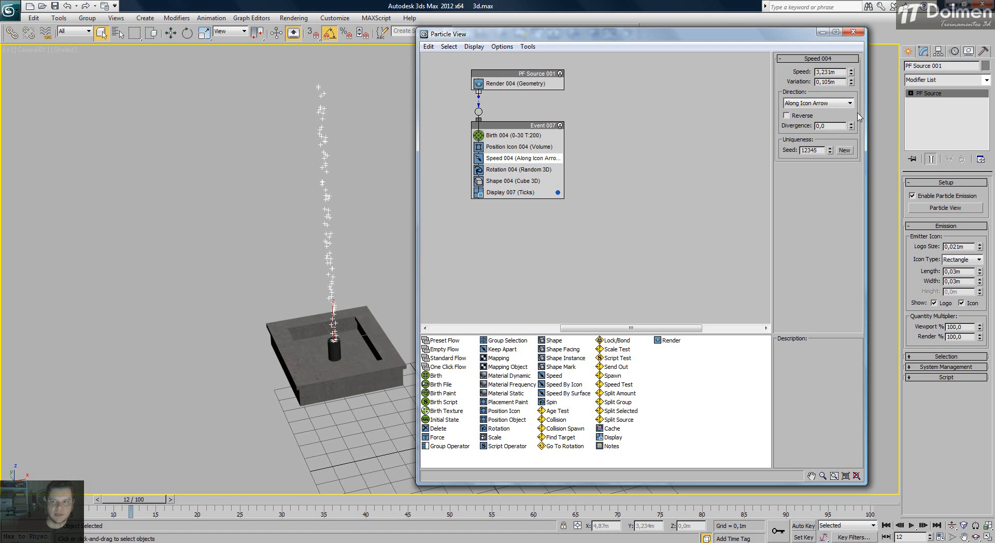
{"action": "mouse_move", "coordinate": [851, 126]}
{"action": "left_mouse_down"}
{"action": "mouse_move", "coordinate": [857, 101]}
{"action": "mouse_move", "coordinate": [854, 117]}
{"action": "left_mouse_up"}
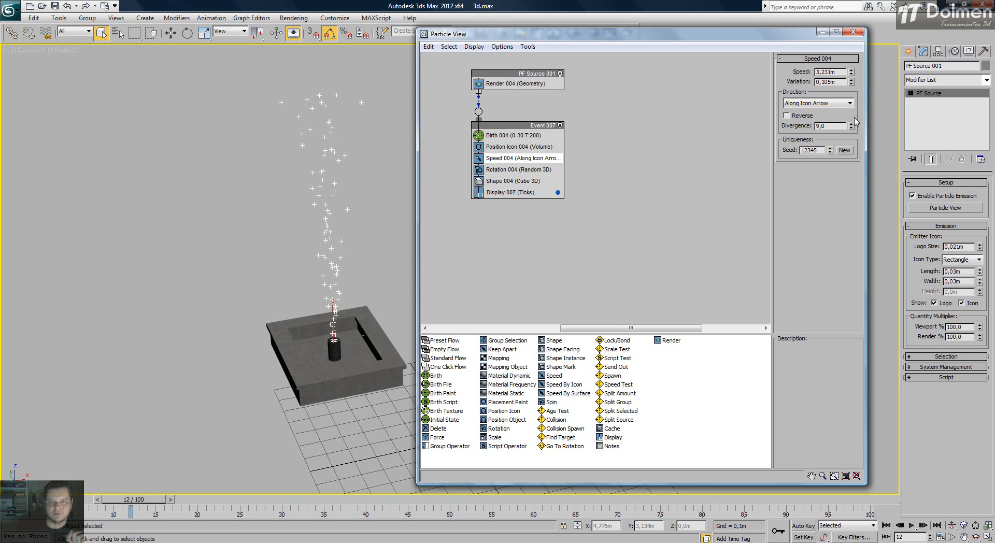
Review the Rotation 004 and Shape 004 operators and render the camera view with cube-shaped particles.
{"action": "left_click", "coordinate": [499, 169]}
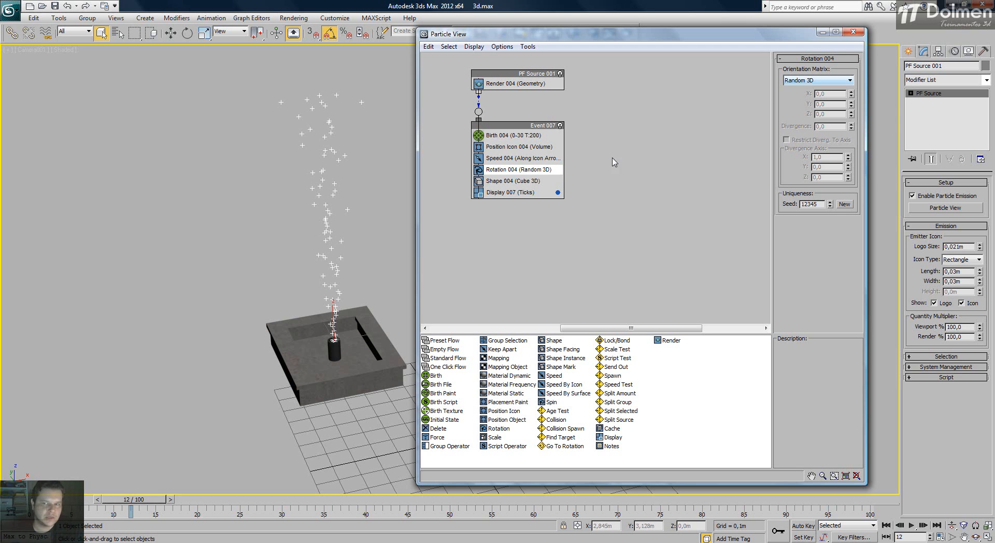
{"action": "left_click", "coordinate": [501, 182]}
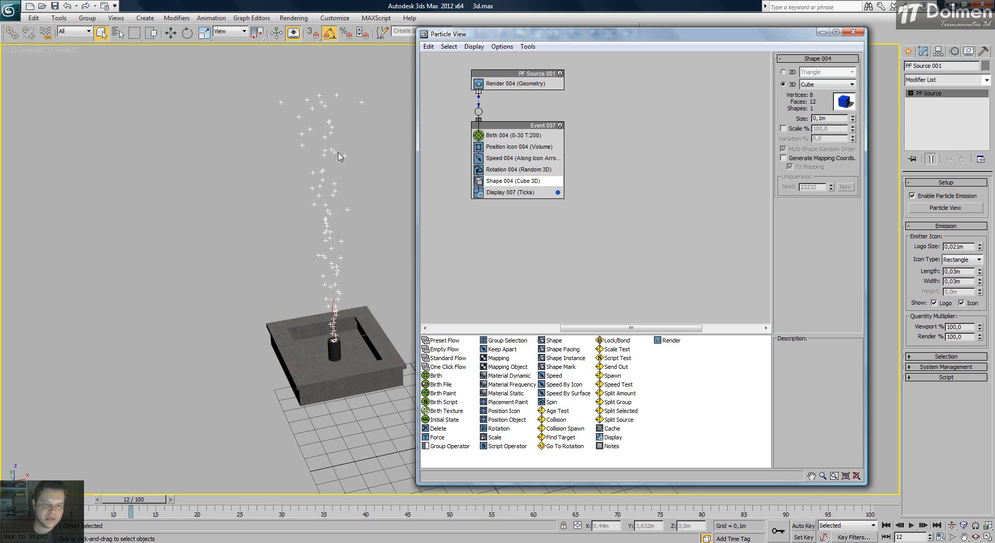
{"action": "left_click_drag", "start_coordinate": [540, 41], "coordinate": [565, 57]}
{"action": "key", "text": "shift+q"}
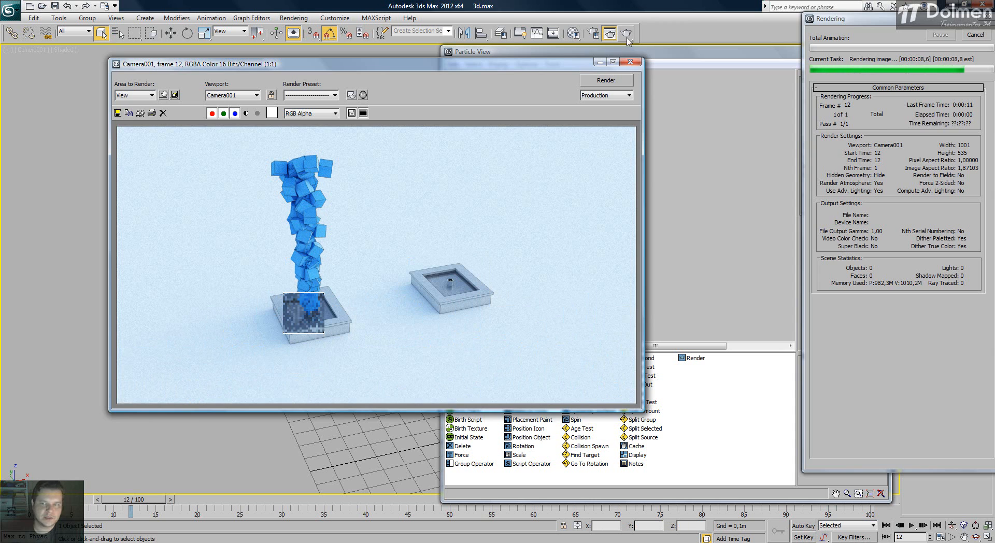
{"action": "left_click", "coordinate": [630, 61]}
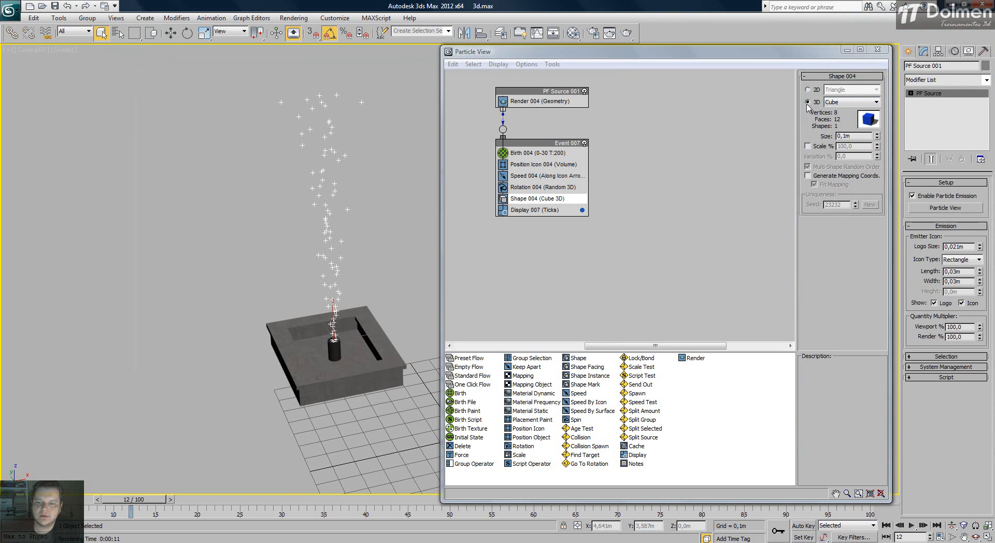
Try the 3D shapes Heart, Dodecahedron and Letters Arial for Shape 004 and render the camera view with the letters.
{"action": "left_click", "coordinate": [845, 103]}
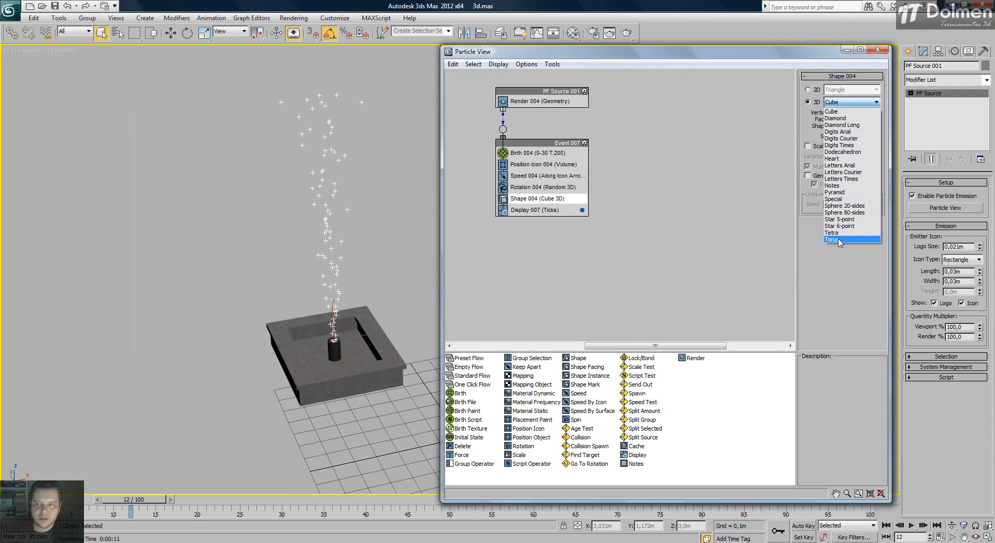
{"action": "left_click", "coordinate": [841, 160]}
{"action": "left_click", "coordinate": [850, 102]}
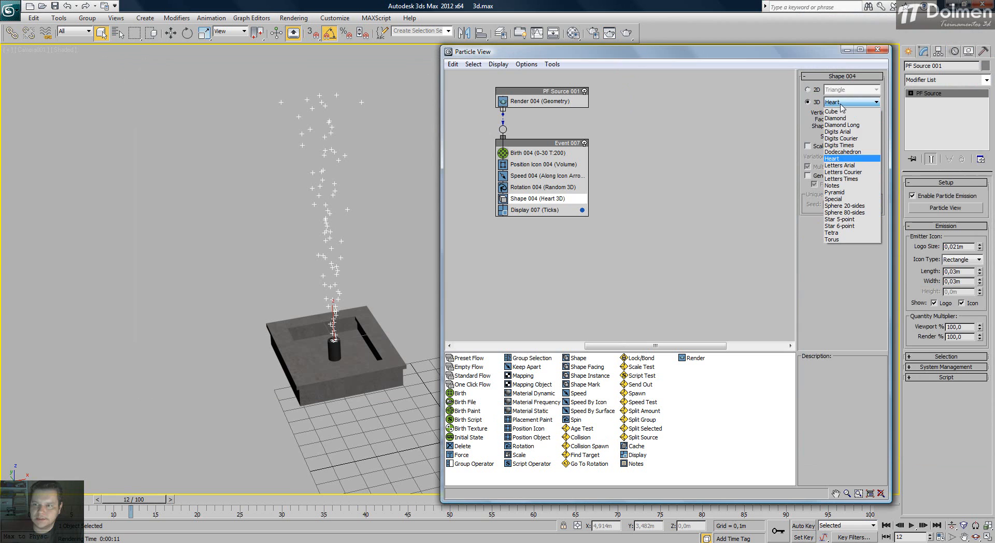
{"action": "left_click", "coordinate": [842, 147]}
{"action": "left_click", "coordinate": [835, 103]}
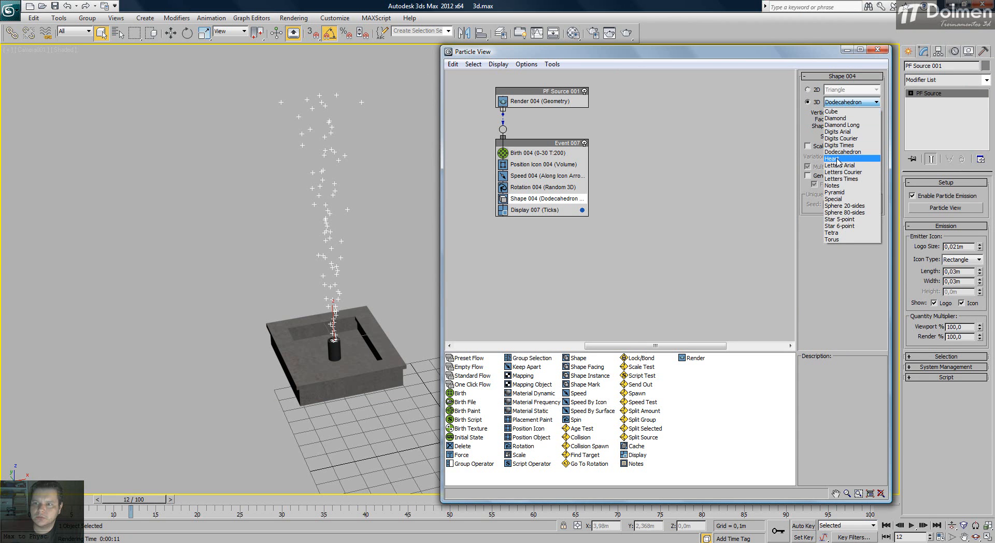
{"action": "left_click", "coordinate": [847, 146]}
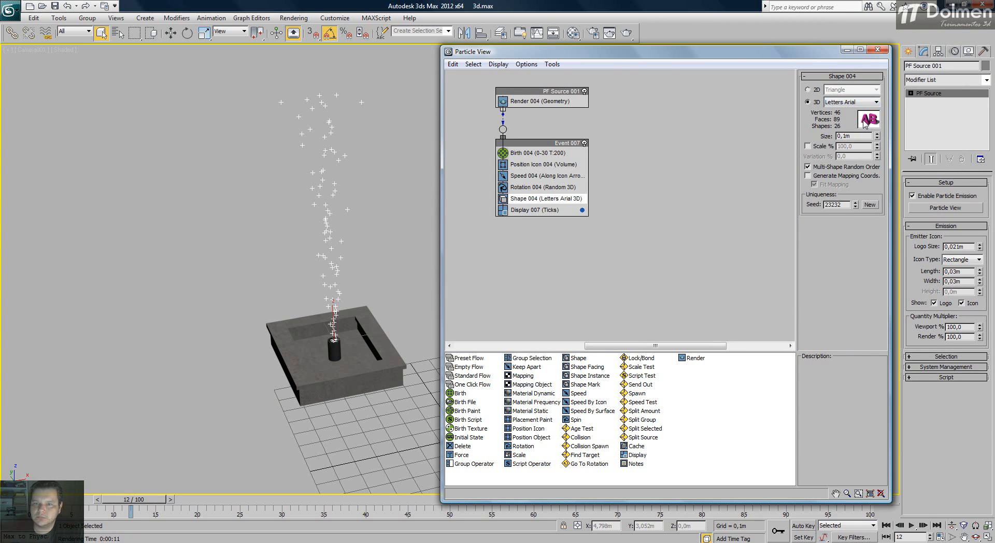
{"action": "left_click", "coordinate": [626, 36]}
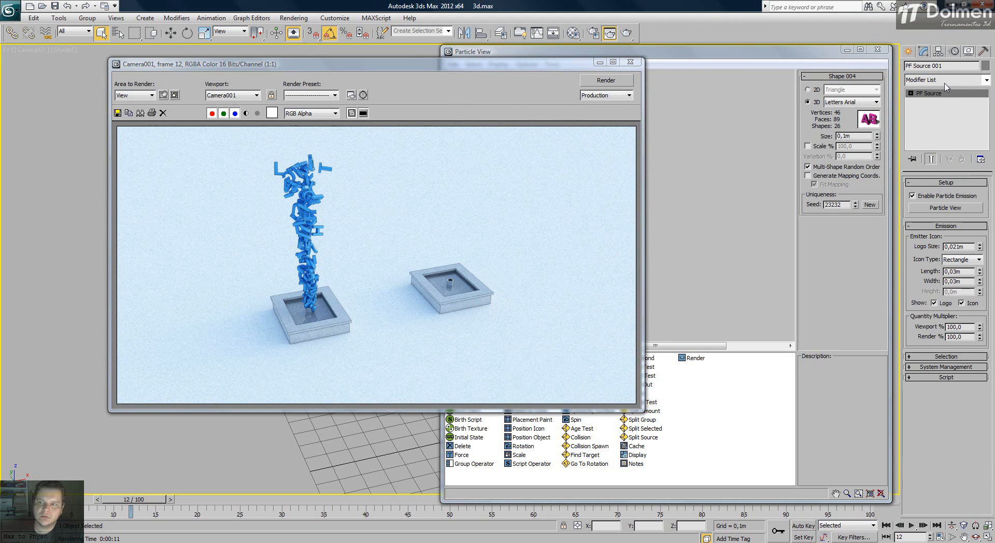
Try the 3D shapes Letters Times and Notes for Shape 004 and render the camera view with the notes.
{"action": "left_click", "coordinate": [860, 103]}
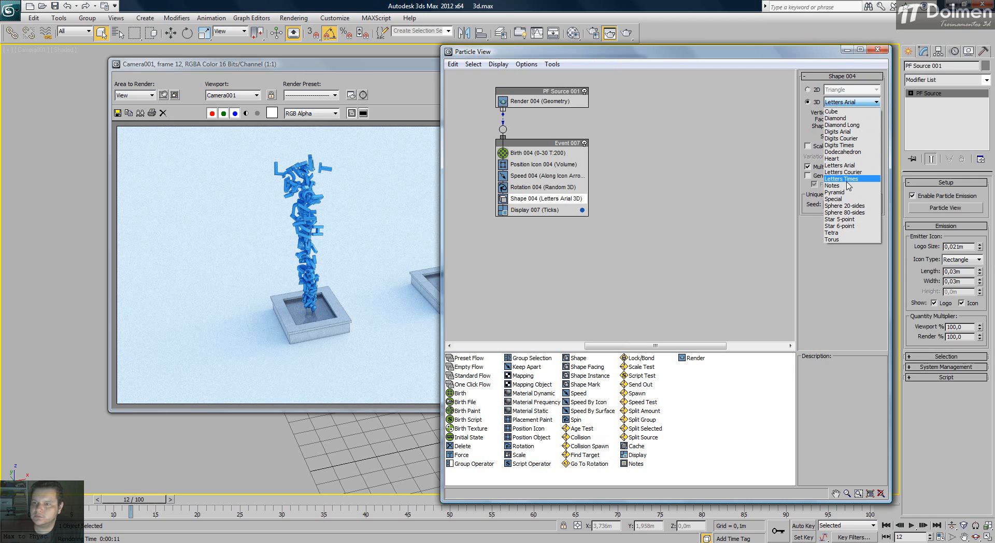
{"action": "left_click", "coordinate": [851, 179]}
{"action": "left_click", "coordinate": [861, 103]}
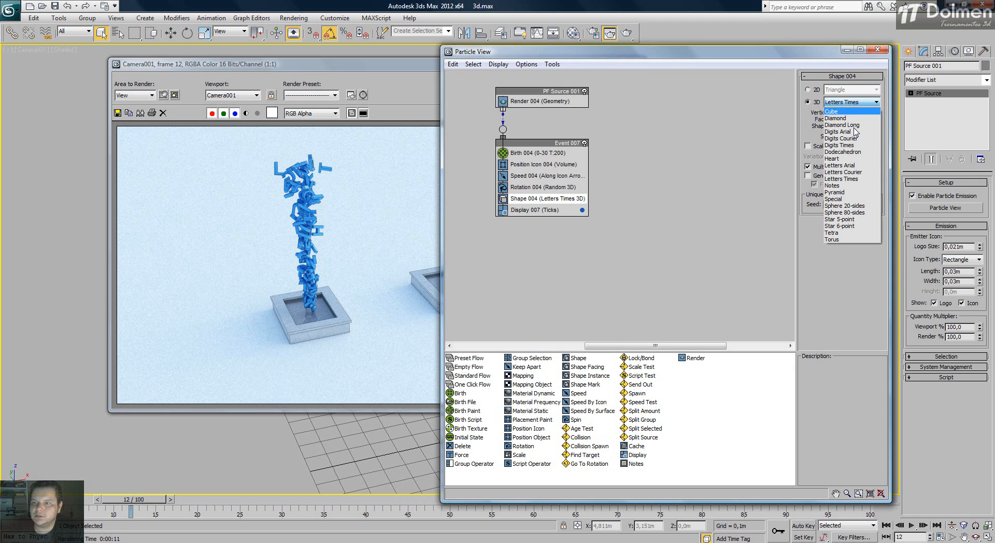
{"action": "left_click", "coordinate": [848, 188]}
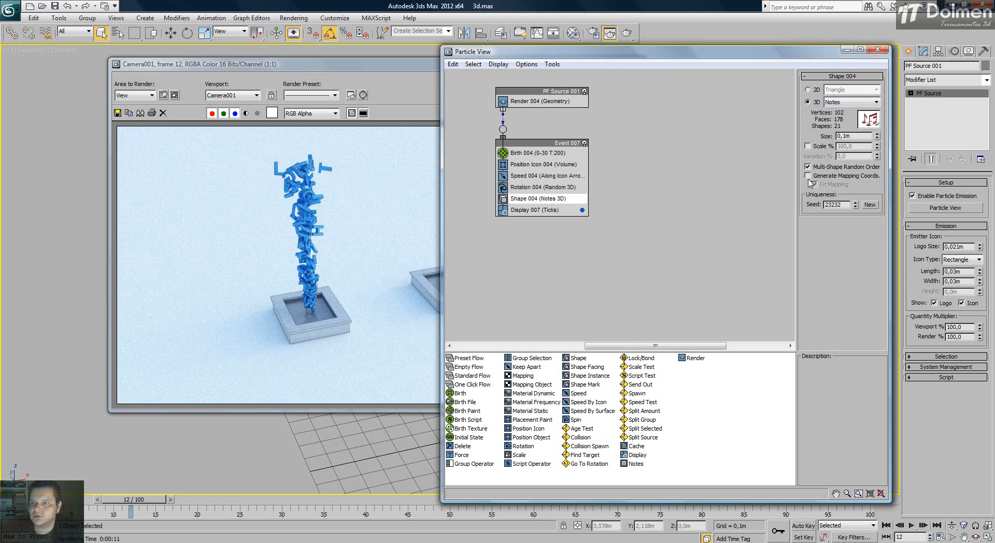
{"action": "key", "text": "shift+q"}
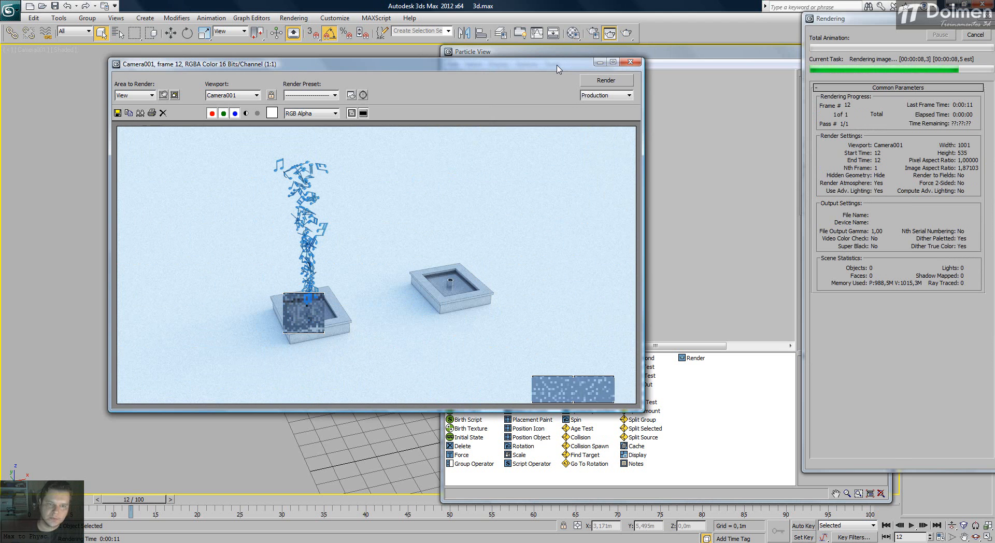
Try the 2D shapes Donut and Letters Arial for Shape 004, then switch back to 3D shapes.
{"action": "left_click", "coordinate": [869, 102]}
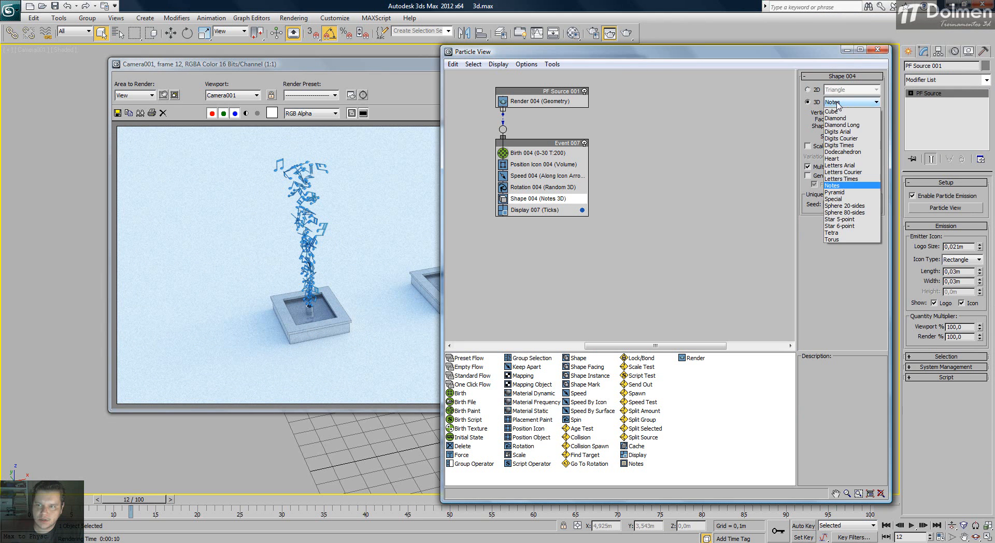
{"action": "left_click", "coordinate": [817, 90]}
{"action": "left_click", "coordinate": [808, 90]}
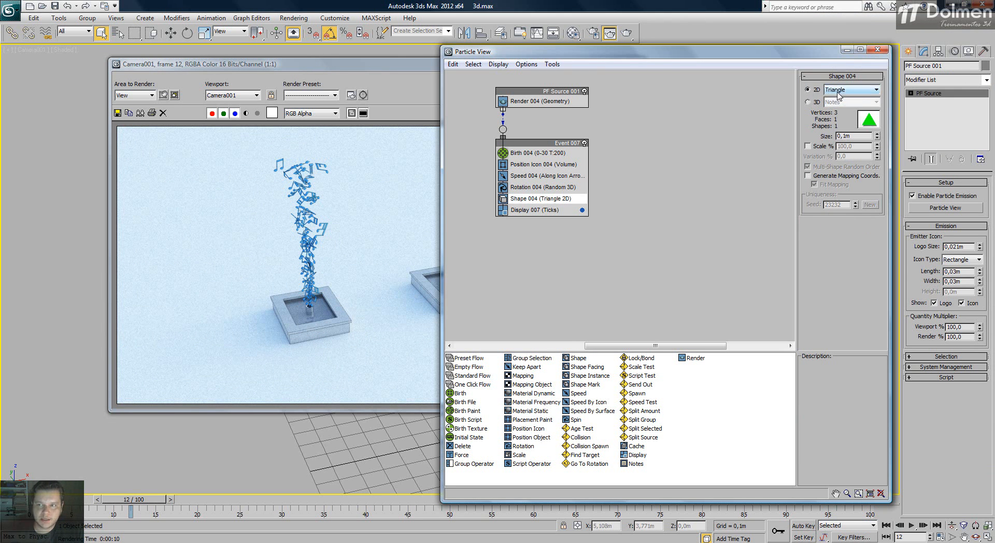
{"action": "left_click", "coordinate": [842, 90]}
{"action": "left_click", "coordinate": [846, 140]}
{"action": "left_click", "coordinate": [858, 91]}
{"action": "left_click", "coordinate": [850, 159]}
{"action": "left_click", "coordinate": [849, 92]}
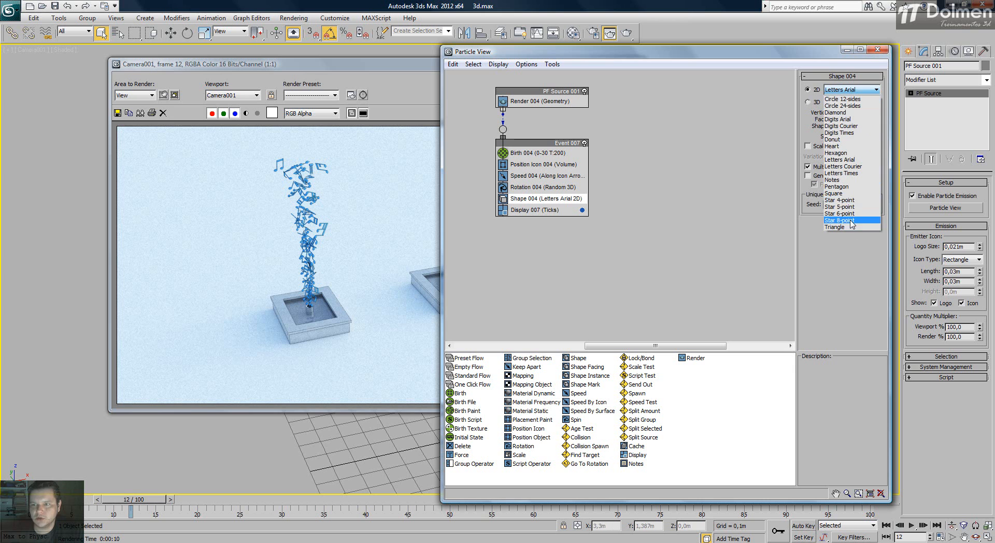
{"action": "left_click", "coordinate": [808, 103]}
{"action": "left_click", "coordinate": [807, 102]}
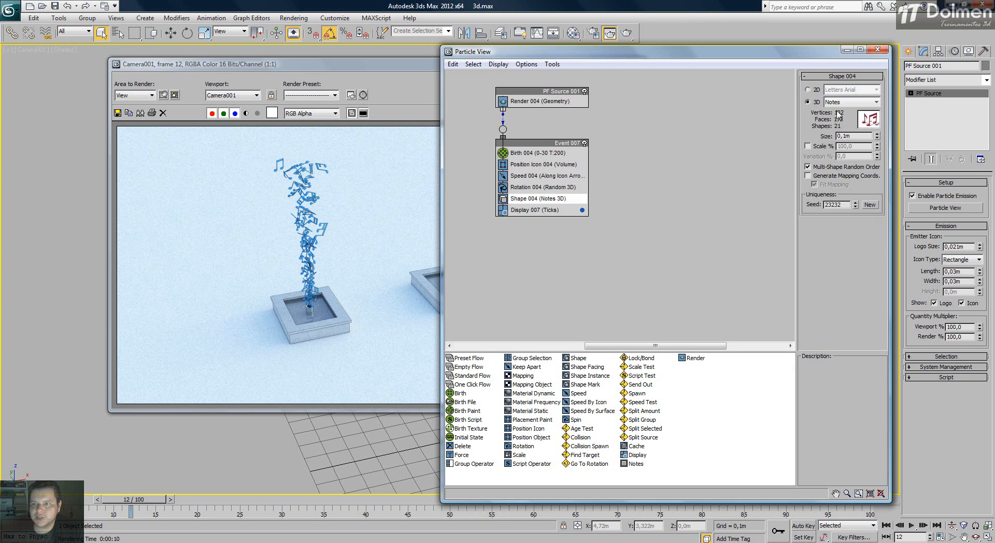
Set Shape 004 to the 3D shape Sphere 20-sides and render the camera view to check it.
{"action": "left_click", "coordinate": [846, 103]}
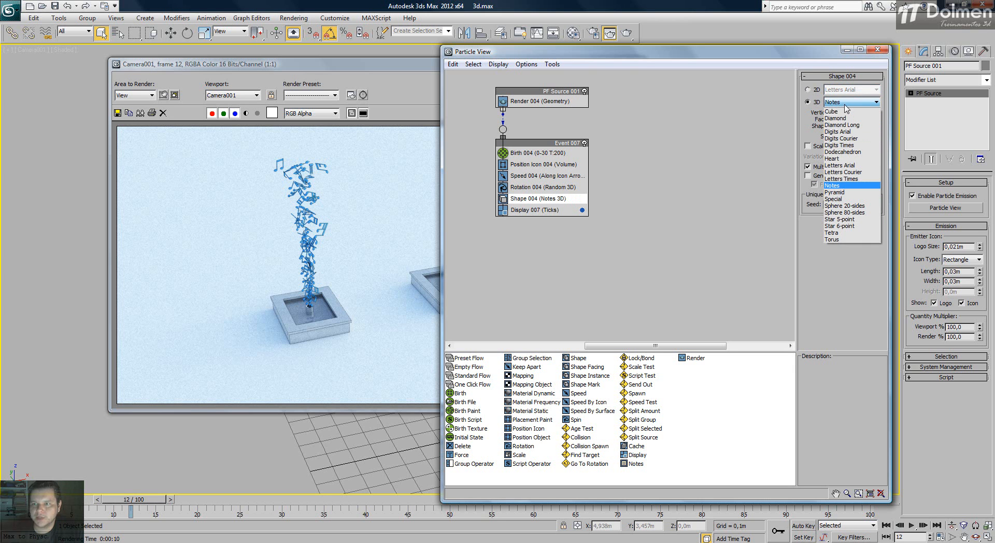
{"action": "left_click", "coordinate": [844, 206]}
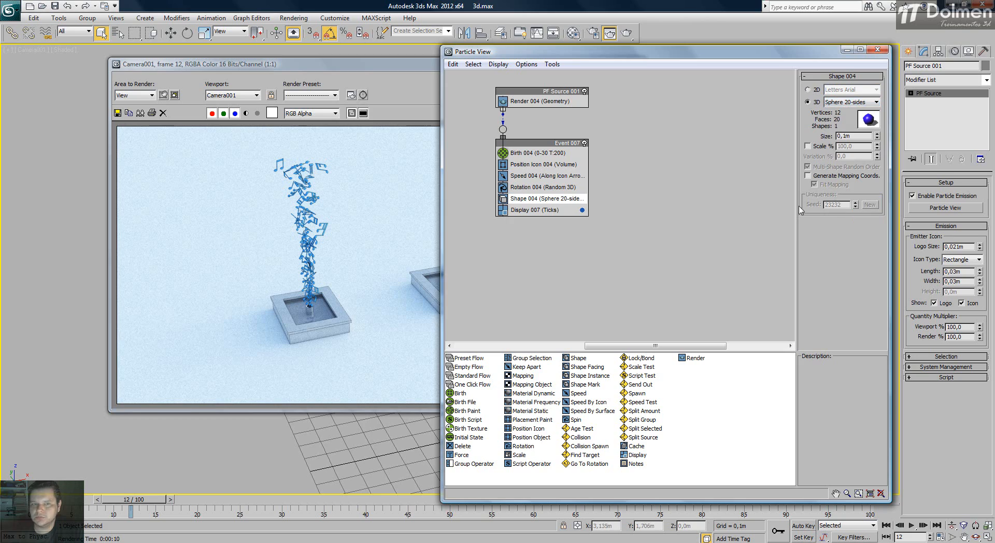
{"action": "left_click", "coordinate": [628, 33]}
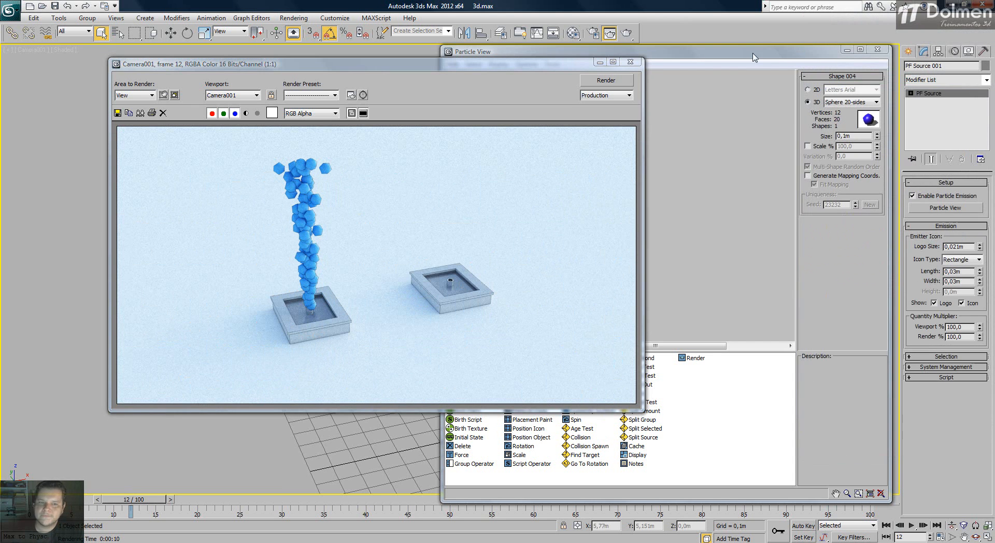
{"action": "left_click", "coordinate": [630, 61]}
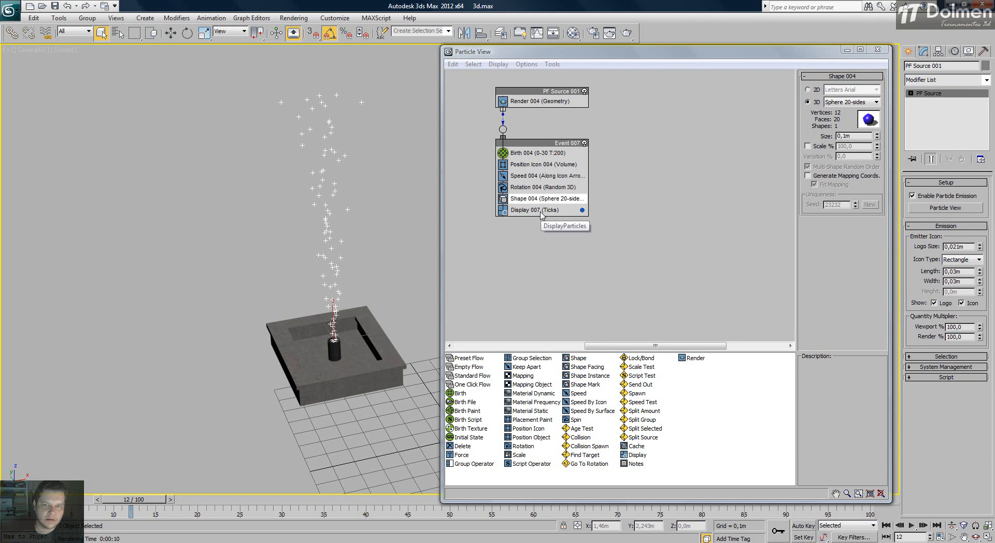
Set the display type of the Display 007 operator to Geometry.
{"action": "left_click", "coordinate": [525, 211]}
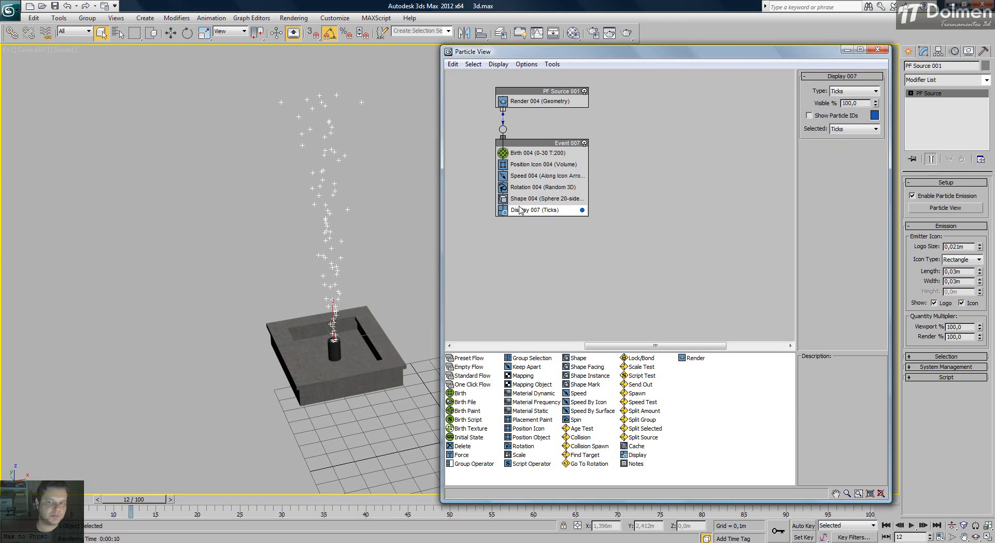
{"action": "left_click", "coordinate": [856, 92]}
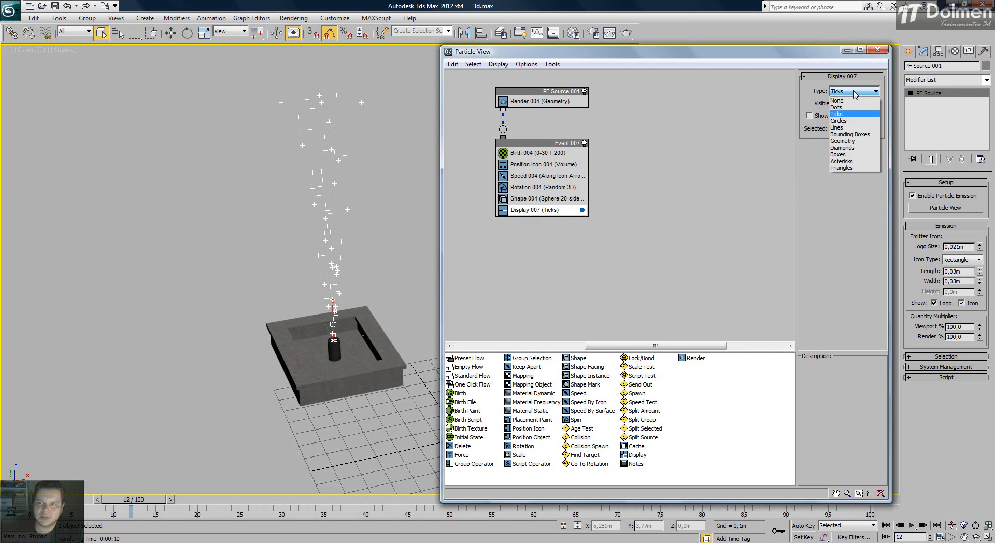
{"action": "left_click", "coordinate": [854, 141]}
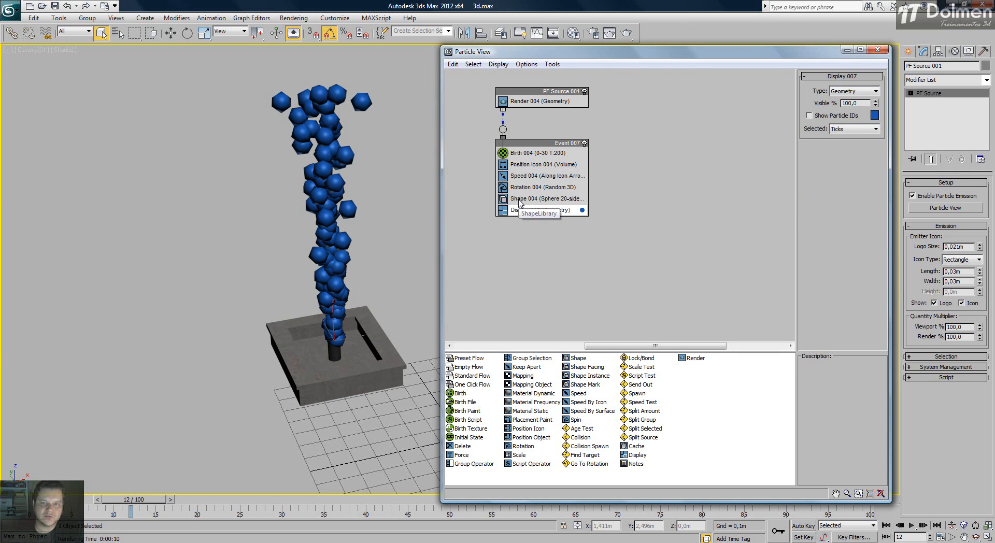
Reduce the Shape 004 particle size to 0.018 m and render the camera view.
{"action": "left_click", "coordinate": [536, 201]}
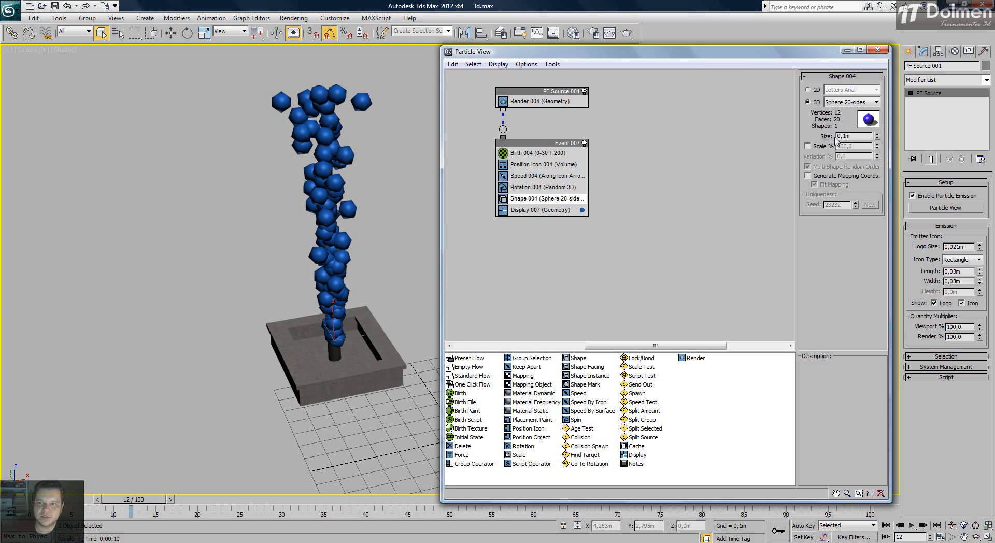
{"action": "left_click_drag", "start_coordinate": [876, 138], "coordinate": [877, 180]}
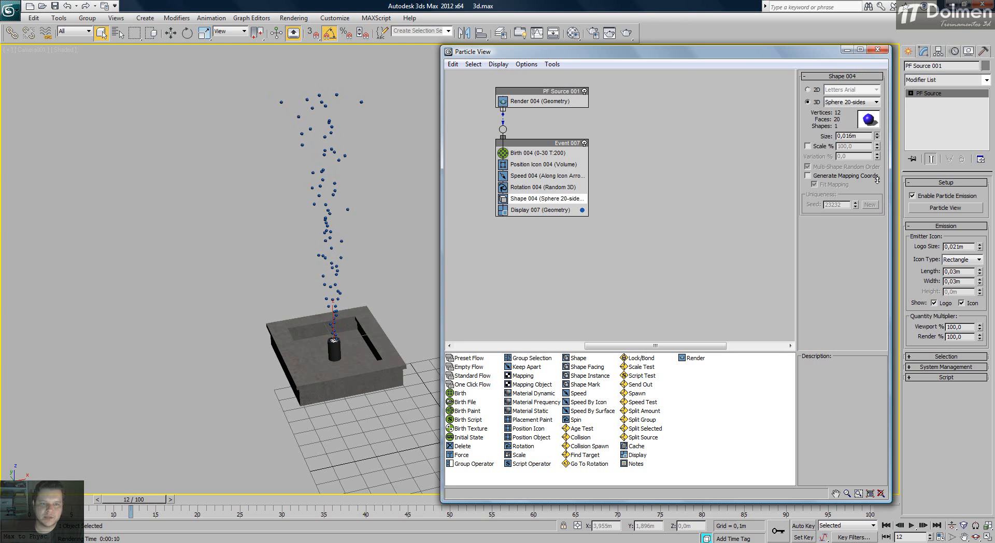
{"action": "left_click", "coordinate": [626, 33]}
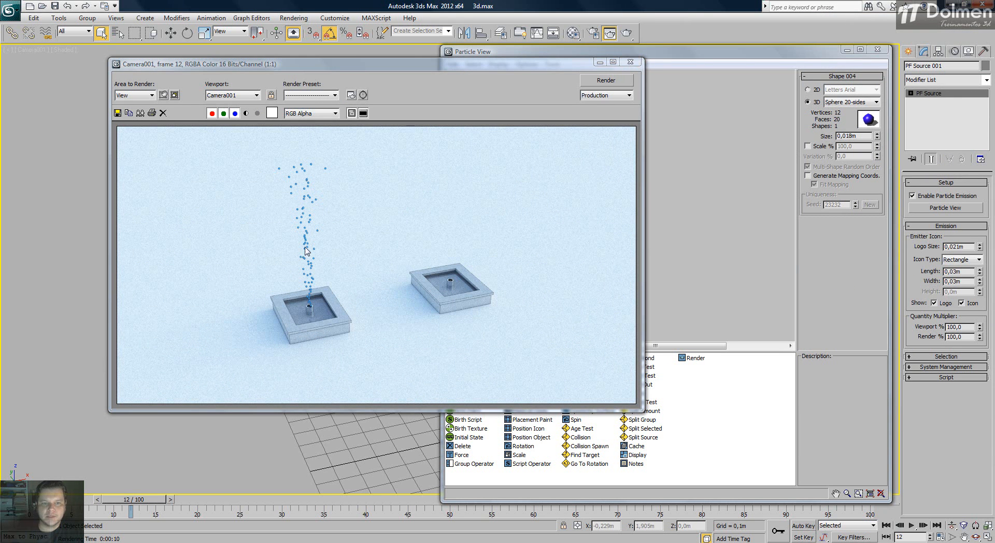
Set the Birth 004 particle amount to 1000 and render the camera view to check the denser jet.
{"action": "left_click", "coordinate": [630, 62]}
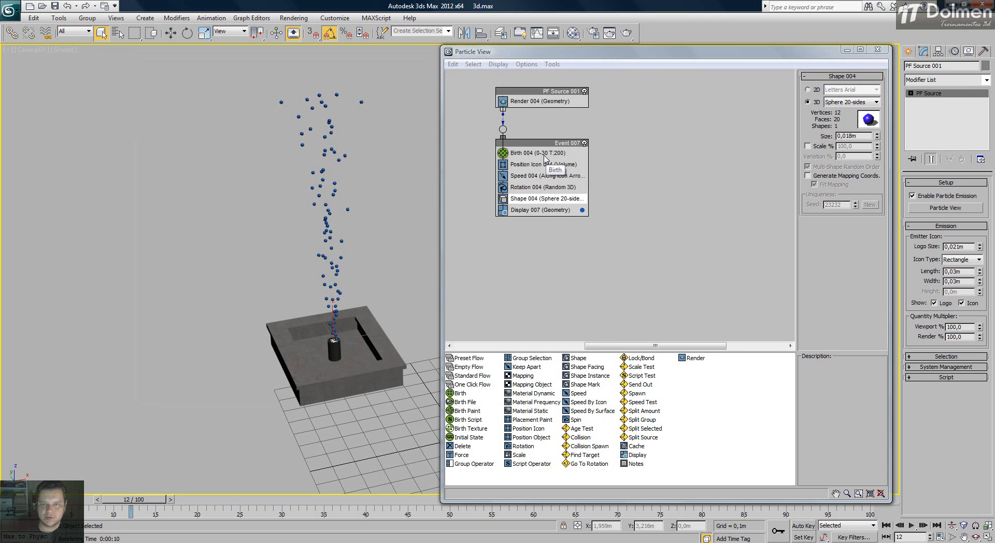
{"action": "left_click", "coordinate": [528, 153]}
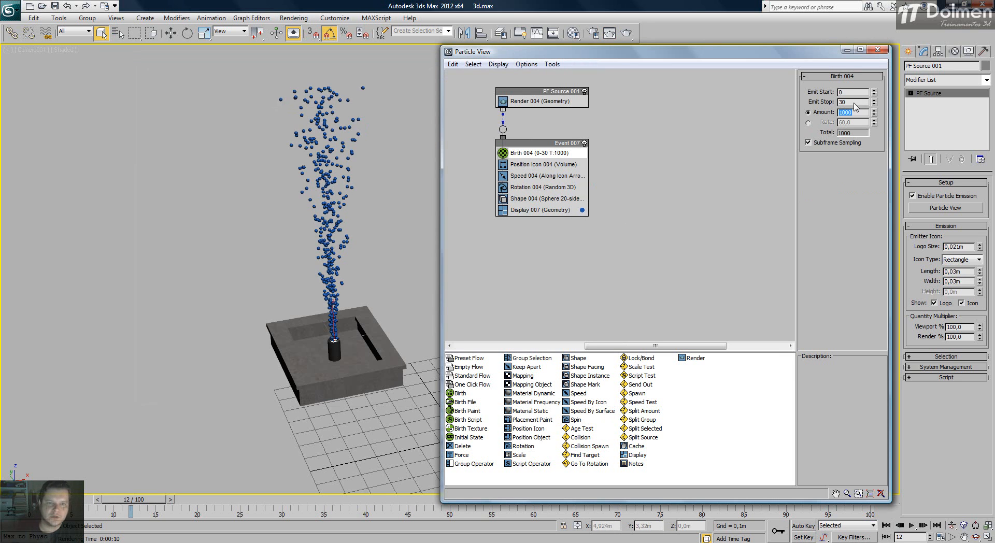
{"action": "left_click", "coordinate": [633, 34]}
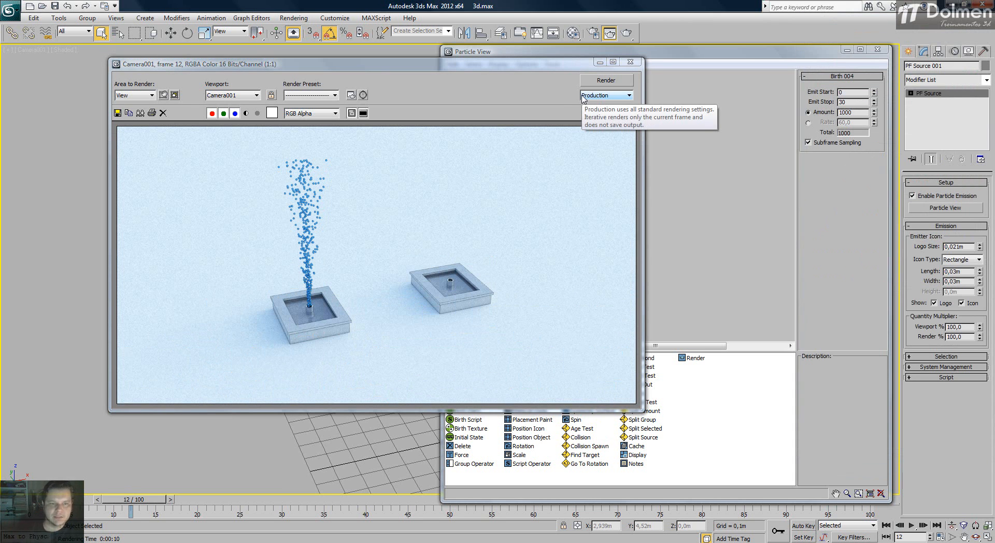
{"action": "left_click", "coordinate": [637, 64]}
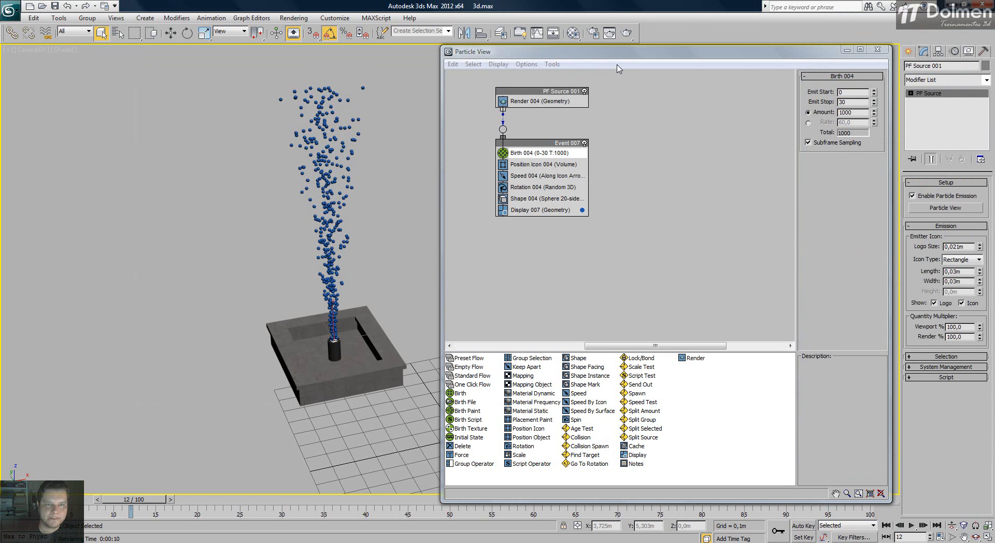
{"action": "left_click", "coordinate": [609, 32]}
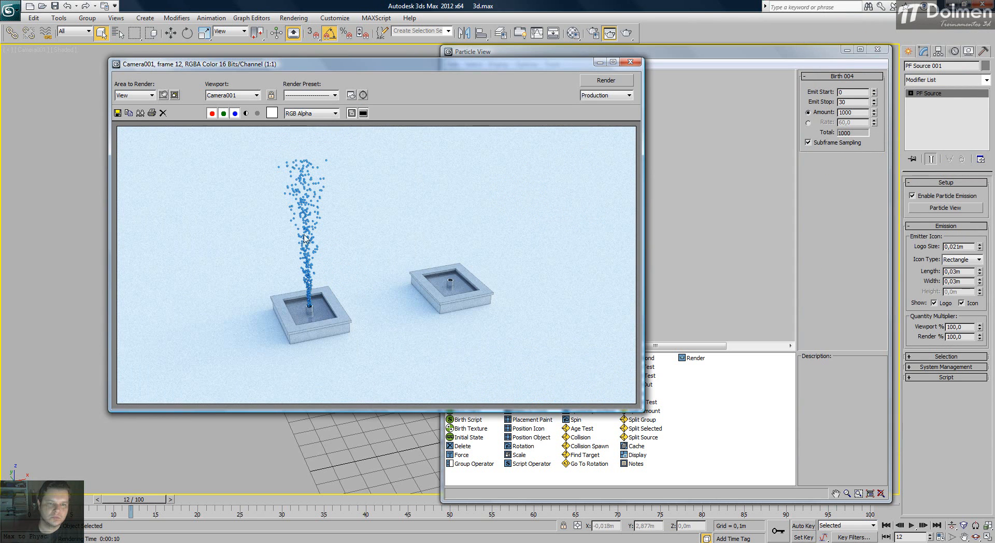
{"action": "left_click", "coordinate": [634, 63]}
In the Material Editor, give the VRayMtl Material #8 a neutral grey diffuse colour with RGB values of 114.
{"action": "left_click", "coordinate": [573, 33]}
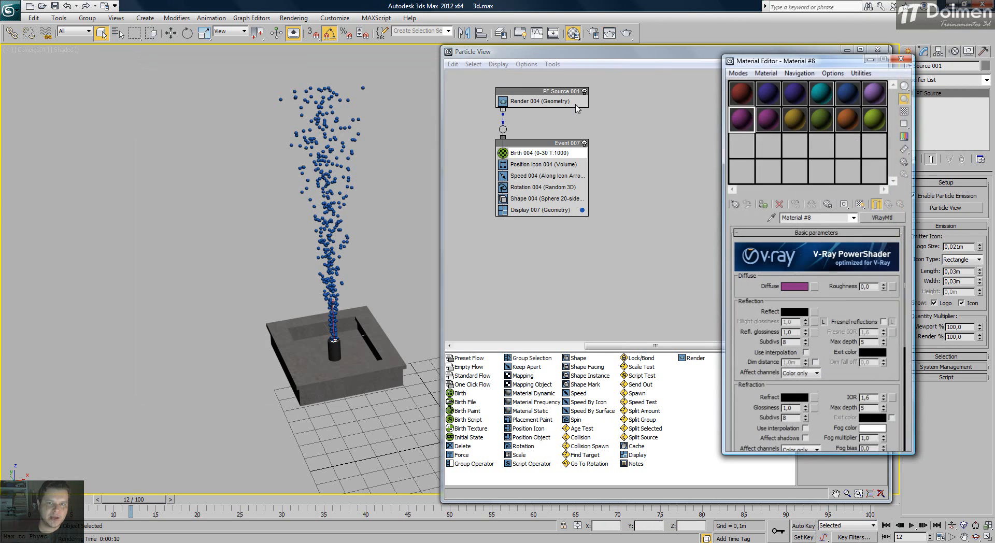
{"action": "left_click", "coordinate": [767, 120]}
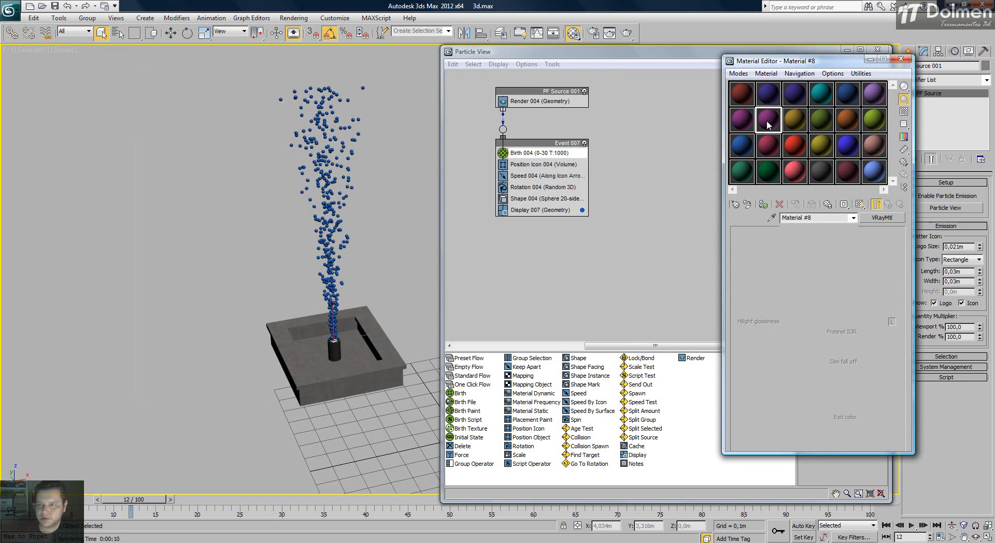
{"action": "left_click", "coordinate": [793, 286]}
{"action": "left_click_drag", "start_coordinate": [263, 117], "coordinate": [262, 142]}
{"action": "left_click_drag", "start_coordinate": [304, 82], "coordinate": [304, 92]}
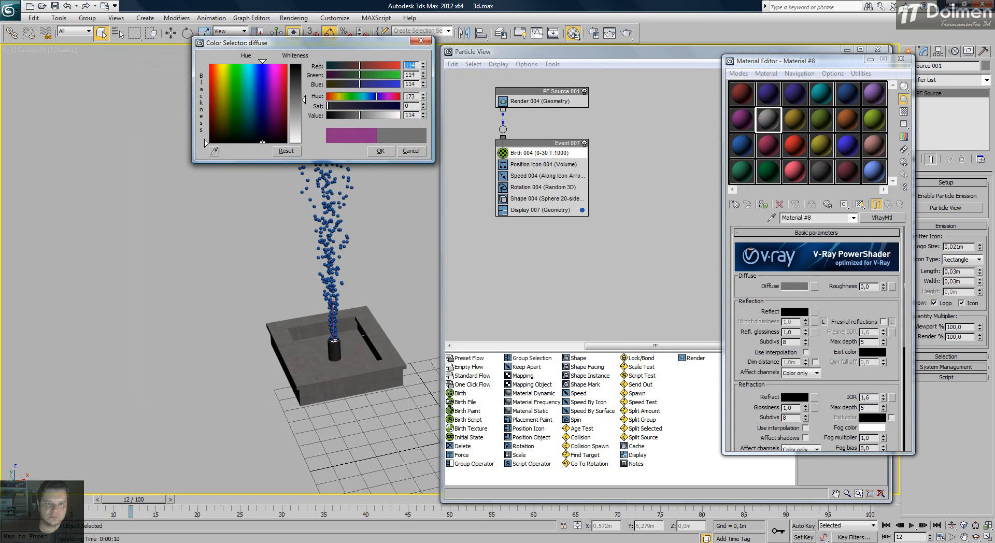
Set Material #8's reflection colour to white, enable Fresnel reflections and set the reflection subdivs to 20.
{"action": "left_click", "coordinate": [797, 312]}
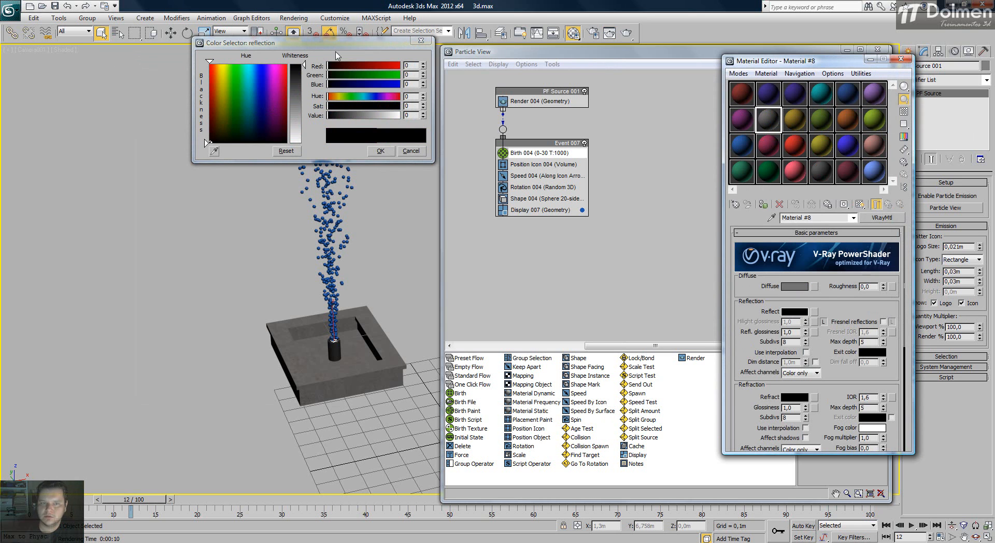
{"action": "left_click_drag", "start_coordinate": [304, 64], "coordinate": [304, 143]}
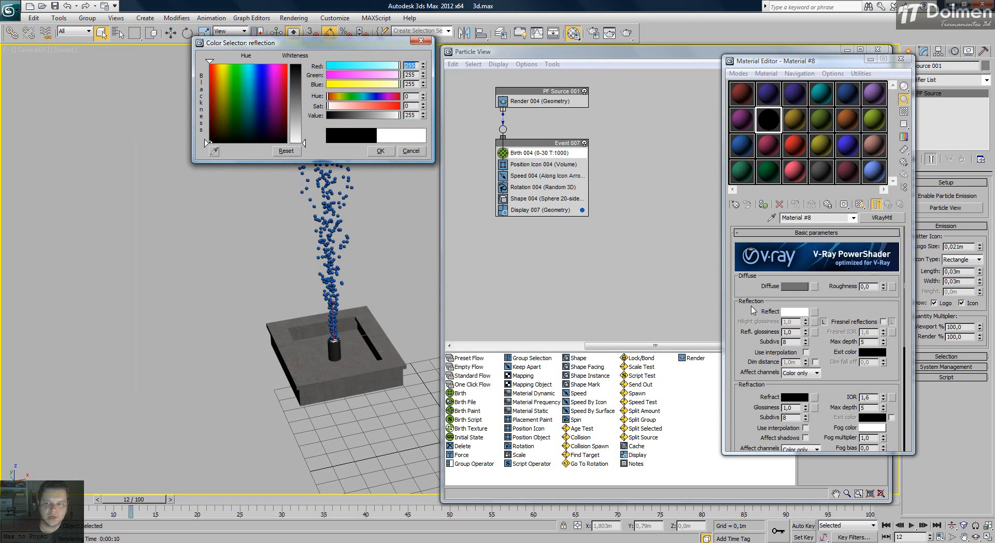
{"action": "left_click", "coordinate": [883, 322]}
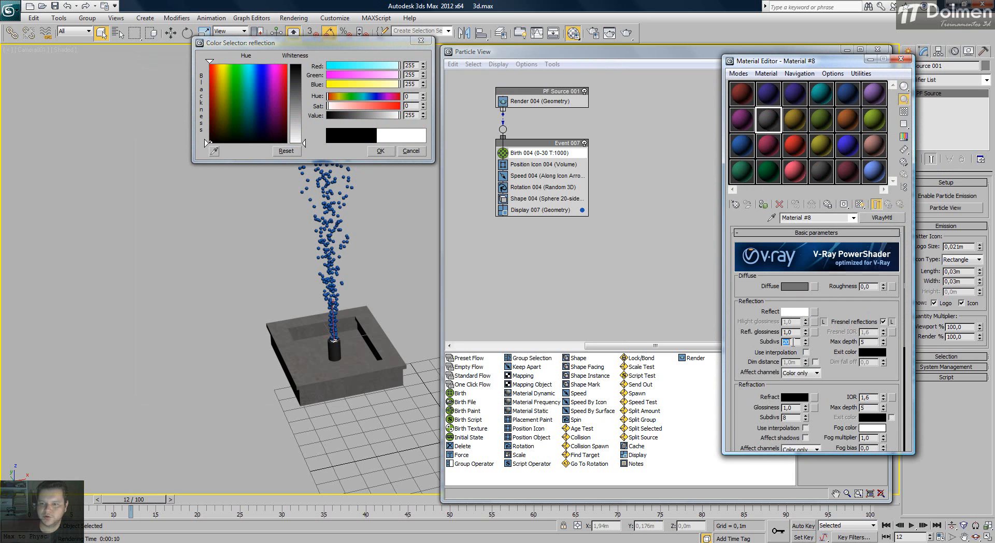
Set Material #8's refraction colour to white, enable Affect shadows, set the refraction subdivs to 20 and test-render the camera view.
{"action": "left_click", "coordinate": [791, 398]}
{"action": "left_click_drag", "start_coordinate": [304, 65], "coordinate": [317, 150]}
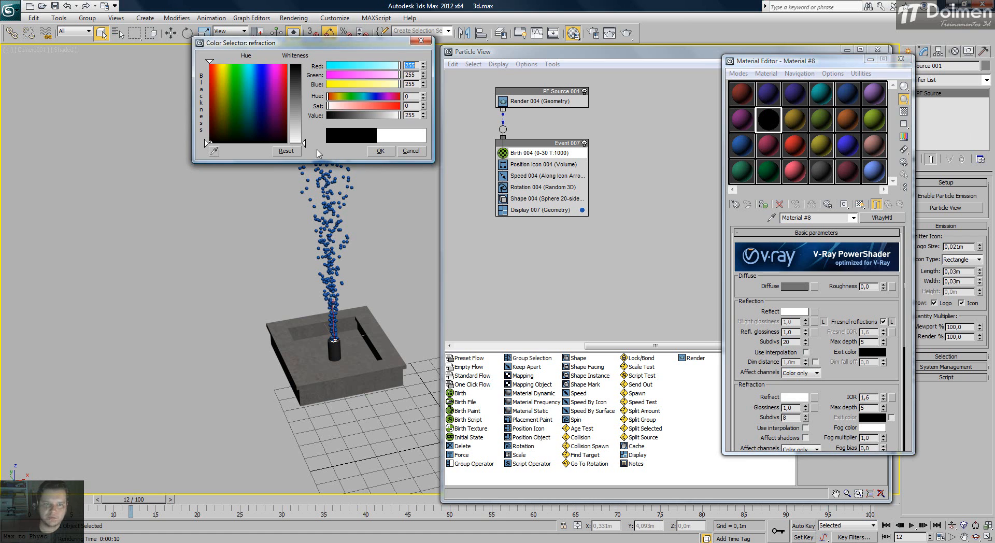
{"action": "left_click", "coordinate": [380, 151]}
{"action": "left_click", "coordinate": [806, 438]}
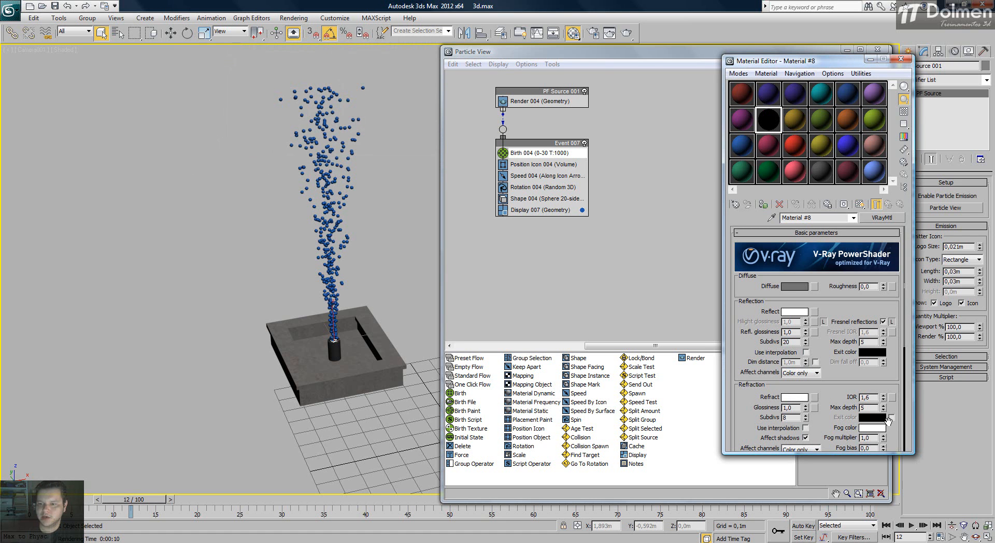
{"action": "type", "text": "20"}
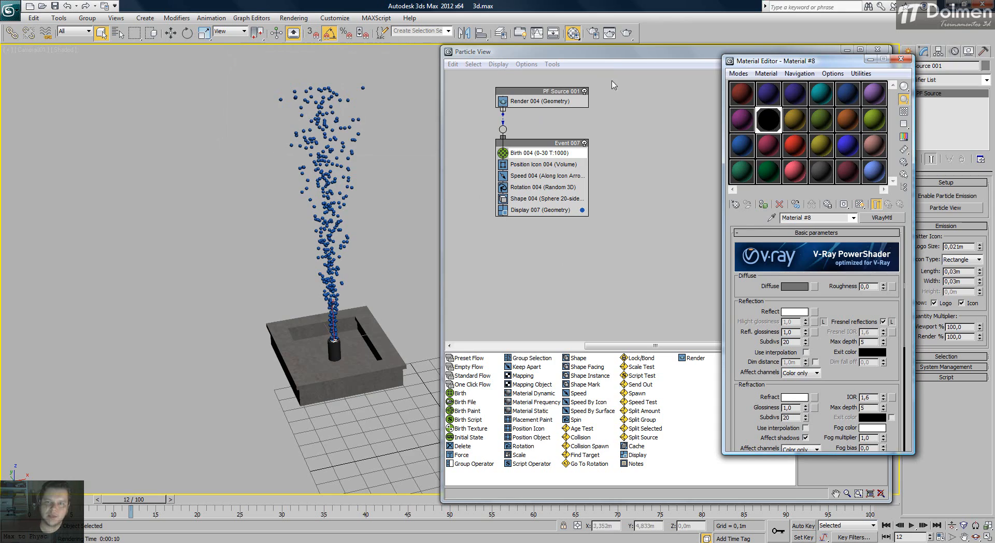
{"action": "left_click", "coordinate": [626, 33]}
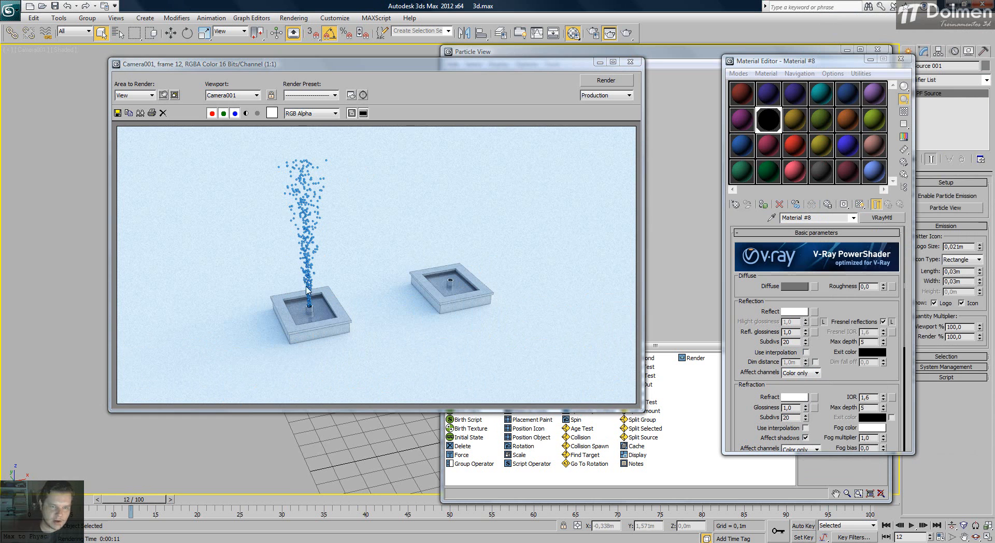
{"action": "left_click", "coordinate": [630, 62]}
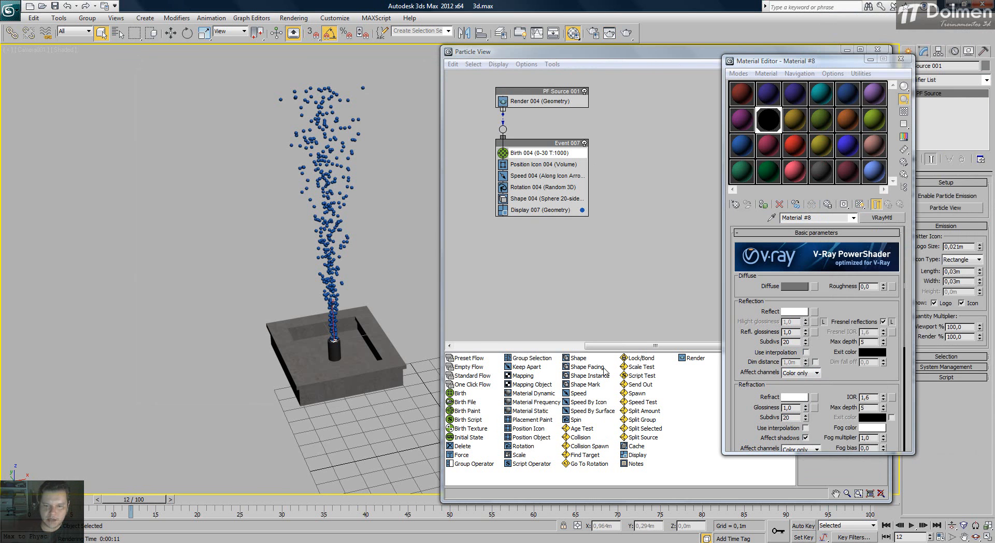
Add a Material Static operator at the end of Event 007 and show its settings.
{"action": "left_click", "coordinate": [522, 412]}
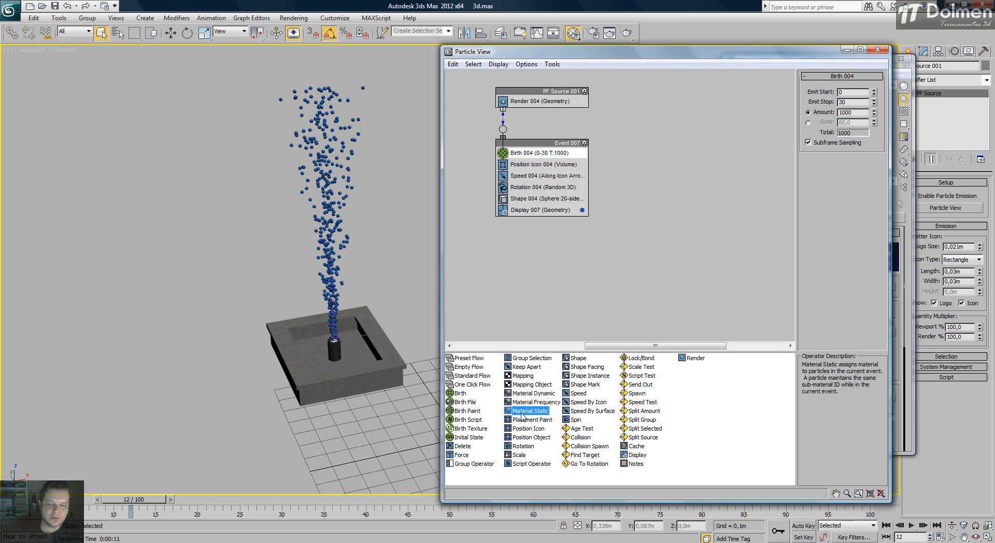
{"action": "left_click_drag", "start_coordinate": [521, 413], "coordinate": [534, 221]}
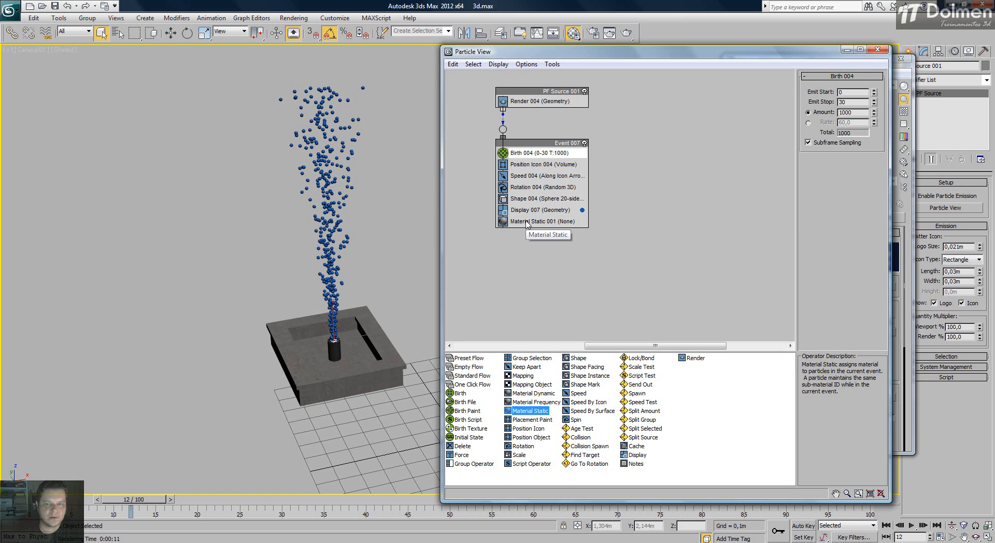
{"action": "left_click", "coordinate": [537, 221]}
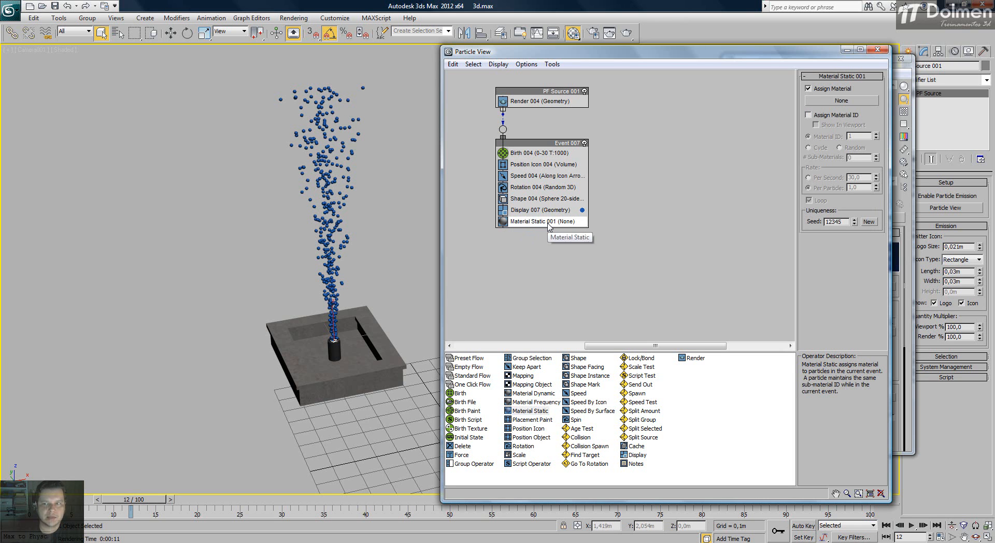
Assign Material #8 to the Material Static 001 operator as an instance and render the camera view.
{"action": "left_click_drag", "start_coordinate": [808, 55], "coordinate": [533, 65]}
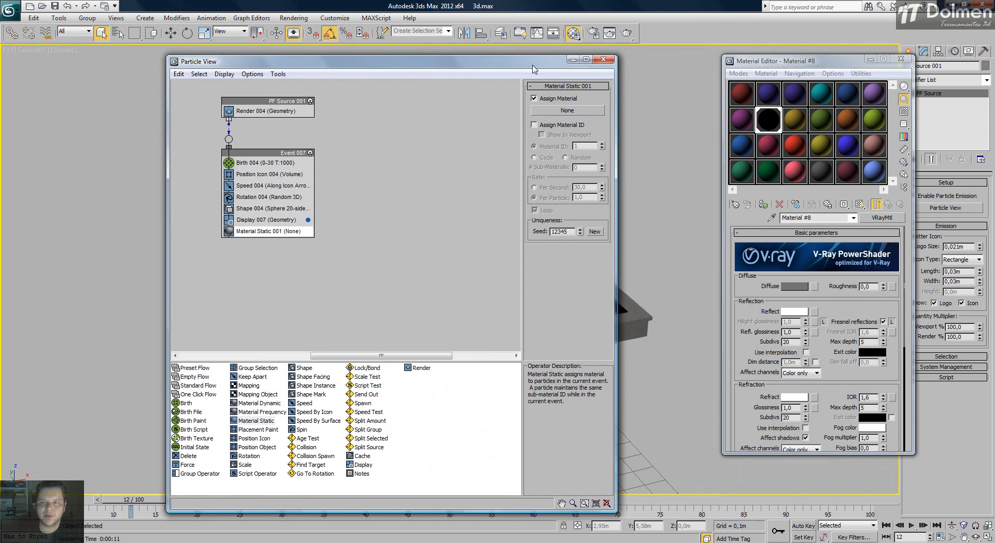
{"action": "left_click", "coordinate": [769, 125]}
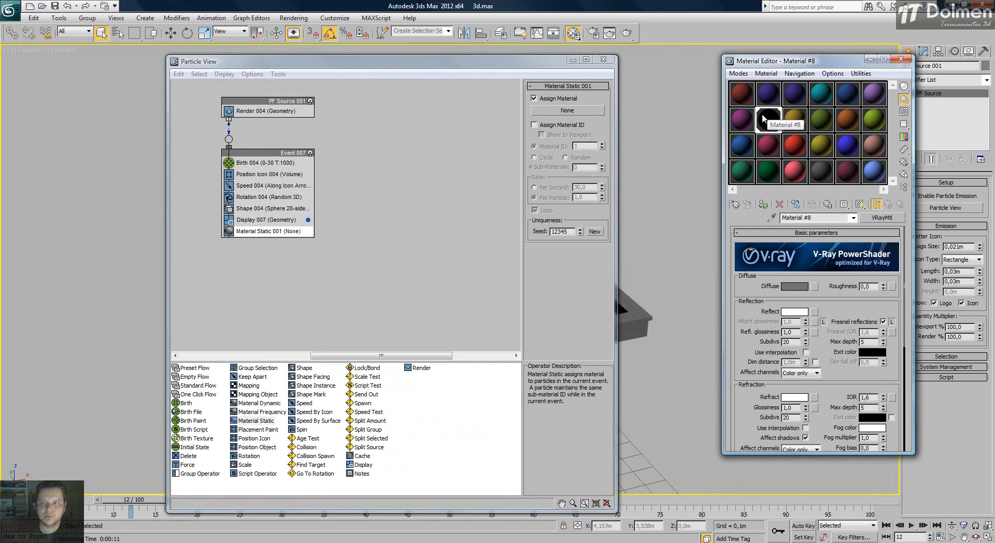
{"action": "left_click_drag", "start_coordinate": [769, 115], "coordinate": [560, 112]}
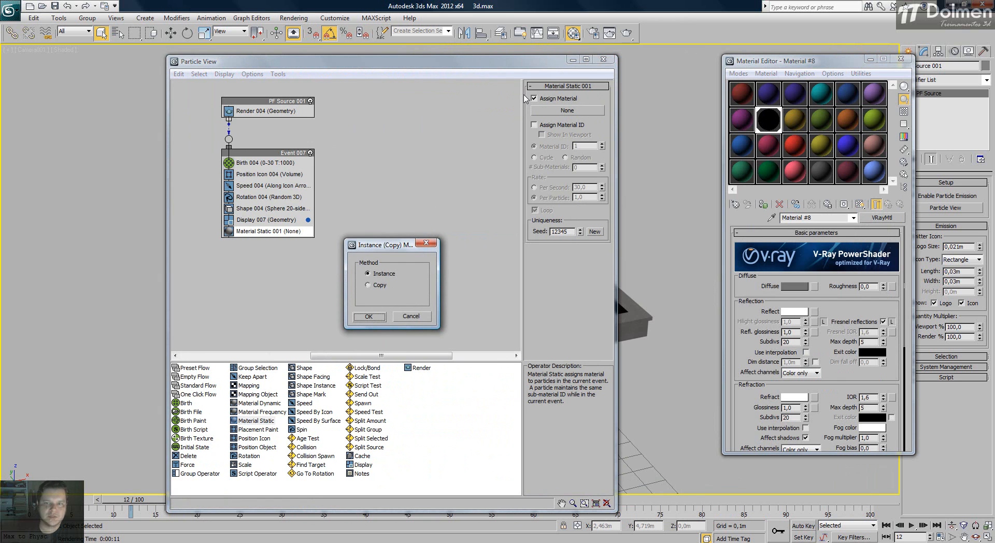
{"action": "left_click", "coordinate": [368, 317]}
{"action": "left_click", "coordinate": [626, 34]}
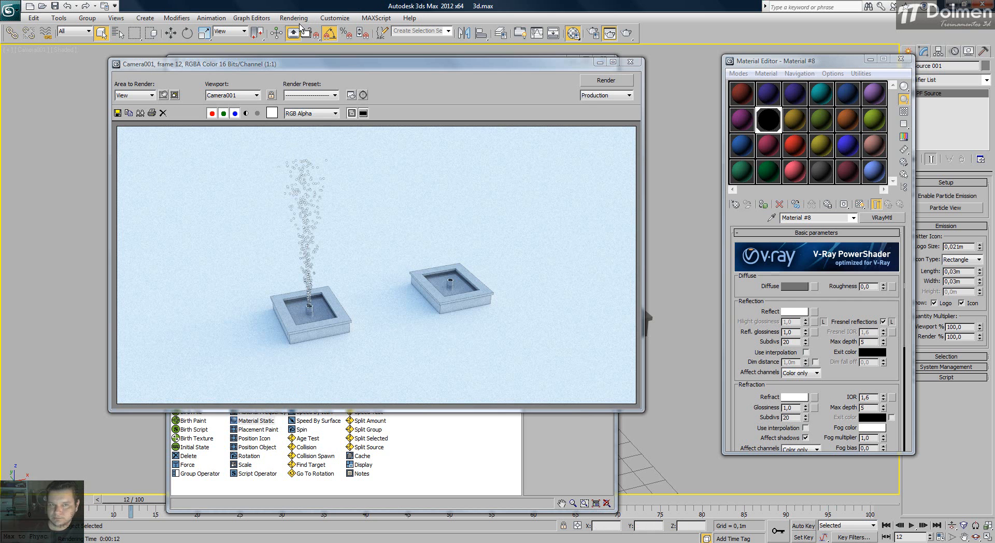
Add a Motion Blur render effect to the scene and render the camera view with it.
{"action": "left_click_drag", "start_coordinate": [523, 71], "coordinate": [495, 120]}
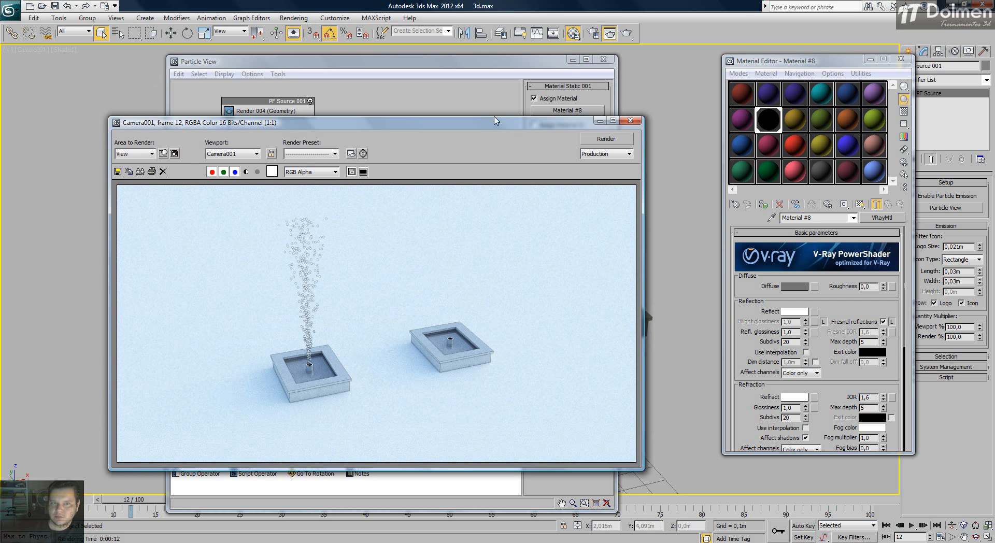
{"action": "left_click", "coordinate": [293, 19]}
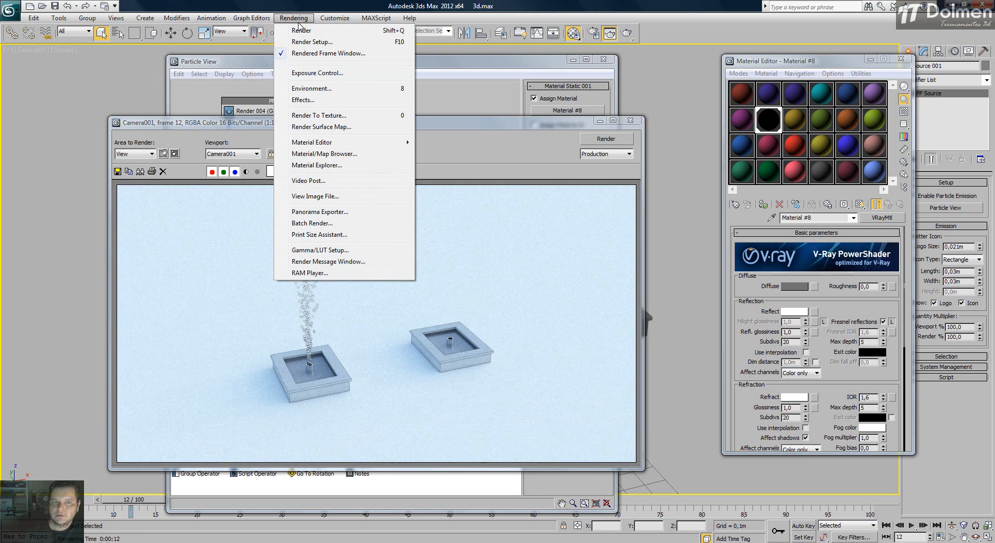
{"action": "left_click", "coordinate": [306, 100]}
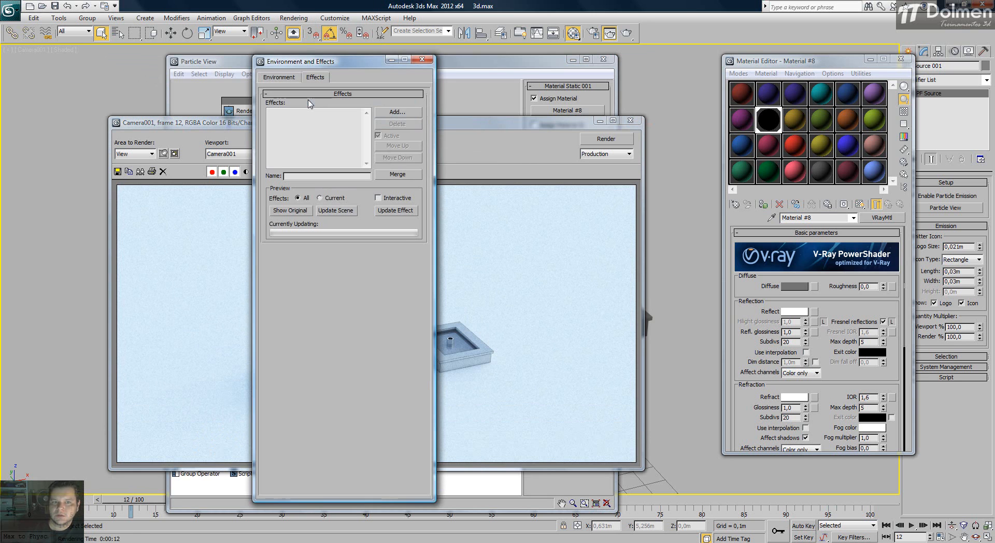
{"action": "left_click", "coordinate": [405, 113]}
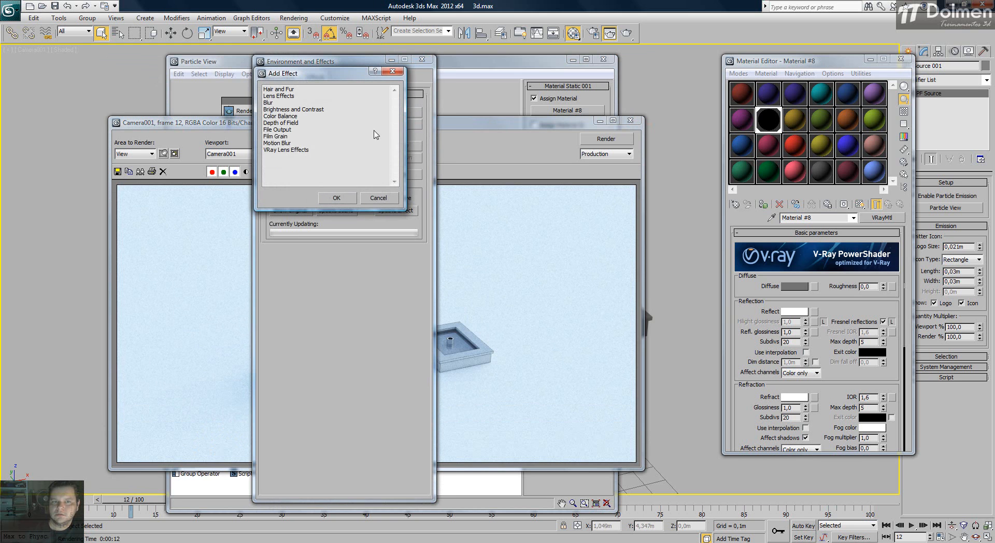
{"action": "left_click", "coordinate": [291, 143]}
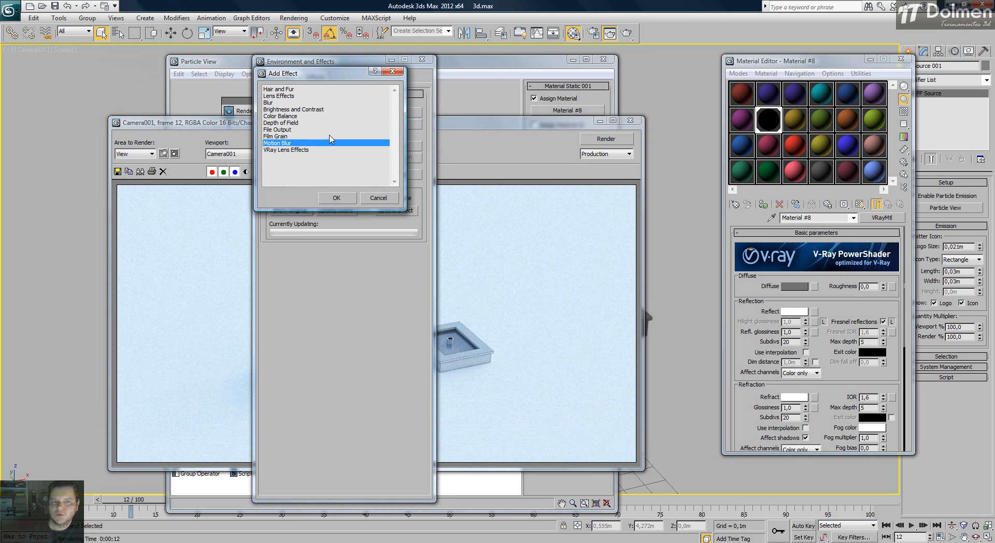
{"action": "left_click", "coordinate": [346, 202]}
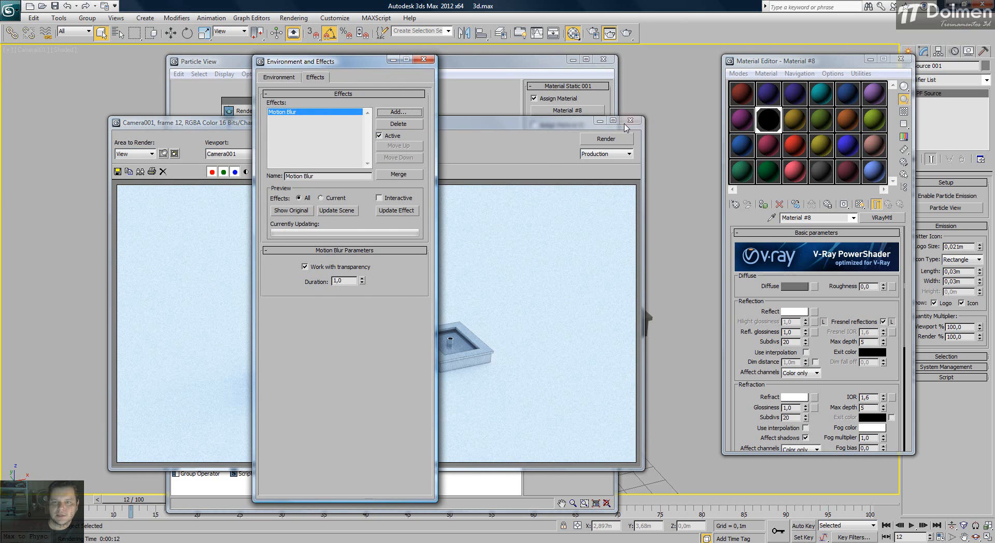
{"action": "left_click", "coordinate": [605, 139]}
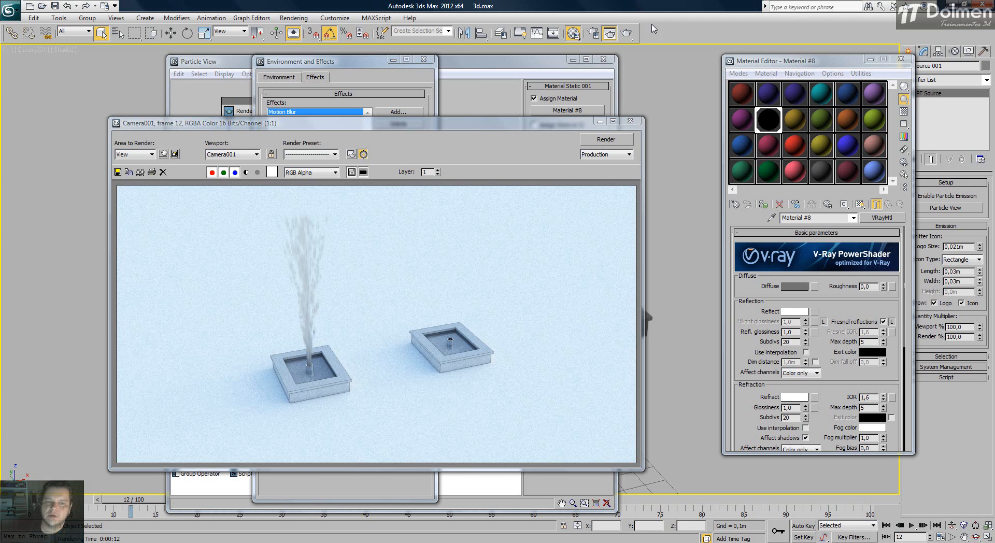
Show the Speed 004 operator's settings, close the material, render and effects windows, and move Particle View clear of the fountain.
{"action": "left_click", "coordinate": [901, 59]}
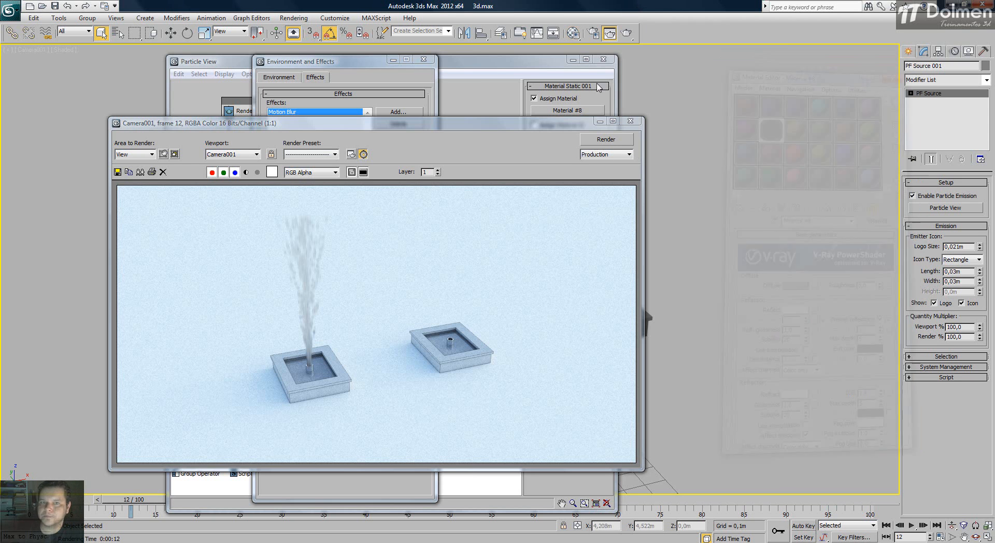
{"action": "left_click", "coordinate": [458, 92]}
{"action": "left_click", "coordinate": [253, 187]}
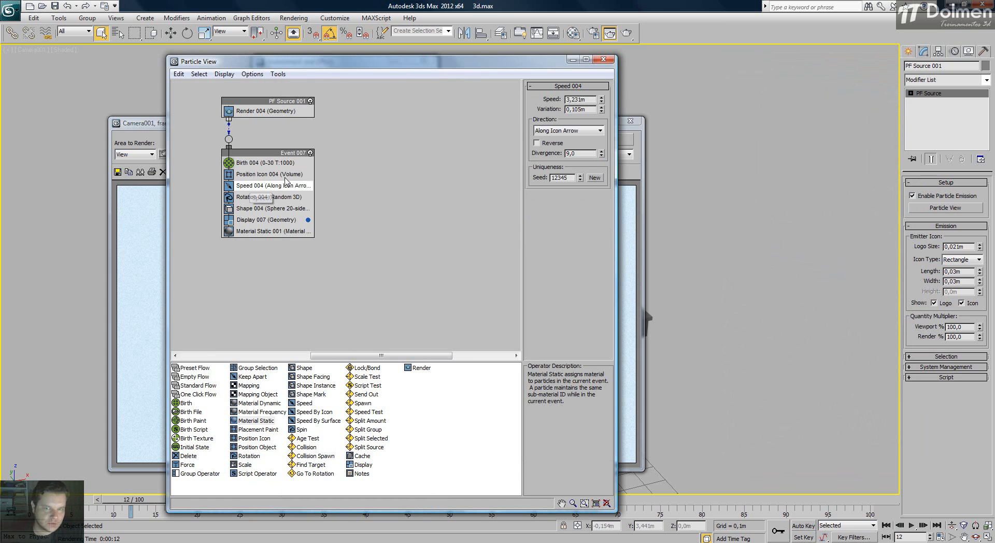
{"action": "left_click", "coordinate": [630, 121]}
{"action": "left_click_drag", "start_coordinate": [495, 65], "coordinate": [817, 50]}
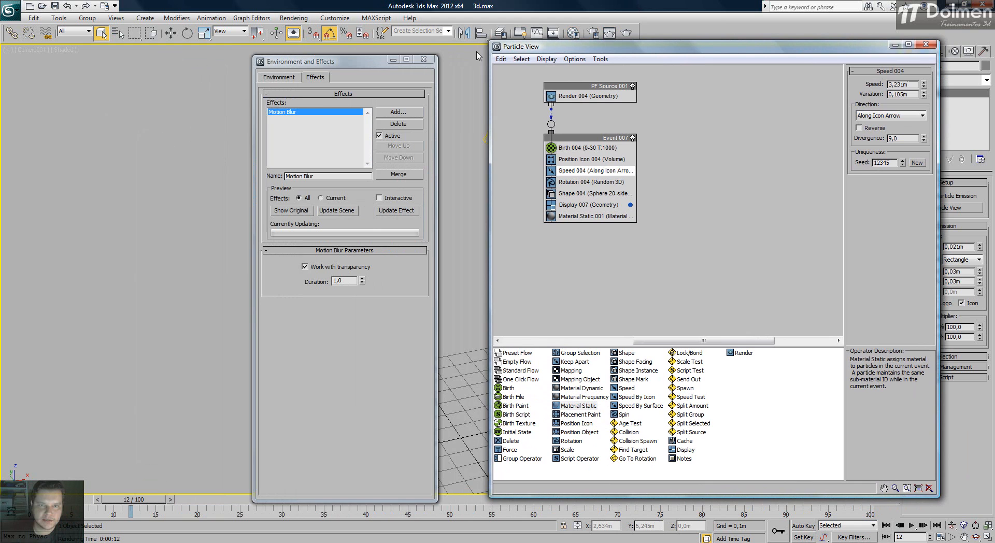
{"action": "left_click", "coordinate": [424, 61]}
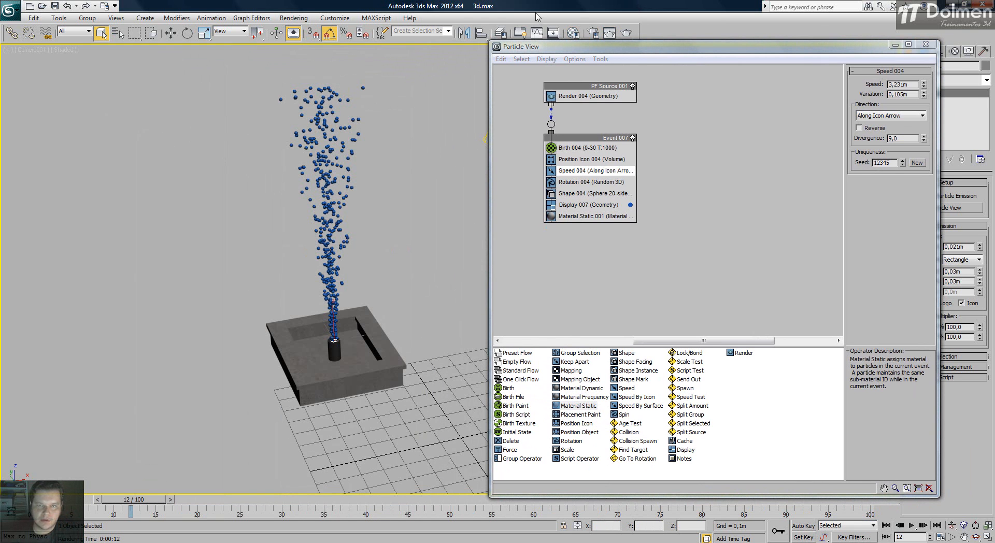
{"action": "left_click", "coordinate": [294, 17]}
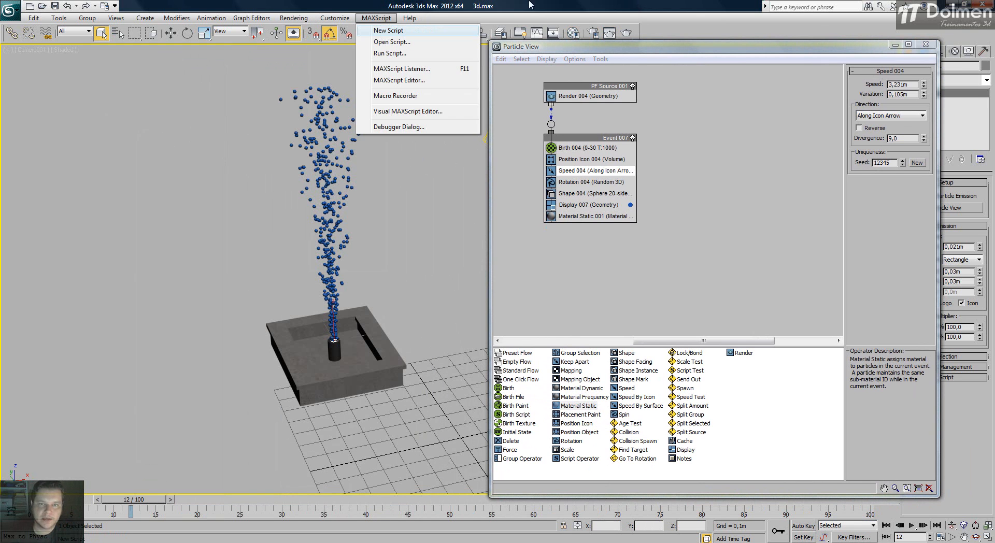
Set the Speed 004 operator's speed to 3,684m, its variation to 0,059m and its divergence to 14.
{"action": "left_click", "coordinate": [447, 5]}
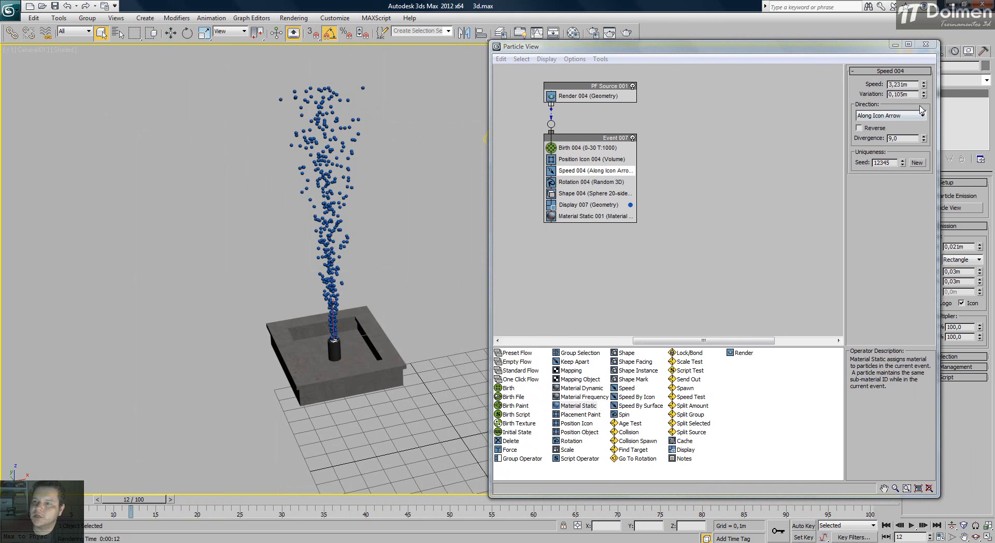
{"action": "left_click_drag", "start_coordinate": [923, 88], "coordinate": [924, 137]}
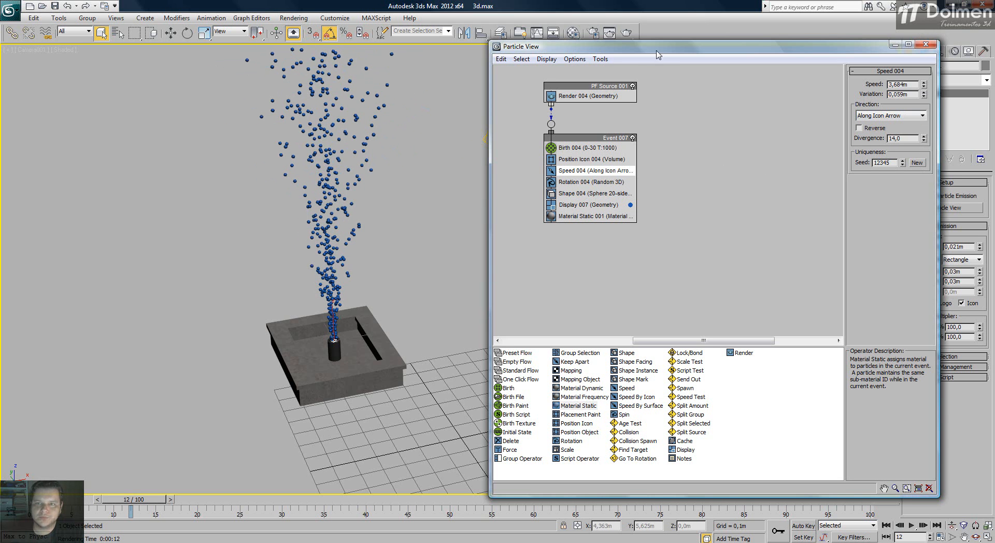
Show the Motion Blur effect's parameters and render the camera view with the new Speed 004 values.
{"action": "left_click", "coordinate": [293, 18]}
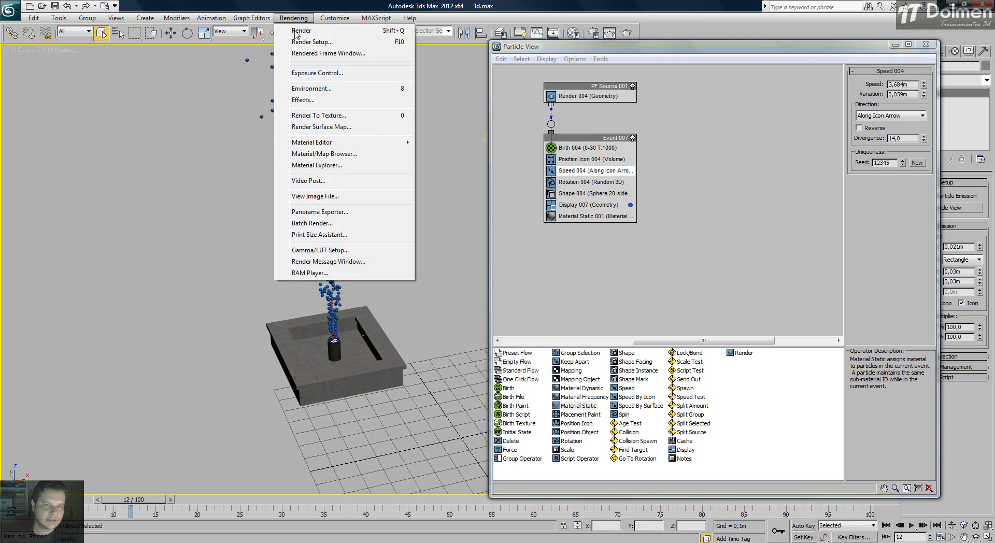
{"action": "left_click", "coordinate": [330, 102]}
{"action": "left_click", "coordinate": [294, 113]}
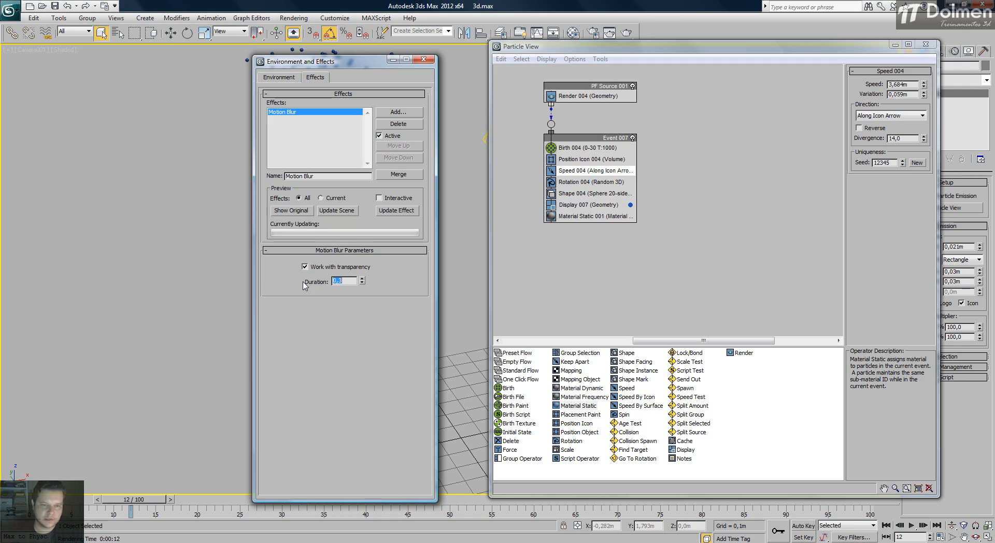
{"action": "left_click", "coordinate": [610, 32]}
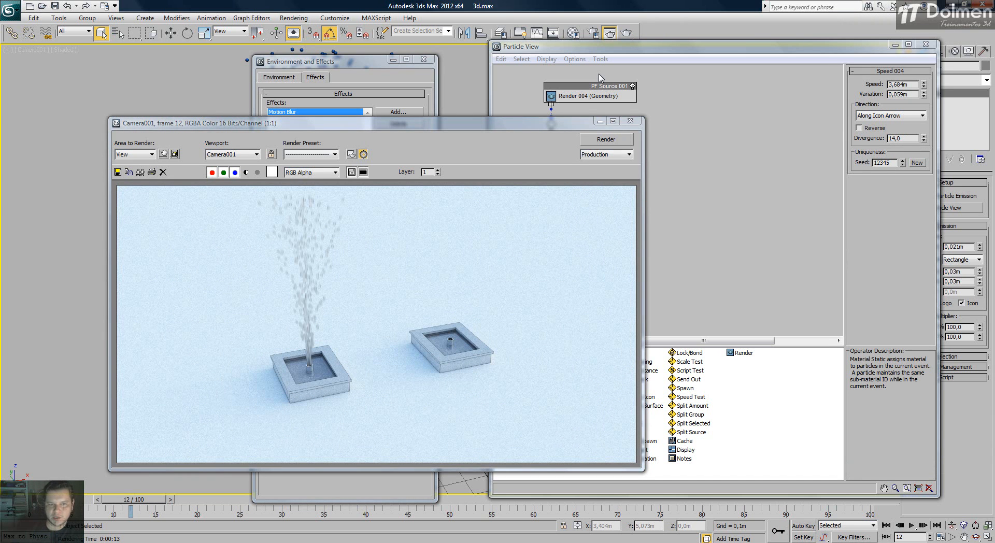
Set the Motion Blur effect's duration to 1 and render the camera view again.
{"action": "left_click", "coordinate": [371, 65]}
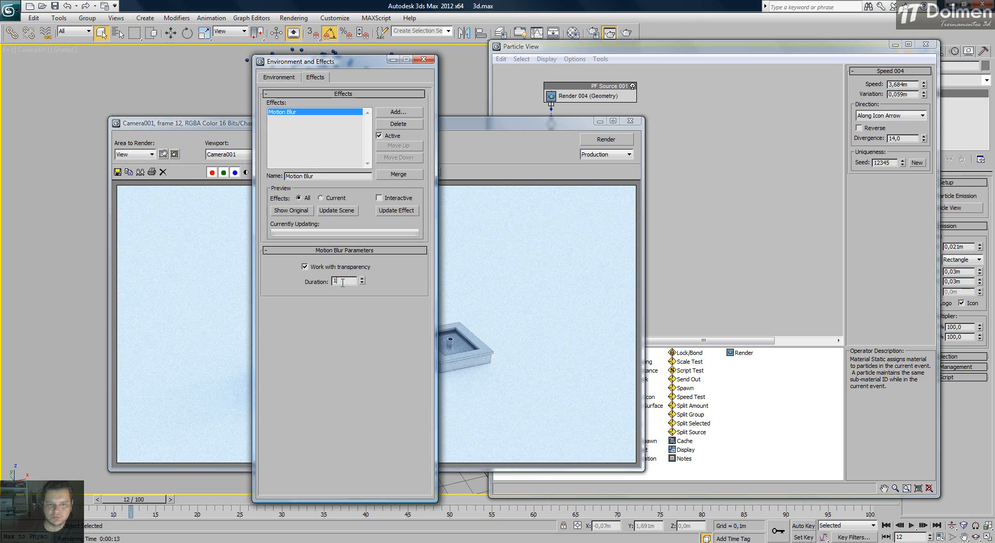
{"action": "left_click", "coordinate": [613, 139]}
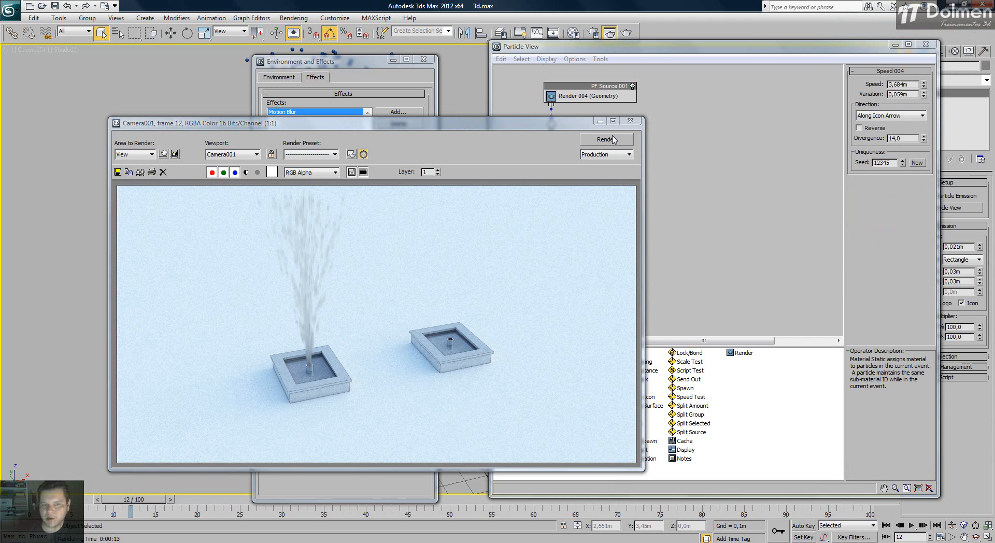
Close the Environment and Effects, render and Particle View windows to clear both fountains.
{"action": "left_click", "coordinate": [378, 79]}
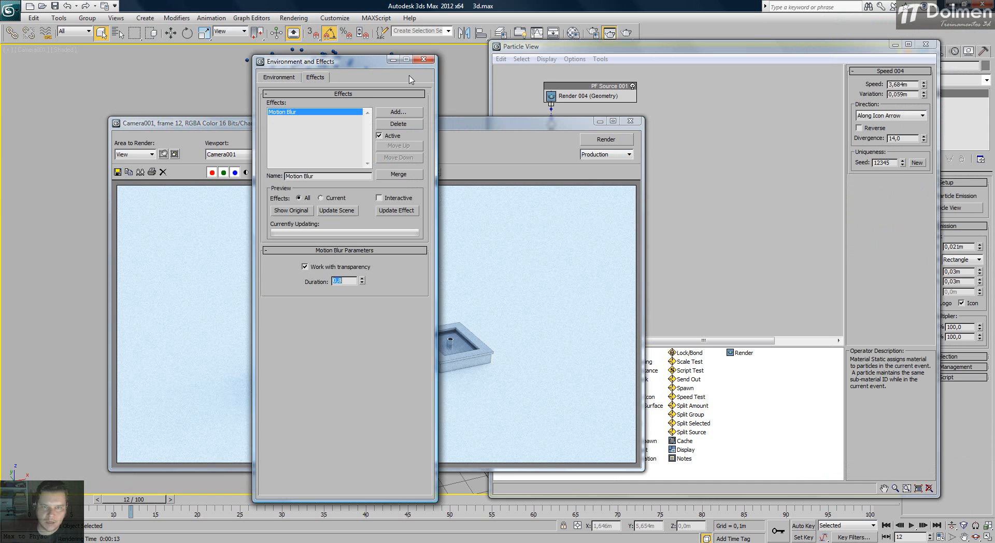
{"action": "left_click", "coordinate": [423, 59]}
{"action": "left_click", "coordinate": [631, 121]}
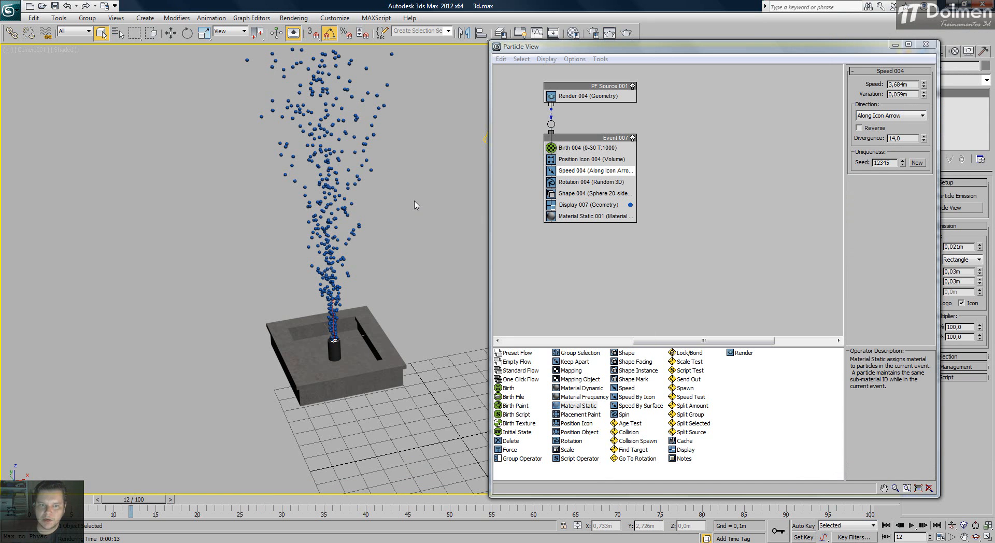
{"action": "left_click_drag", "start_coordinate": [749, 46], "coordinate": [954, 93]}
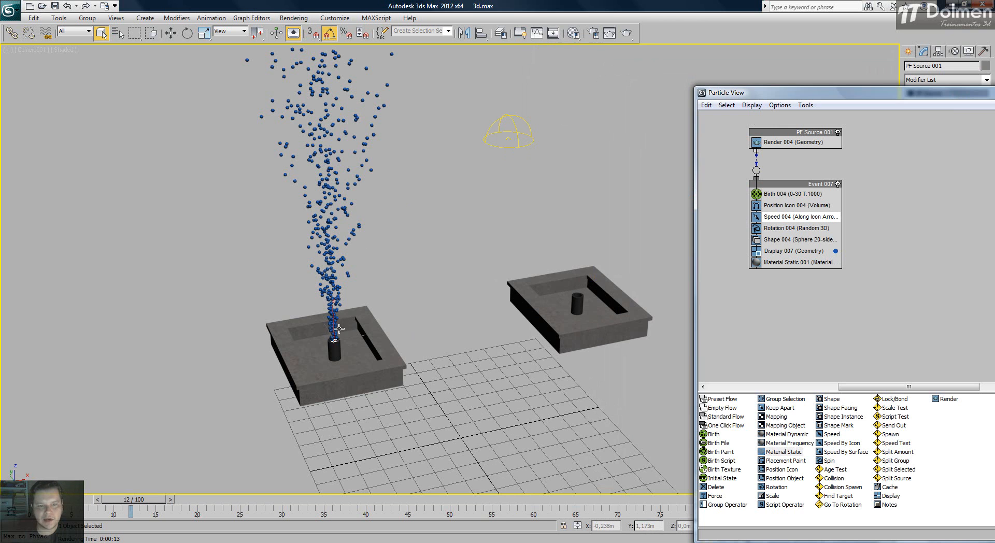
{"action": "left_click", "coordinate": [706, 105]}
{"action": "left_click", "coordinate": [706, 105]}
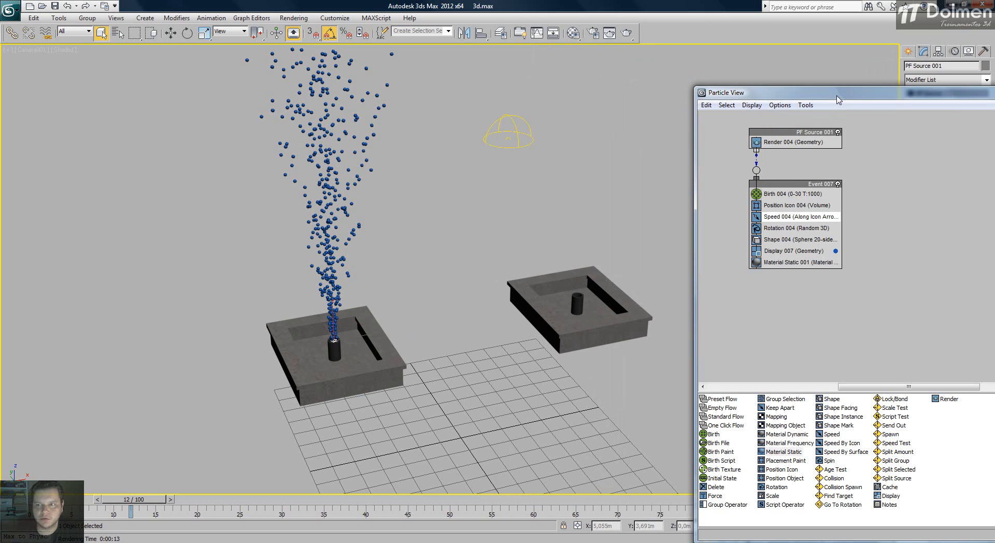
{"action": "left_click_drag", "start_coordinate": [840, 95], "coordinate": [266, 139]}
{"action": "left_click", "coordinate": [467, 144]}
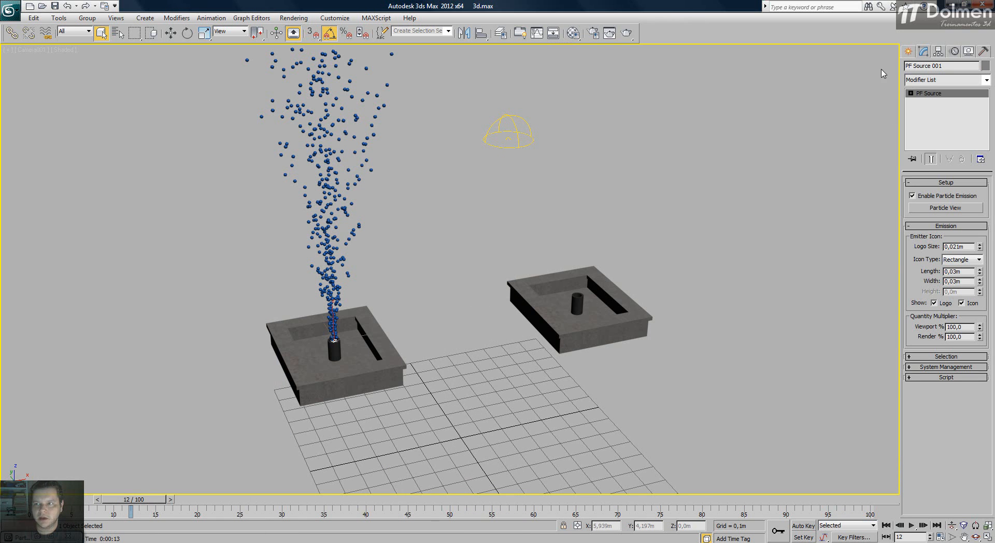
Create a PF Source about 0,032m long and 0,03m wide inside the second fountain's nozzle in the Top view.
{"action": "left_click", "coordinate": [908, 51]}
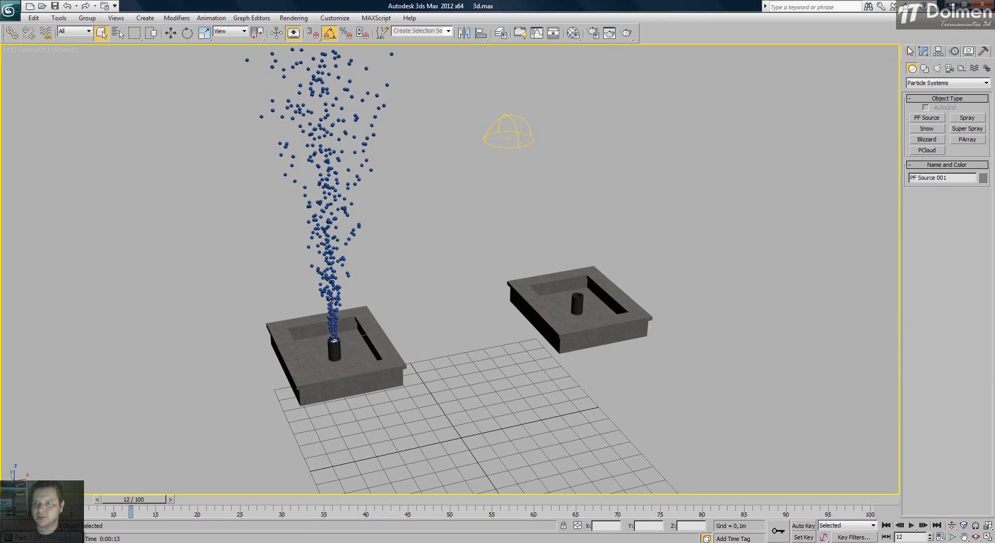
{"action": "left_click", "coordinate": [926, 118]}
{"action": "left_click", "coordinate": [987, 537]}
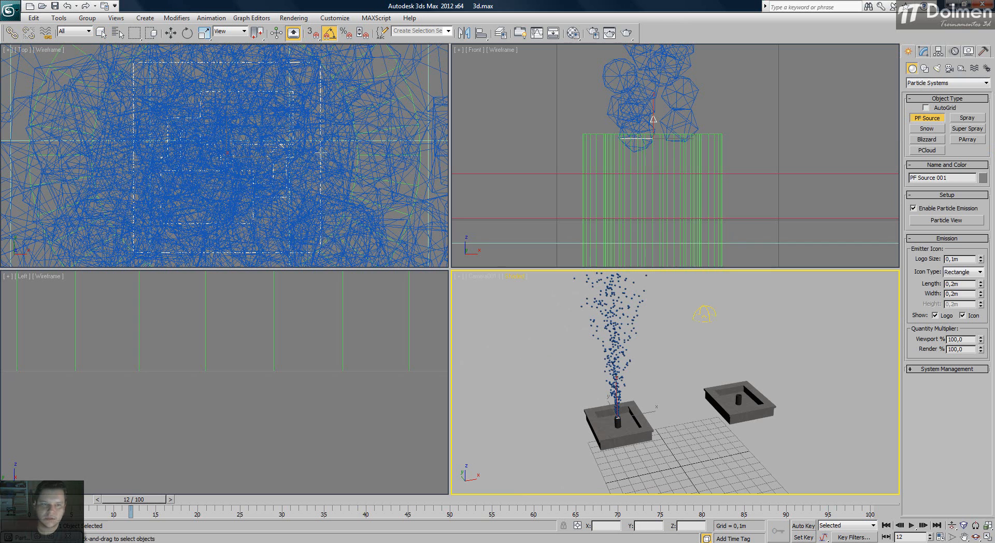
{"action": "right_click", "coordinate": [174, 150]}
{"action": "middle_click_drag", "start_coordinate": [369, 154], "coordinate": [202, 155]}
{"action": "scroll", "coordinate": [284, 140], "scroll_direction": "up", "scroll_amount": 8}
{"action": "left_click_drag", "start_coordinate": [236, 140], "coordinate": [304, 213]}
{"action": "right_click", "coordinate": [264, 379]}
{"action": "scroll", "coordinate": [264, 378], "scroll_direction": "down", "scroll_amount": 5}
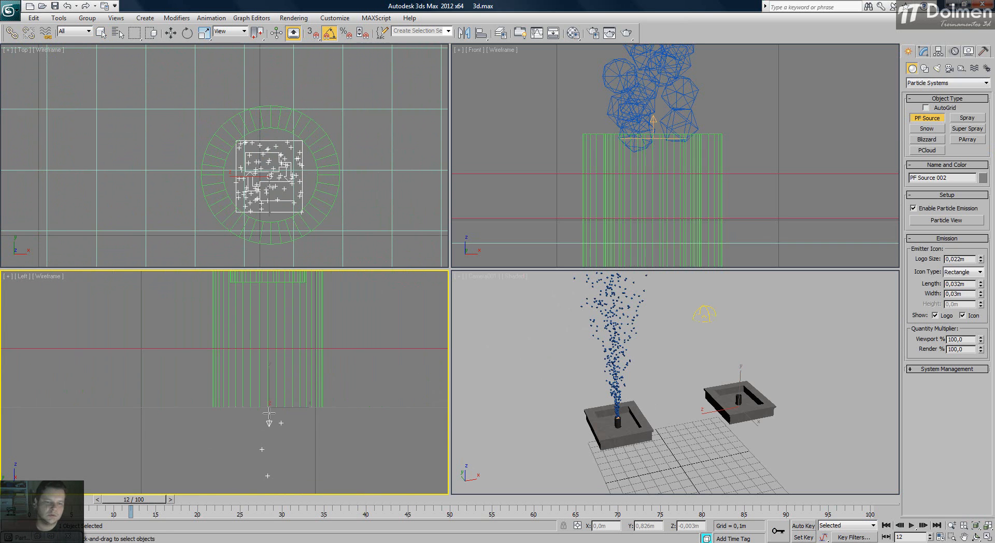
Rotate the new PF Source 180 degrees to emit upward and move it up near the top of the nozzle.
{"action": "key", "text": "e"}
{"action": "left_click_drag", "start_coordinate": [233, 390], "coordinate": [226, 484]}
{"action": "key", "text": "w"}
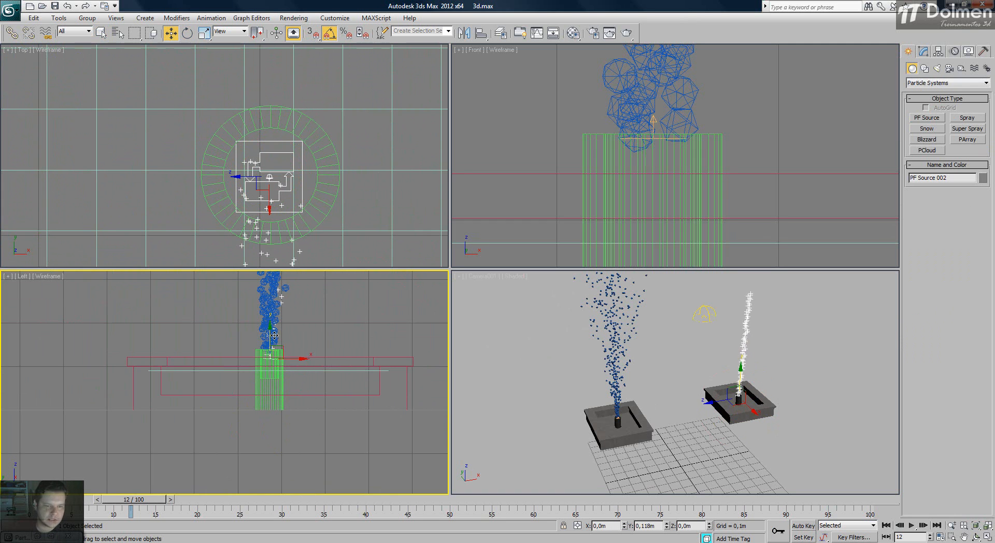
{"action": "scroll", "coordinate": [256, 376], "scroll_direction": "up", "scroll_amount": 8}
{"action": "key", "text": "e"}
{"action": "left_click_drag", "start_coordinate": [250, 361], "coordinate": [249, 369]}
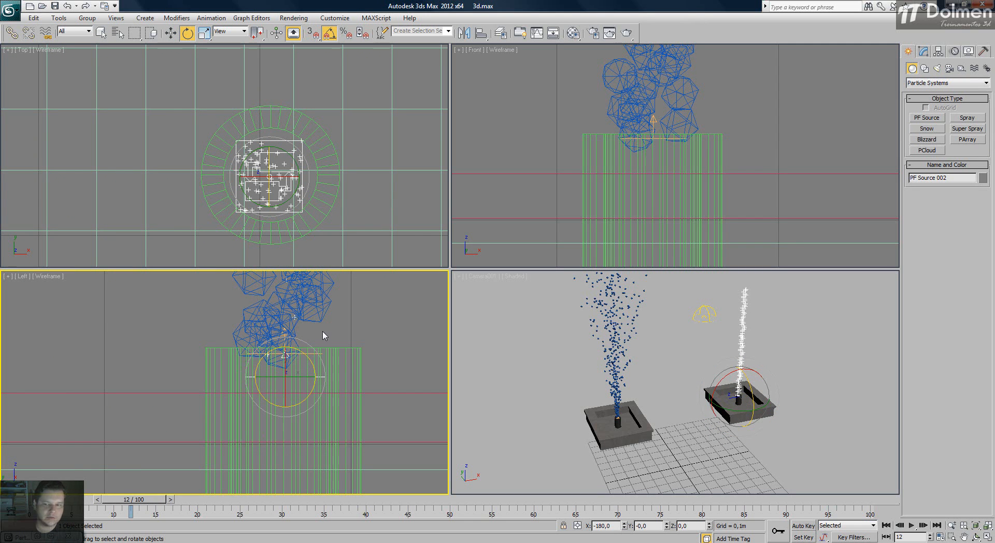
Check the second emitter's alignment in the Front view and maximize the camera view.
{"action": "right_click", "coordinate": [709, 148]}
{"action": "key", "text": "z"}
{"action": "scroll", "coordinate": [702, 160], "scroll_direction": "down", "scroll_amount": 2}
{"action": "middle_click_drag", "start_coordinate": [670, 202], "coordinate": [674, 162]}
{"action": "scroll", "coordinate": [673, 166], "scroll_direction": "up", "scroll_amount": 2}
{"action": "mouse_move", "coordinate": [662, 172]}
{"action": "left_mouse_down"}
{"action": "mouse_move", "coordinate": [654, 186]}
{"action": "mouse_move", "coordinate": [689, 138]}
{"action": "mouse_move", "coordinate": [669, 193]}
{"action": "mouse_move", "coordinate": [673, 171]}
{"action": "left_mouse_up"}
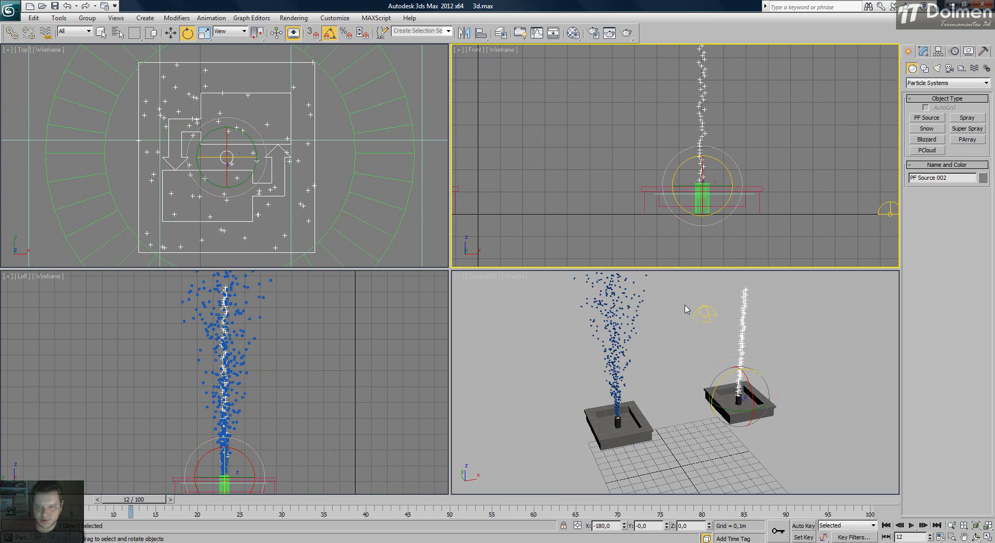
{"action": "right_click", "coordinate": [717, 359]}
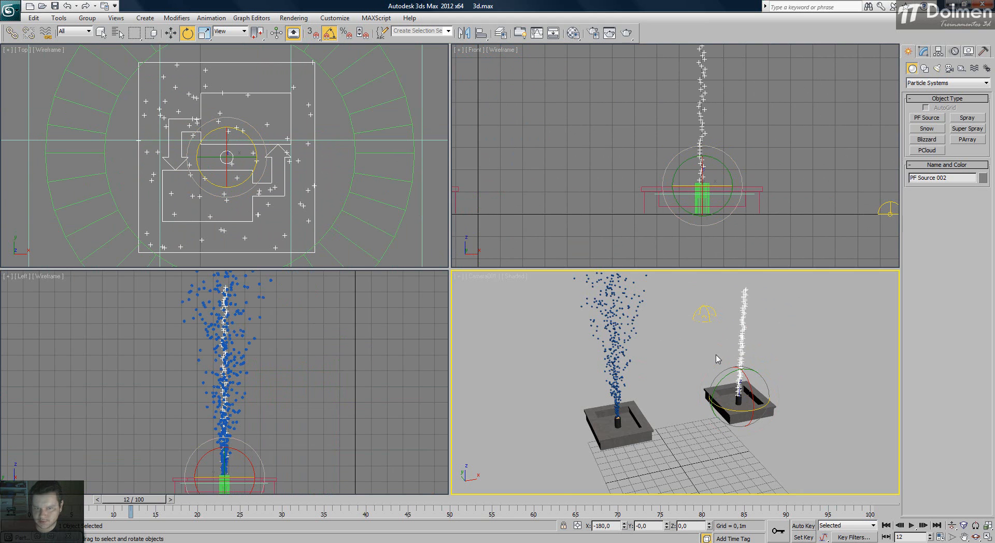
{"action": "left_click", "coordinate": [987, 538]}
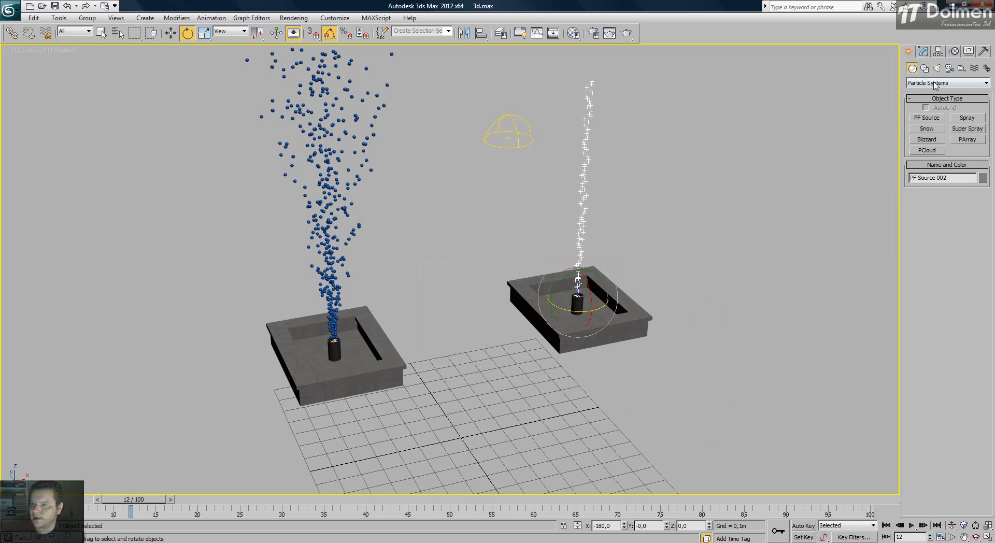
Open Particle View for PF Source 002 and move it up, clear of the second fountain.
{"action": "left_click", "coordinate": [925, 51]}
{"action": "left_click", "coordinate": [949, 208]}
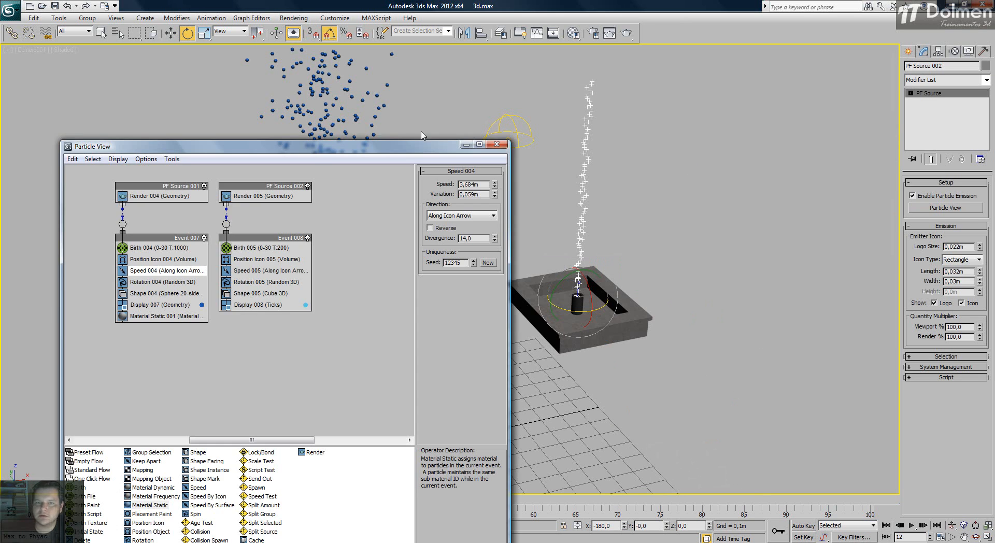
{"action": "left_click_drag", "start_coordinate": [353, 146], "coordinate": [341, 54]}
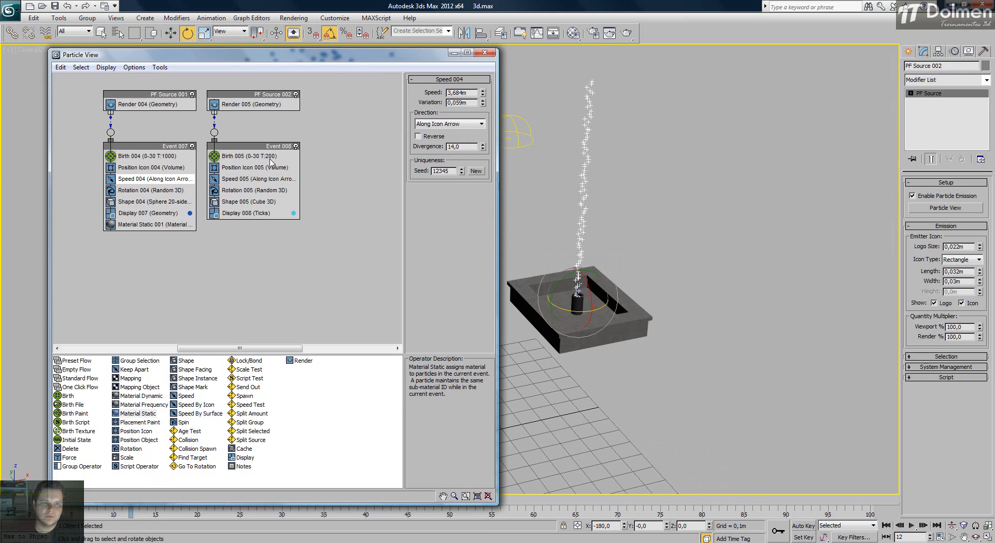
Set the Position Icon 005 operator's emission location to Pivot.
{"action": "left_click", "coordinate": [252, 167]}
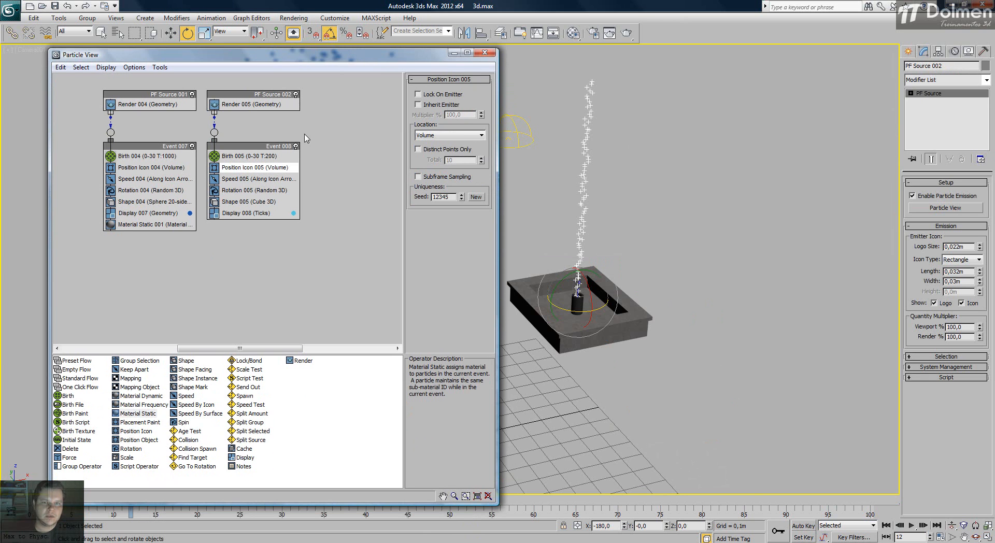
{"action": "left_click", "coordinate": [464, 135]}
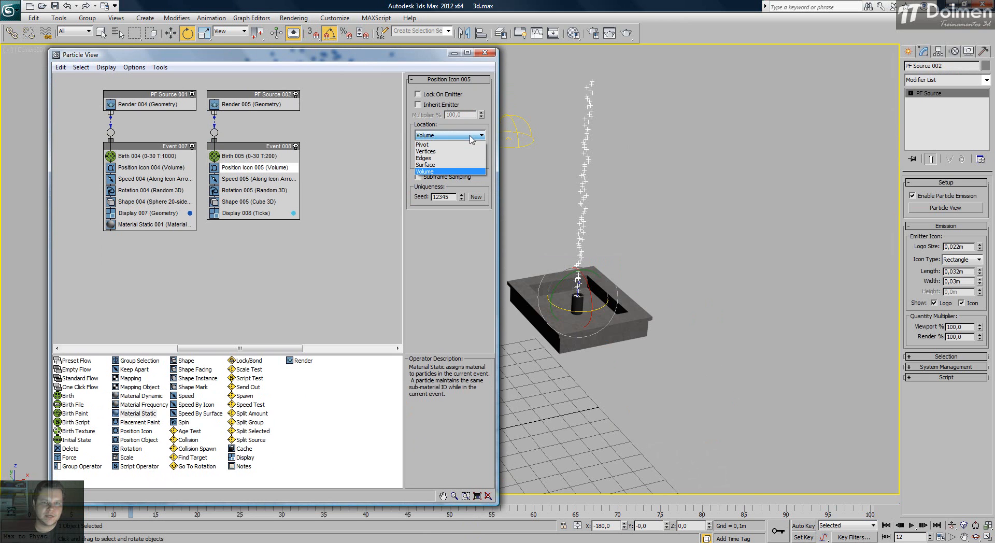
{"action": "left_click", "coordinate": [432, 146]}
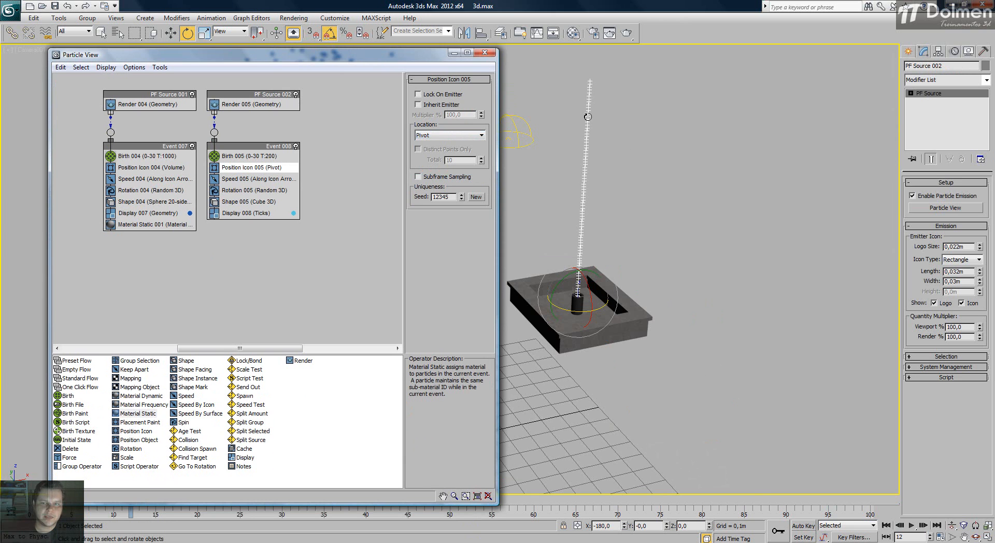
Set the Birth 005 amount to 500 and the Speed 005 speed to 3,12m with a variation of 0,004m.
{"action": "left_click", "coordinate": [249, 156]}
{"action": "double_click", "coordinate": [463, 118]}
{"action": "type", "text": "500"}
{"action": "key", "text": "Return"}
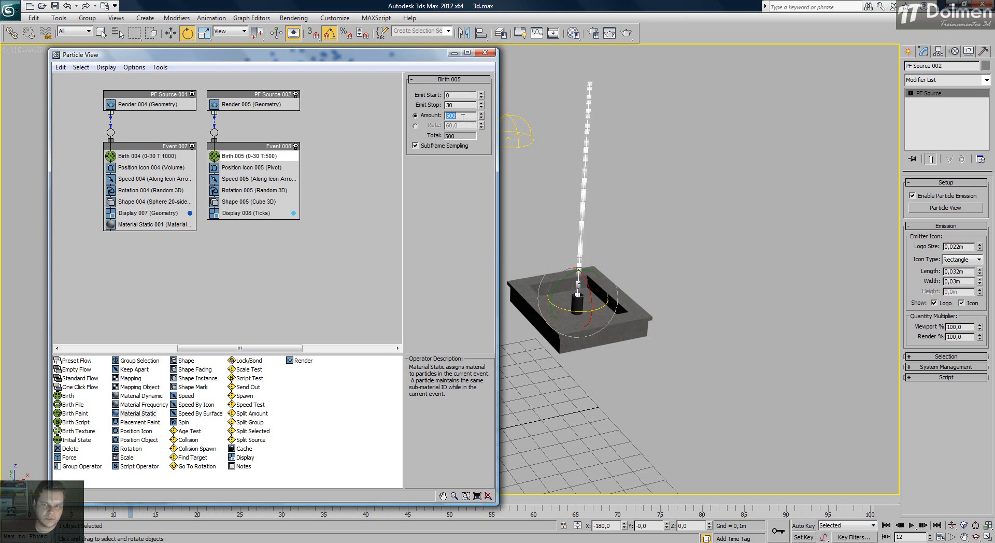
{"action": "left_click", "coordinate": [249, 179]}
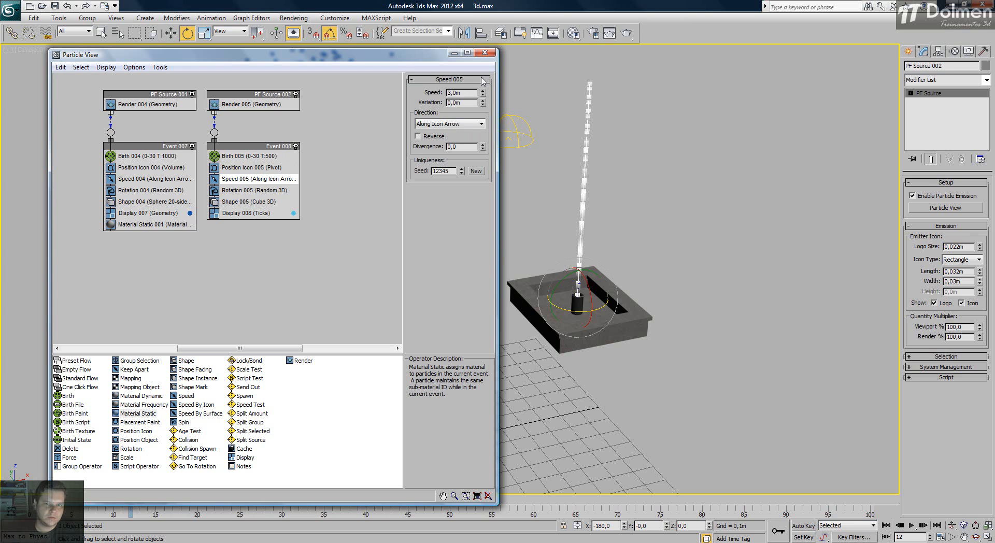
{"action": "left_click_drag", "start_coordinate": [483, 93], "coordinate": [485, 91]}
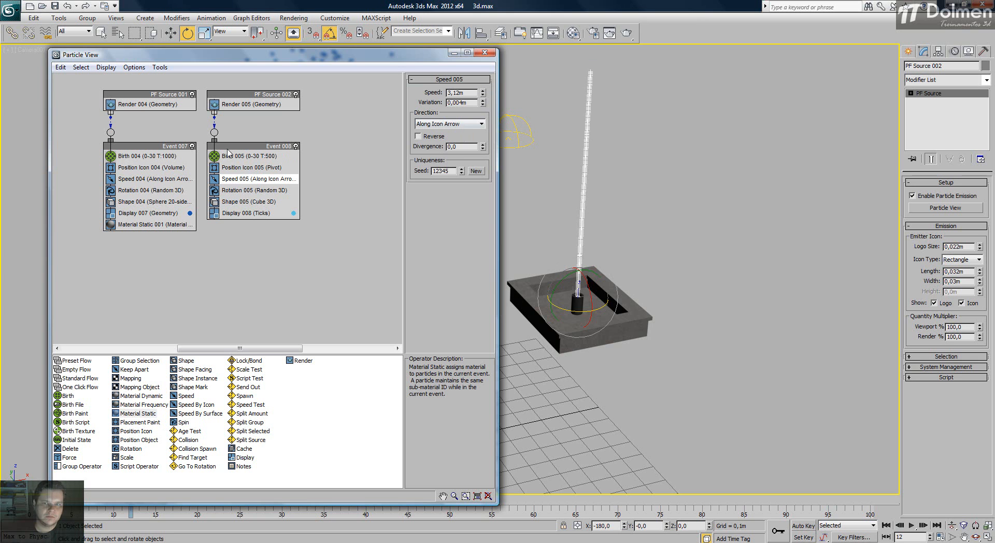
Set the Display 008 operator's type to Geometry.
{"action": "left_click", "coordinate": [254, 202]}
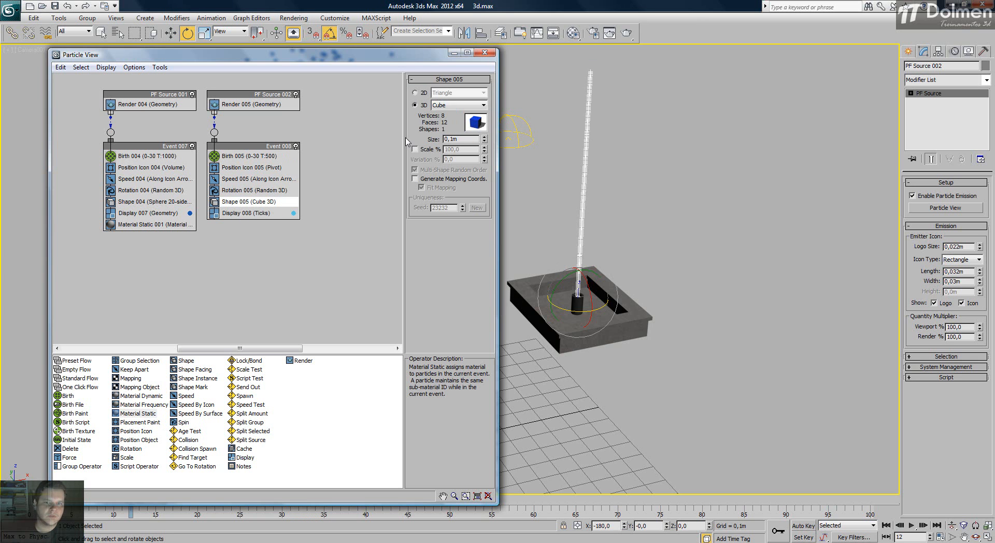
{"action": "left_click", "coordinate": [262, 214]}
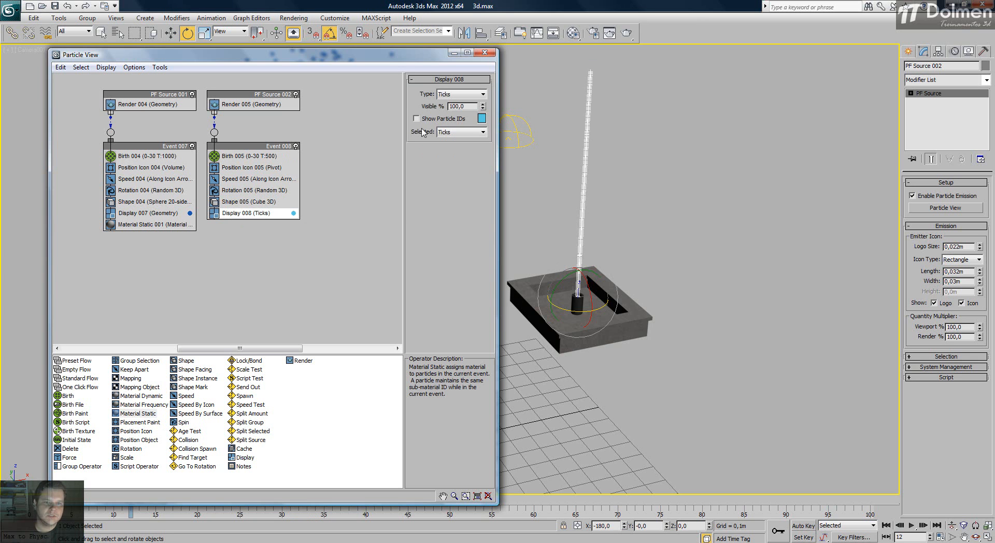
{"action": "left_click", "coordinate": [458, 95]}
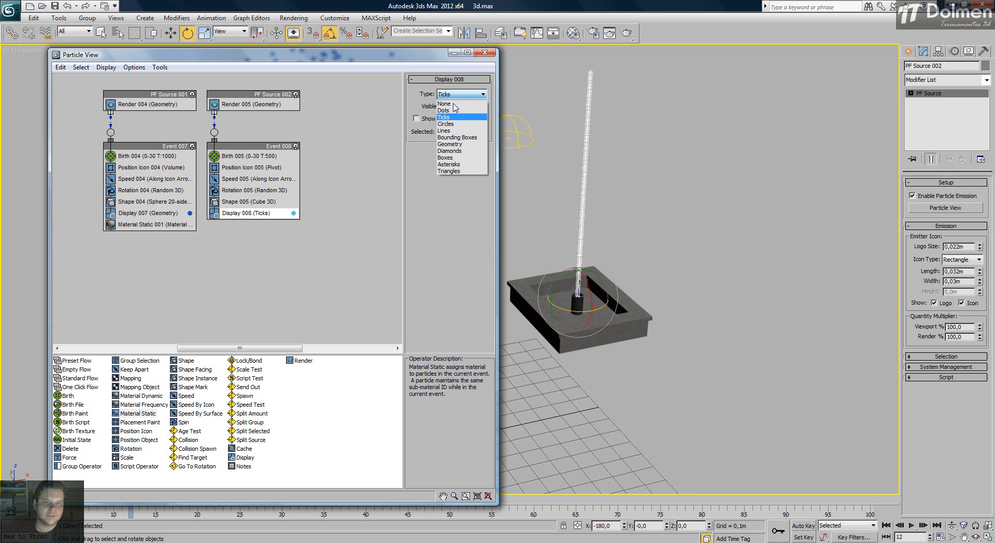
{"action": "left_click", "coordinate": [454, 144]}
Change the Shape 005 operator's 3D shape to Sphere 20-sides with a size of 0,039m.
{"action": "left_click", "coordinate": [248, 202]}
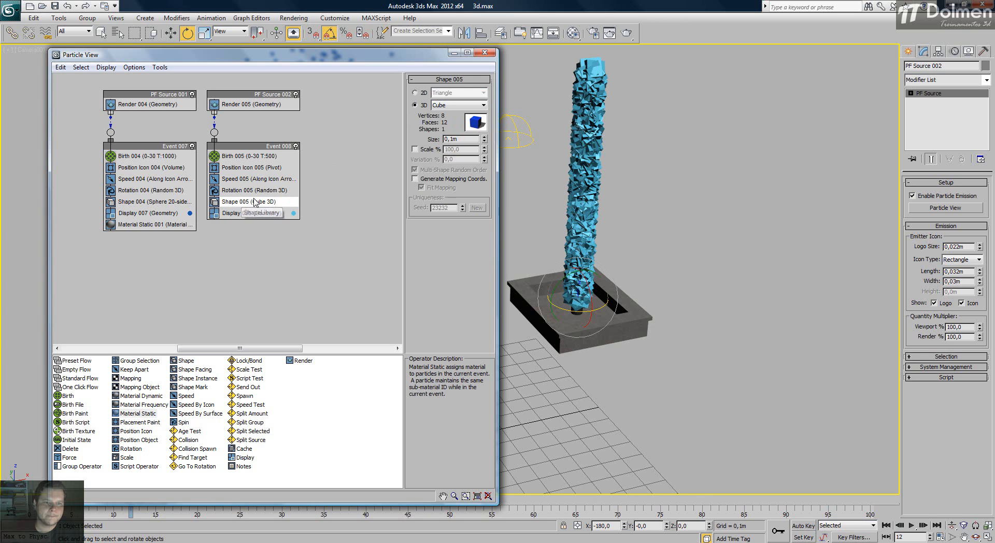
{"action": "left_click", "coordinate": [458, 105]}
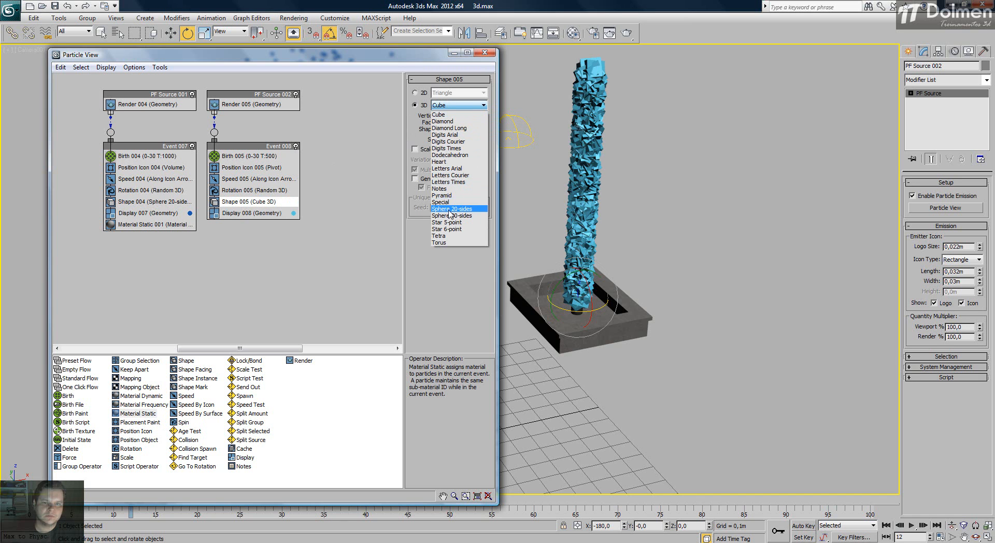
{"action": "left_click", "coordinate": [443, 209]}
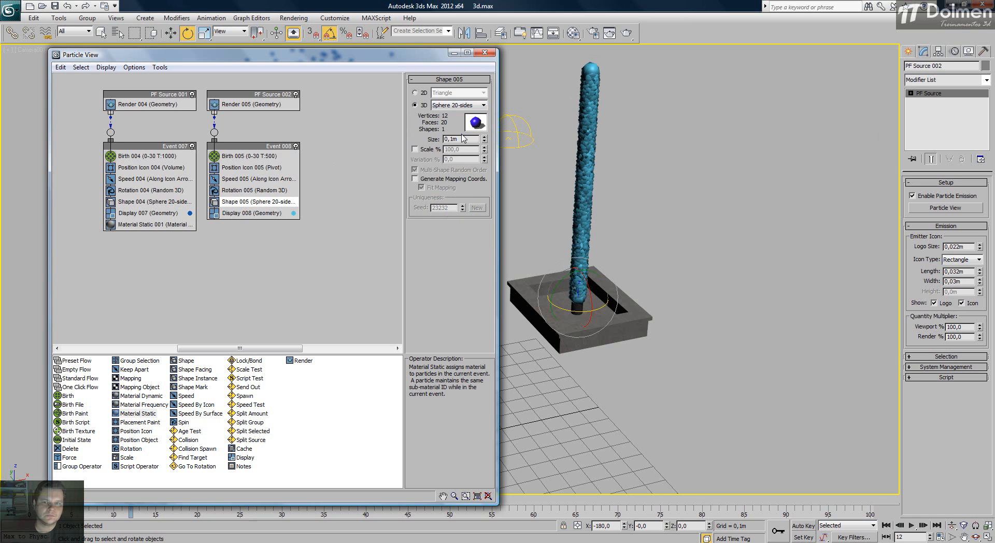
{"action": "left_click_drag", "start_coordinate": [484, 140], "coordinate": [489, 171]}
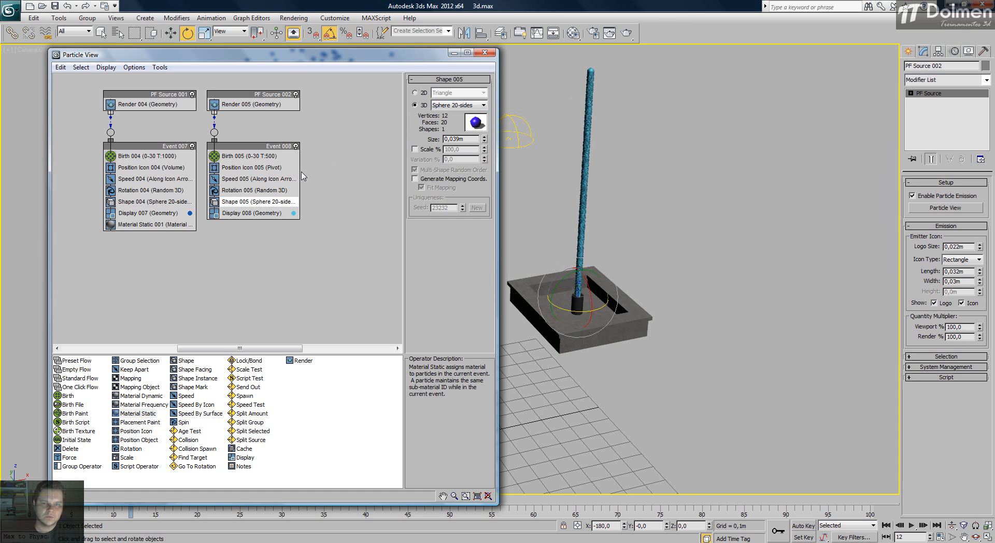
Set the Birth 005 operator's amount to 255 and add a Material Static operator at the end of Event 008.
{"action": "left_click", "coordinate": [252, 156]}
{"action": "left_click_drag", "start_coordinate": [481, 131], "coordinate": [486, 243]}
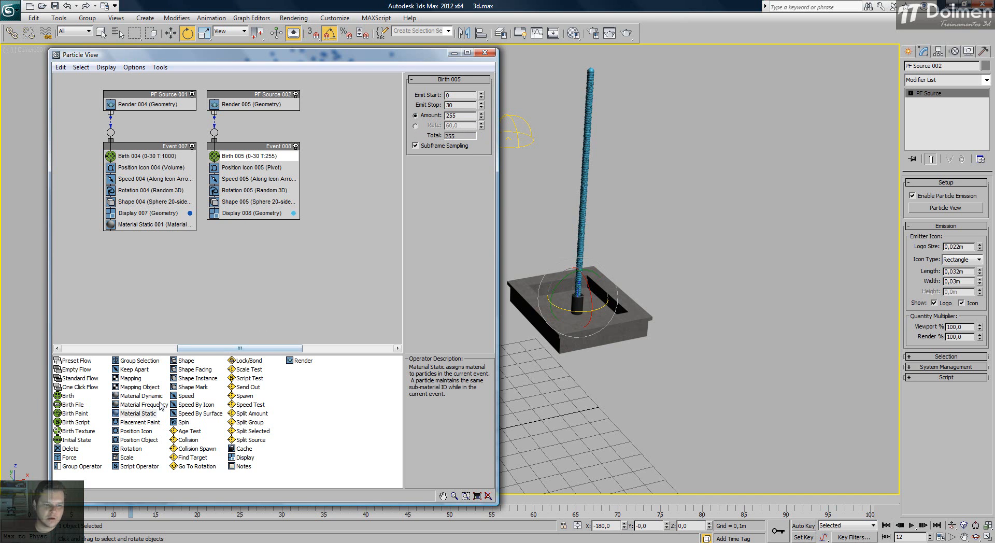
{"action": "left_click_drag", "start_coordinate": [129, 417], "coordinate": [239, 221]}
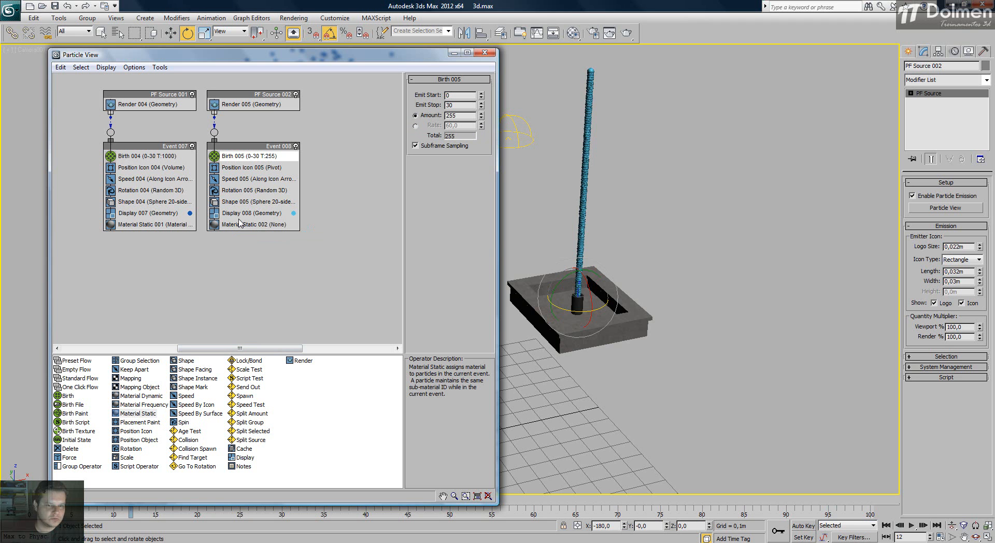
Assign Material #8 to the Material Static 002 operator as an instance and render the camera view.
{"action": "left_click", "coordinate": [573, 33]}
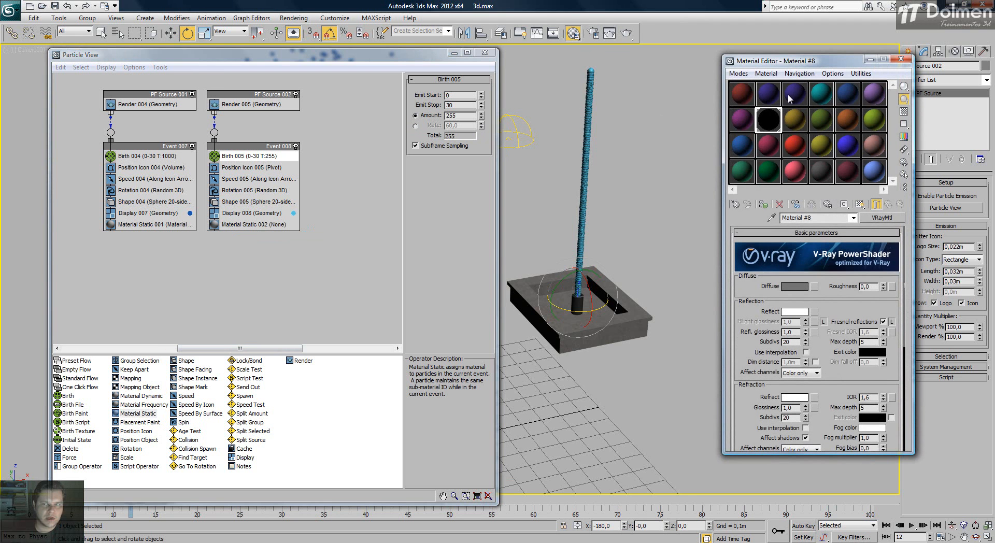
{"action": "left_click", "coordinate": [257, 225]}
{"action": "left_click_drag", "start_coordinate": [769, 120], "coordinate": [476, 75]}
{"action": "left_click_drag", "start_coordinate": [450, 108], "coordinate": [449, 106]}
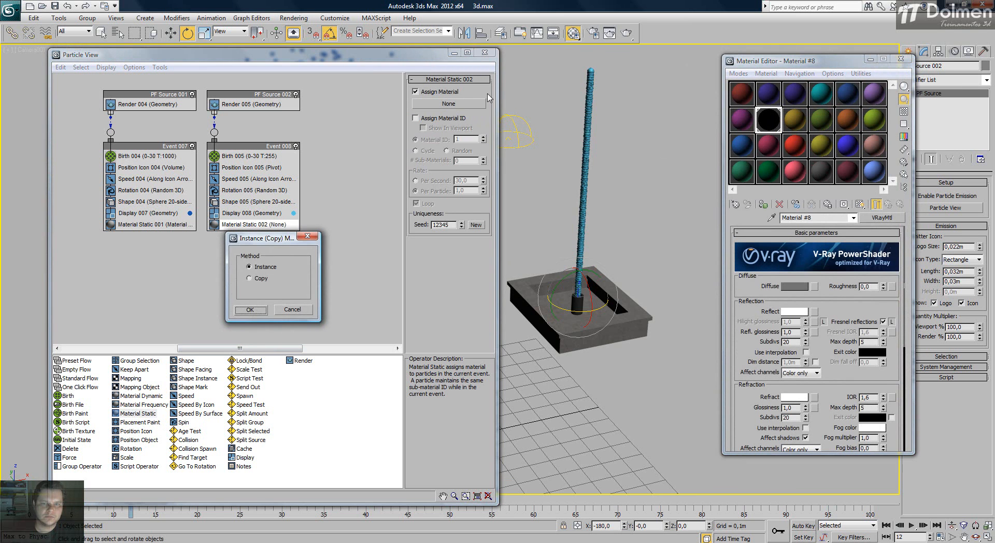
{"action": "left_click", "coordinate": [242, 311]}
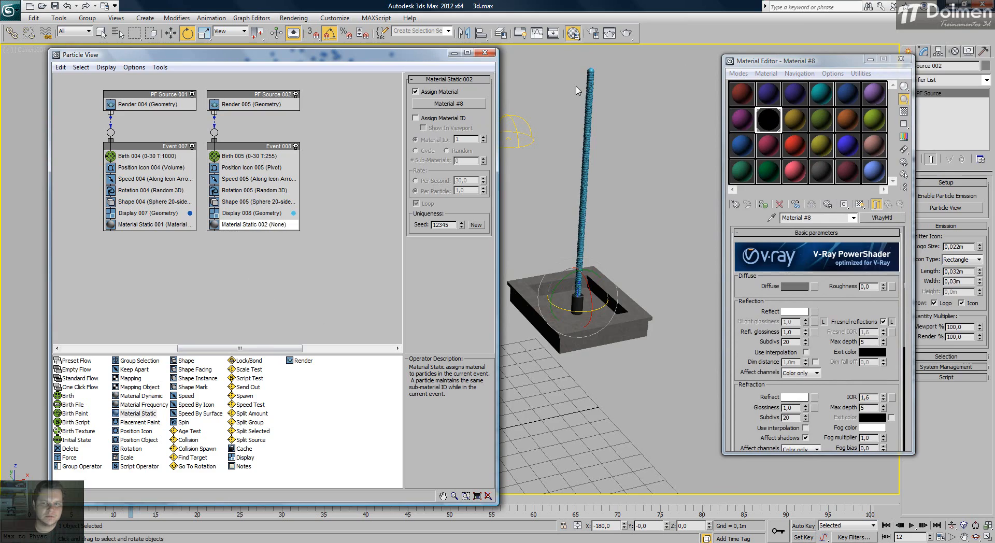
{"action": "left_click", "coordinate": [626, 33]}
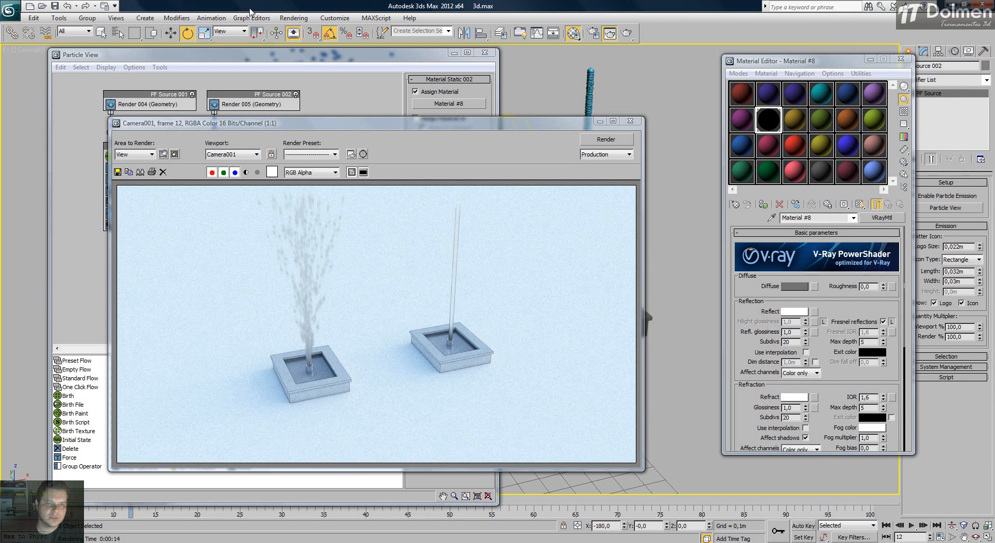
Deactivate the VRayToon atmosphere effect in the environment settings and render the camera view again.
{"action": "left_click", "coordinate": [293, 17]}
{"action": "left_click", "coordinate": [332, 90]}
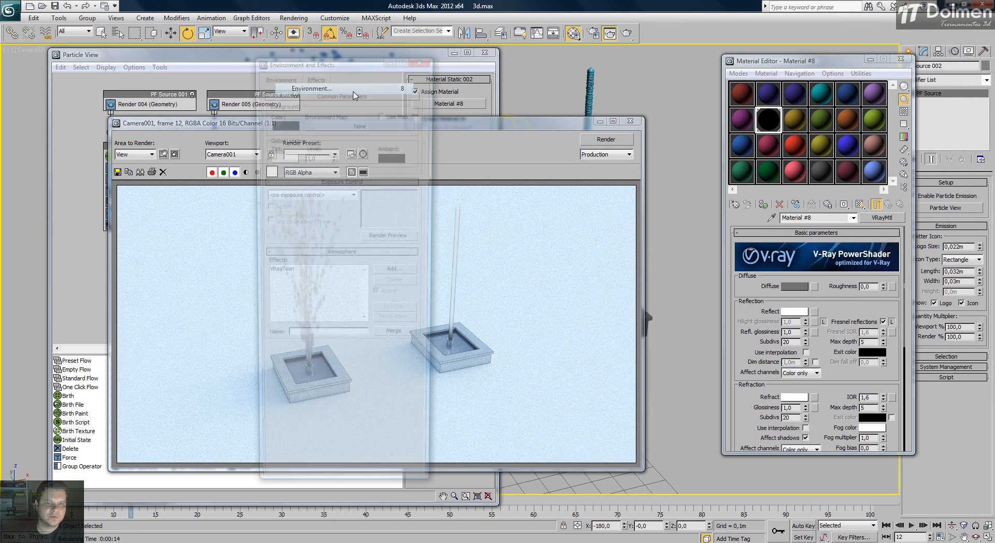
{"action": "left_click", "coordinate": [290, 273]}
{"action": "left_click", "coordinate": [379, 297]}
{"action": "left_click", "coordinate": [596, 141]}
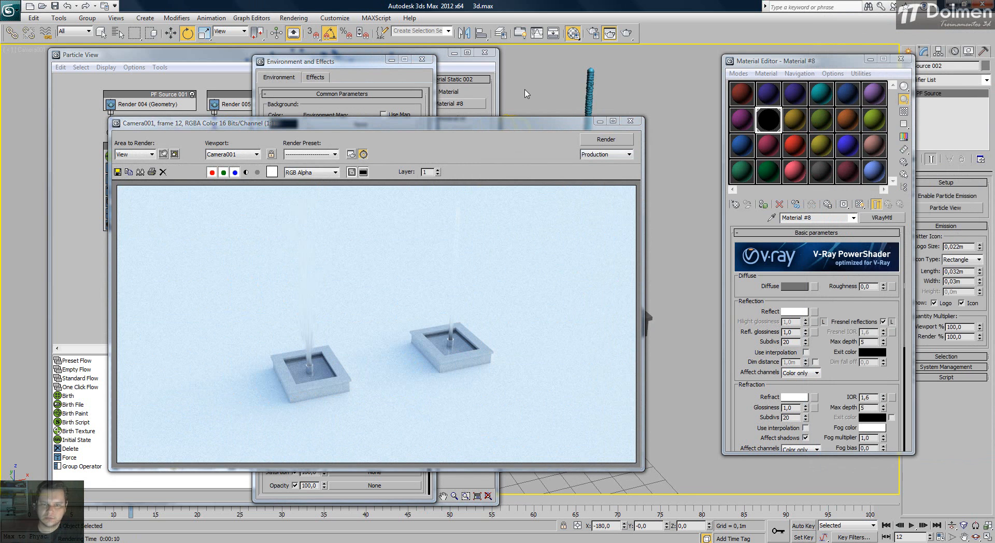
Close the Material Editor, the rendered frame, Particle View and the environment settings to clear the viewport.
{"action": "left_click", "coordinate": [901, 58]}
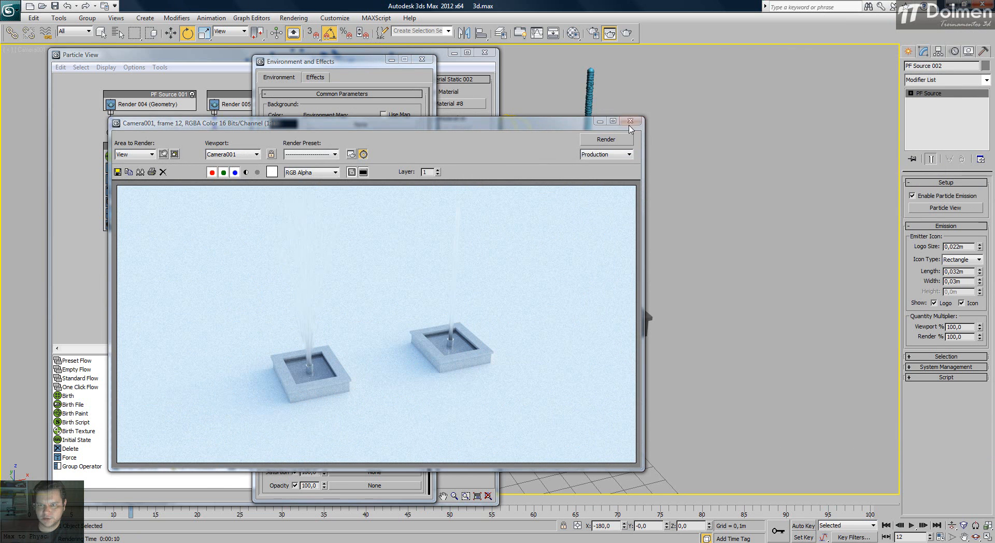
{"action": "left_click", "coordinate": [630, 121]}
{"action": "left_click", "coordinate": [486, 53]}
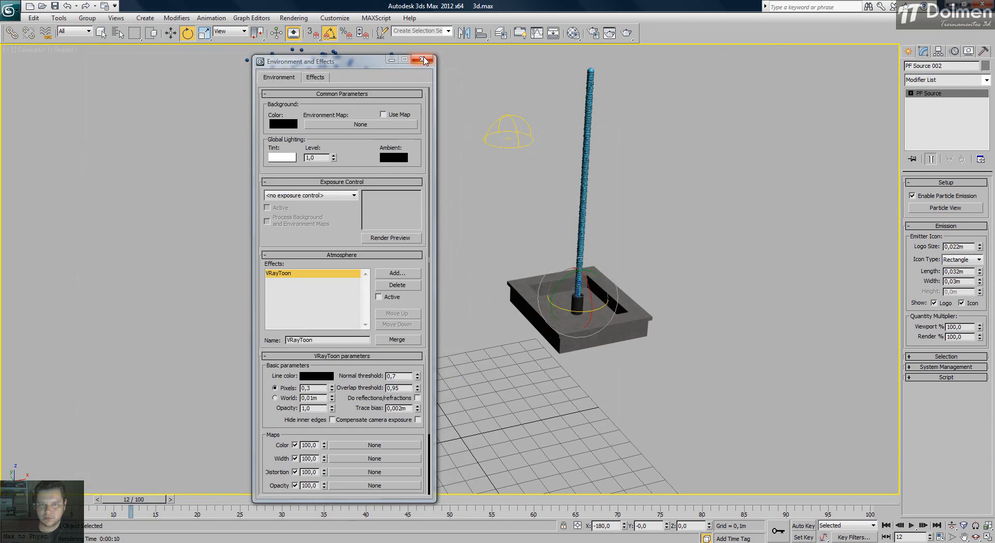
{"action": "left_click", "coordinate": [421, 59]}
Orbit Camera001 down to a near-ground view showing both fountains and their full jets, and test-render it.
{"action": "left_click", "coordinate": [975, 538]}
{"action": "left_click_drag", "start_coordinate": [476, 311], "coordinate": [460, 298]}
{"action": "left_click_drag", "start_coordinate": [457, 351], "coordinate": [447, 196]}
{"action": "key", "text": "ctrl+z"}
{"action": "key", "text": "ctrl+z"}
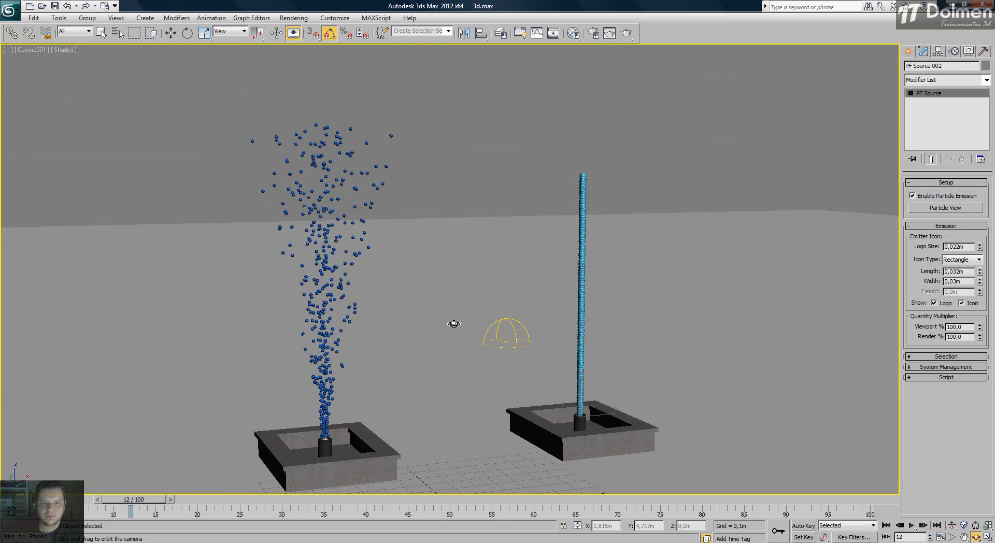
{"action": "left_click_drag", "start_coordinate": [458, 395], "coordinate": [438, 319]}
{"action": "middle_click_drag", "start_coordinate": [437, 319], "coordinate": [433, 309]}
{"action": "key", "text": "e"}
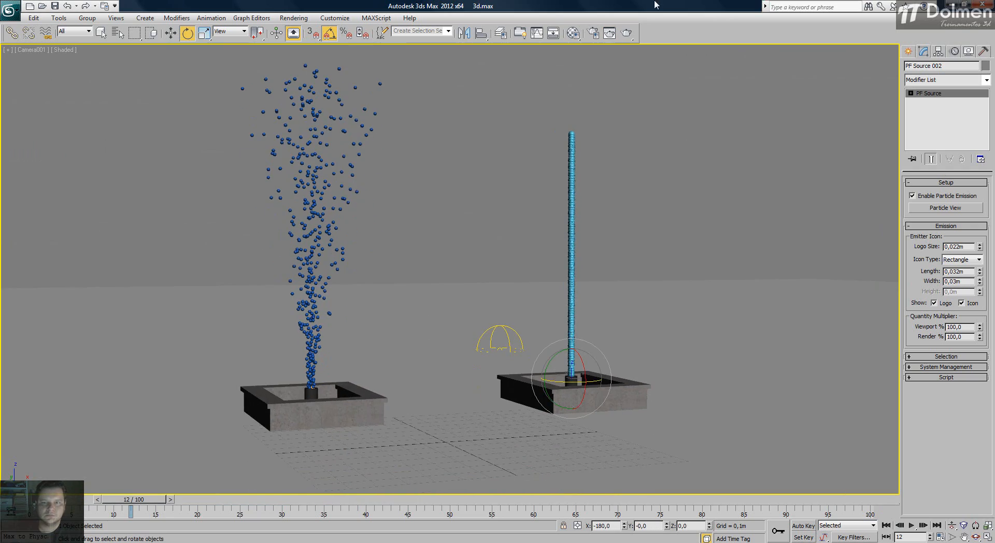
{"action": "left_click", "coordinate": [627, 32]}
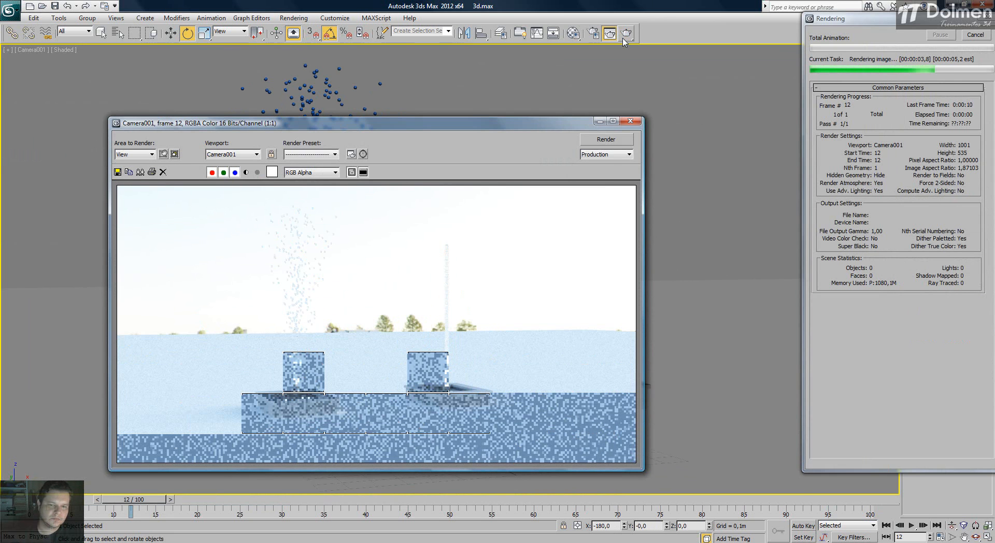
{"action": "left_click", "coordinate": [630, 121]}
Copy the dome light's VRayHDRI texture, Map #2, into a free Material Editor slot as an instance.
{"action": "left_click", "coordinate": [573, 33]}
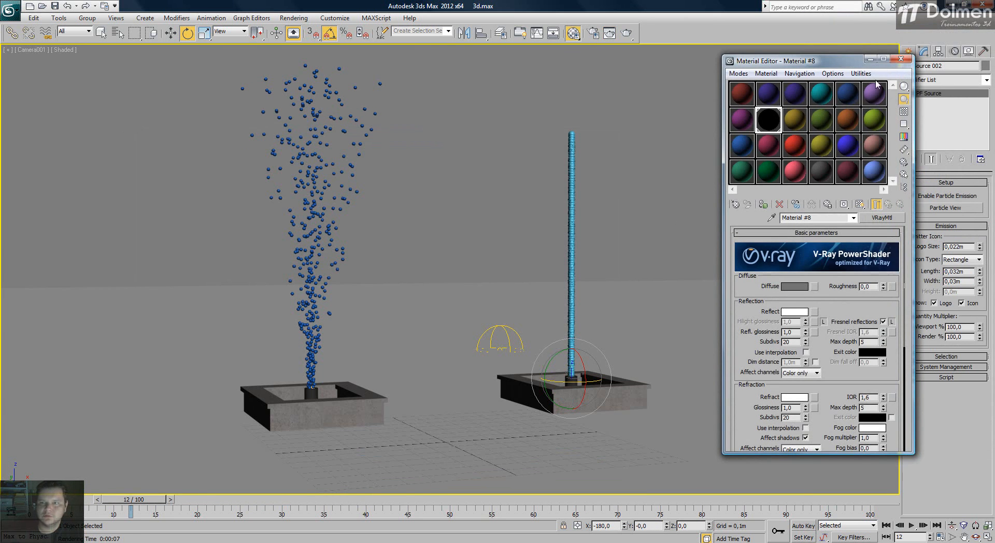
{"action": "left_click_drag", "start_coordinate": [874, 66], "coordinate": [833, 65]}
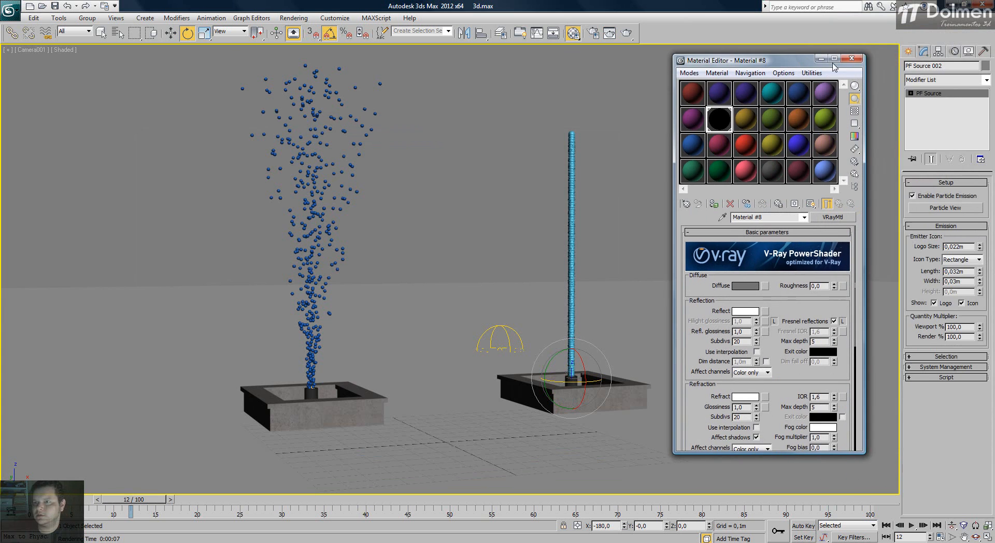
{"action": "left_click", "coordinate": [908, 51]}
{"action": "left_click", "coordinate": [923, 51]}
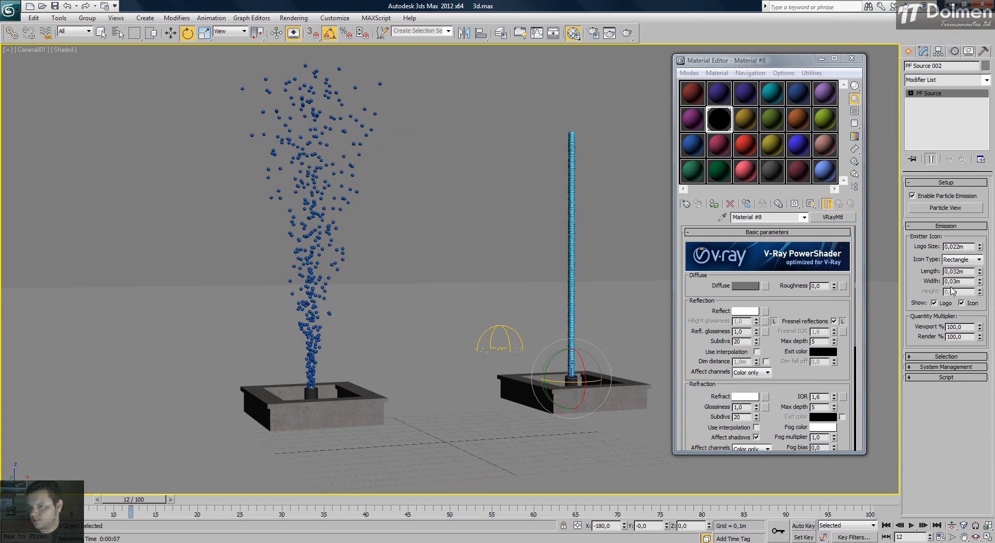
{"action": "left_click", "coordinate": [909, 51]}
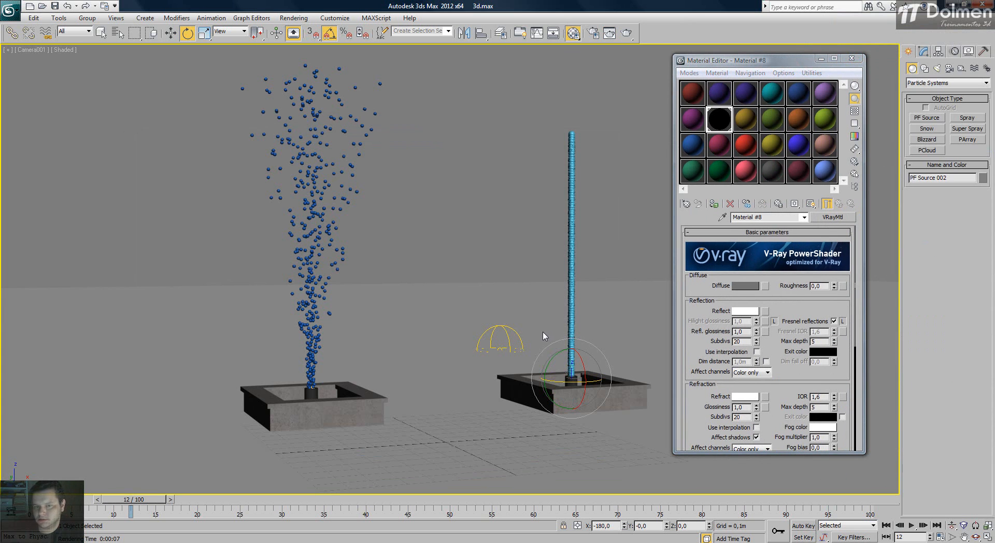
{"action": "left_click", "coordinate": [505, 332]}
{"action": "left_click", "coordinate": [922, 51]}
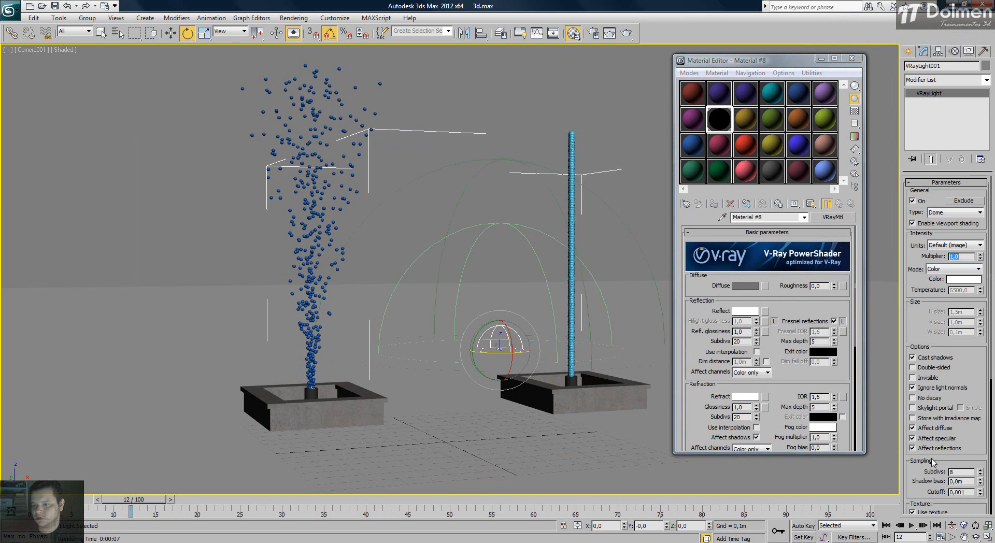
{"action": "scroll", "coordinate": [916, 475], "scroll_direction": "down", "scroll_amount": 5}
{"action": "left_click_drag", "start_coordinate": [937, 443], "coordinate": [775, 129]}
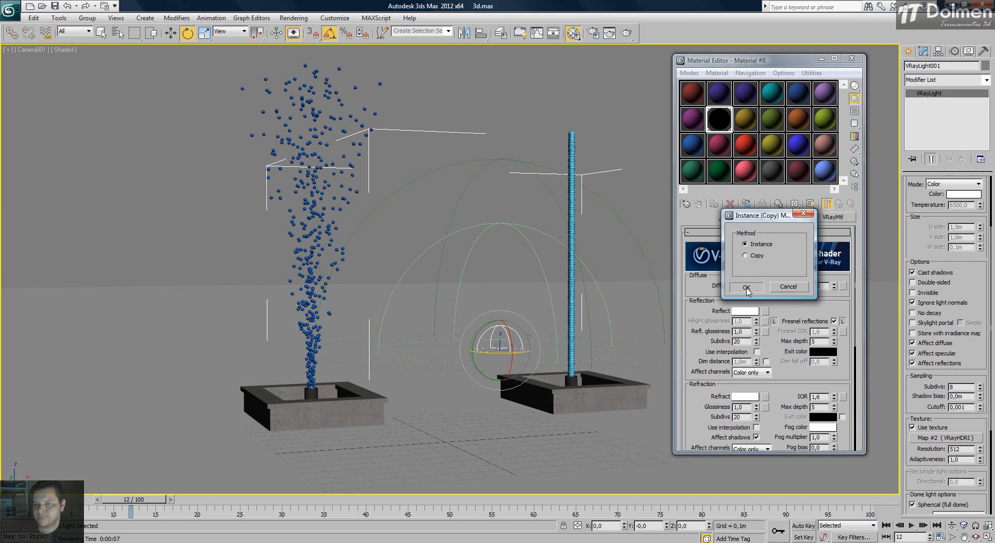
{"action": "left_click", "coordinate": [746, 287]}
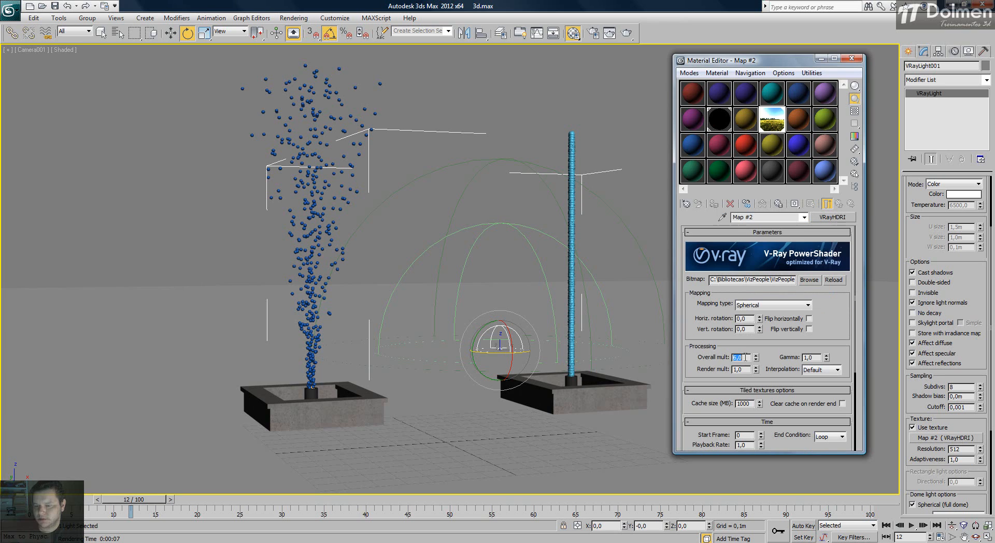
Set the HDRI map's overall multiplier to 3,0 and render the camera view to check the lighting.
{"action": "type", "text": "3"}
{"action": "key", "text": "Return"}
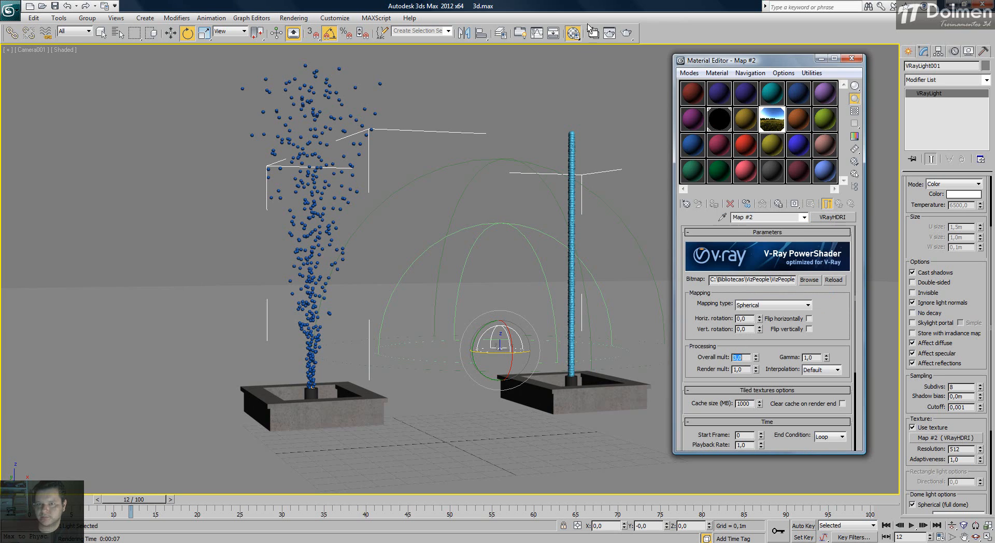
{"action": "left_click", "coordinate": [627, 33]}
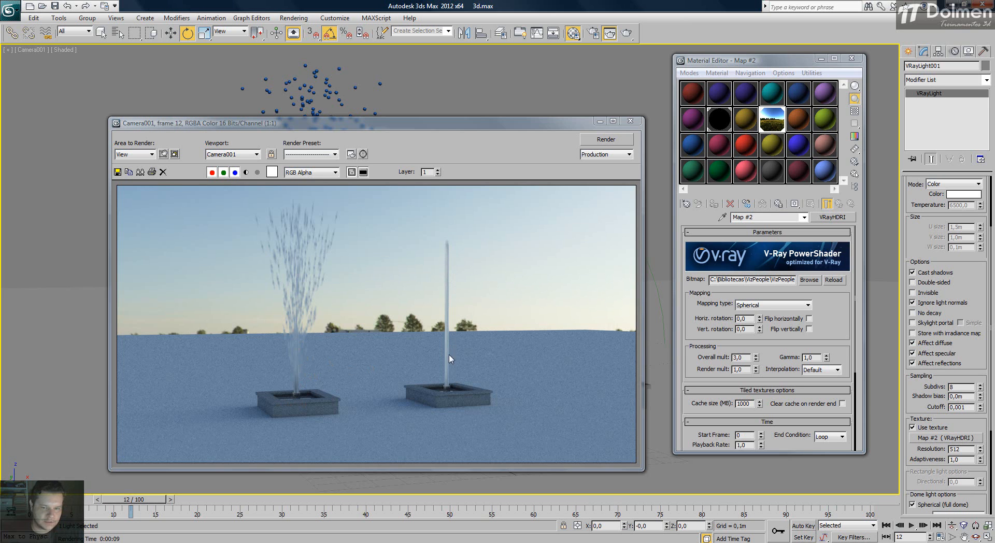
{"action": "left_click", "coordinate": [630, 121]}
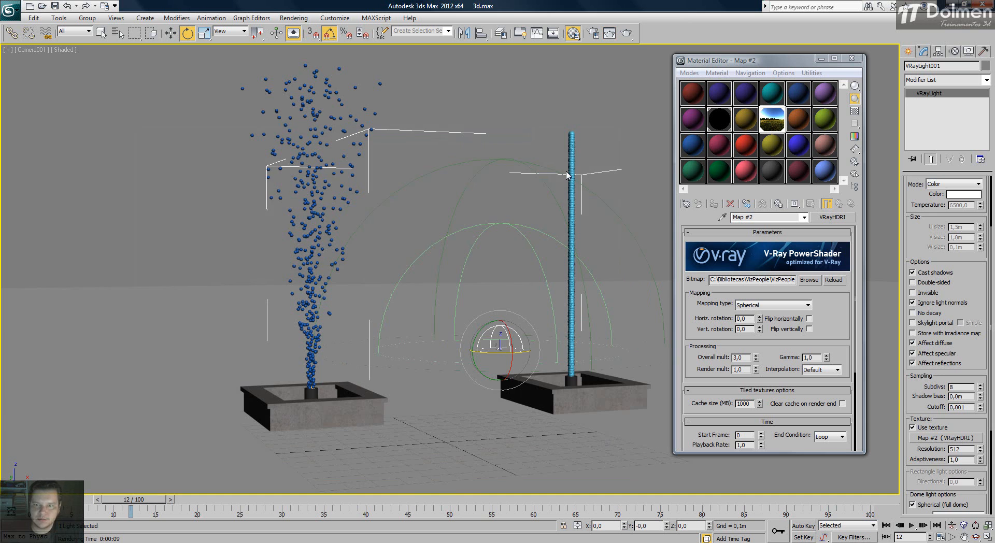
Reopen the particle flow of PF Source 002 and set its Birth 005 amount to 301.
{"action": "left_click", "coordinate": [571, 174]}
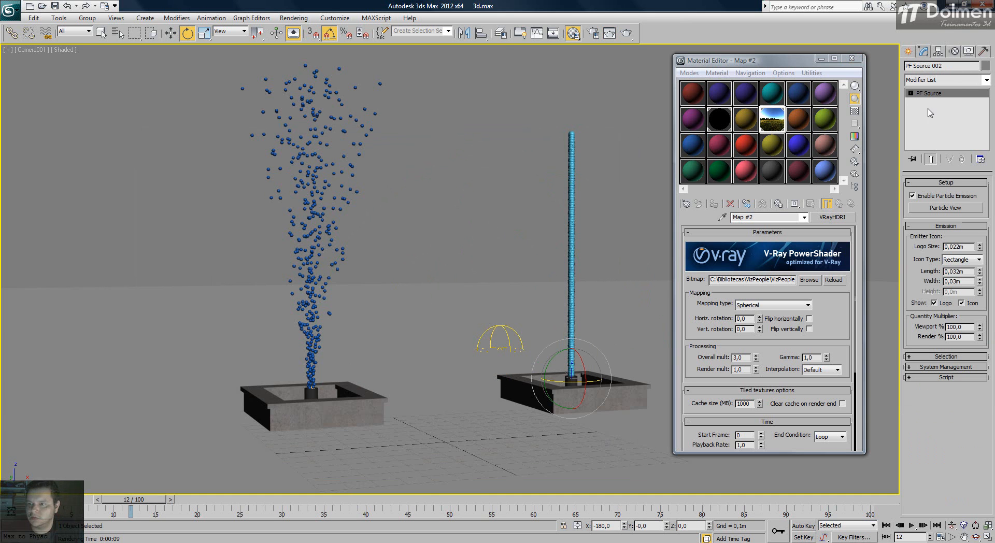
{"action": "left_click", "coordinate": [931, 208]}
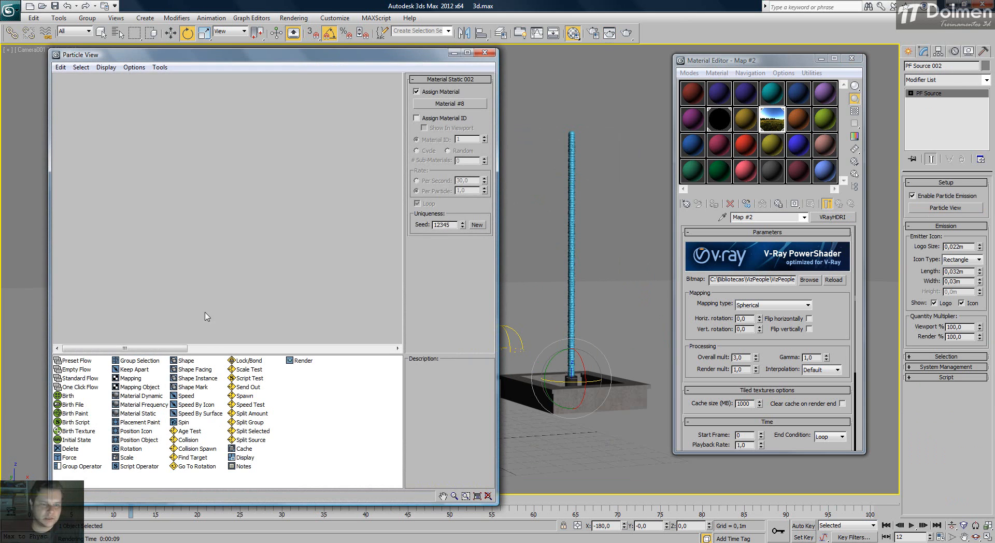
{"action": "middle_click_drag", "start_coordinate": [201, 226], "coordinate": [236, 249]}
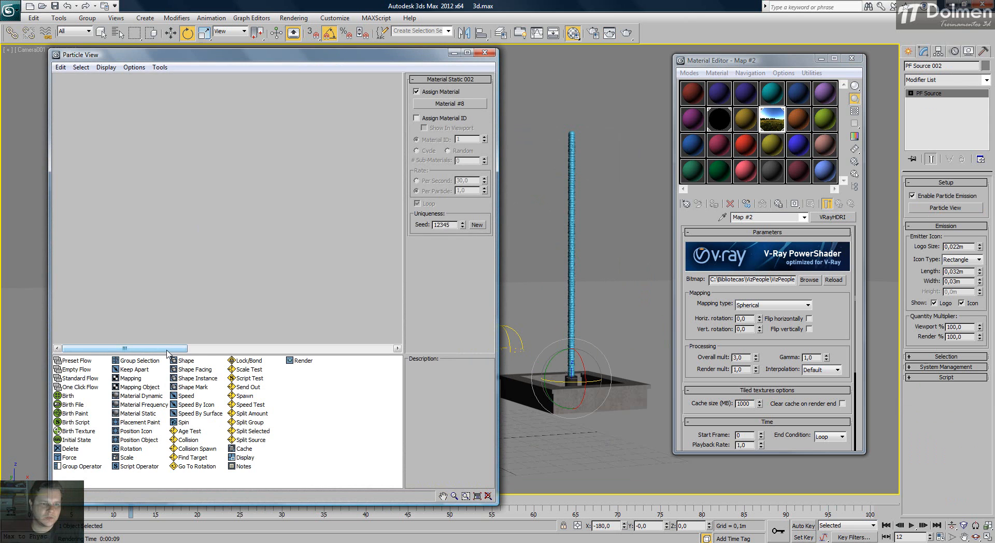
{"action": "left_click_drag", "start_coordinate": [174, 348], "coordinate": [305, 349]}
{"action": "left_click", "coordinate": [196, 96]}
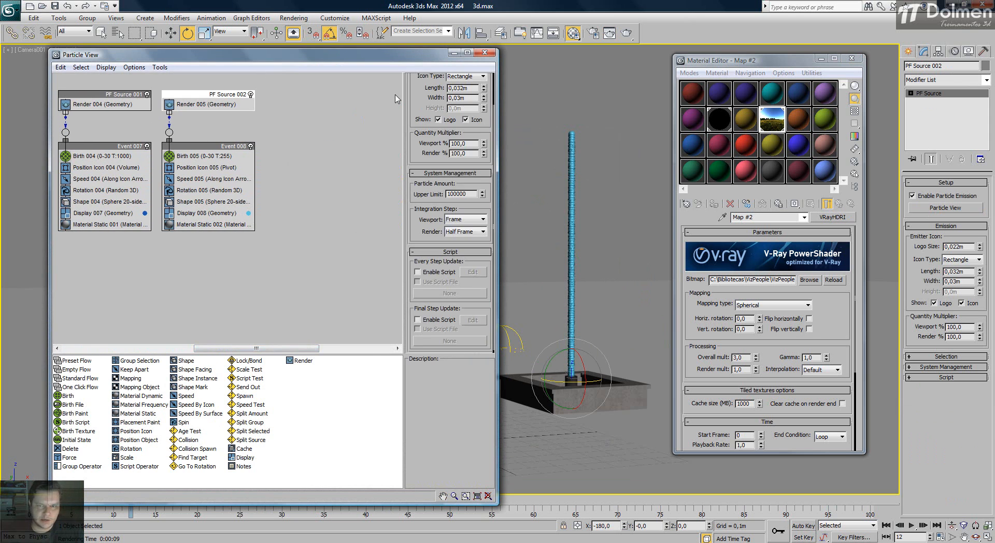
{"action": "left_click_drag", "start_coordinate": [420, 106], "coordinate": [418, 267]}
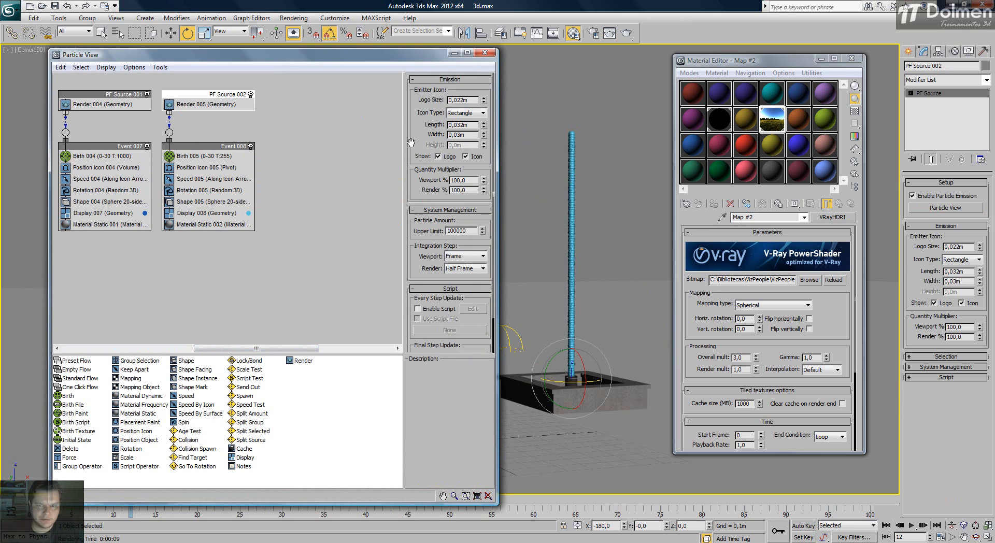
{"action": "left_click", "coordinate": [194, 156]}
{"action": "left_click", "coordinate": [195, 157]}
{"action": "left_click_drag", "start_coordinate": [482, 117], "coordinate": [482, 110]}
Set the Speed 005 operator's speed to 3,619m and its variation to 0,187m.
{"action": "left_click", "coordinate": [195, 167]}
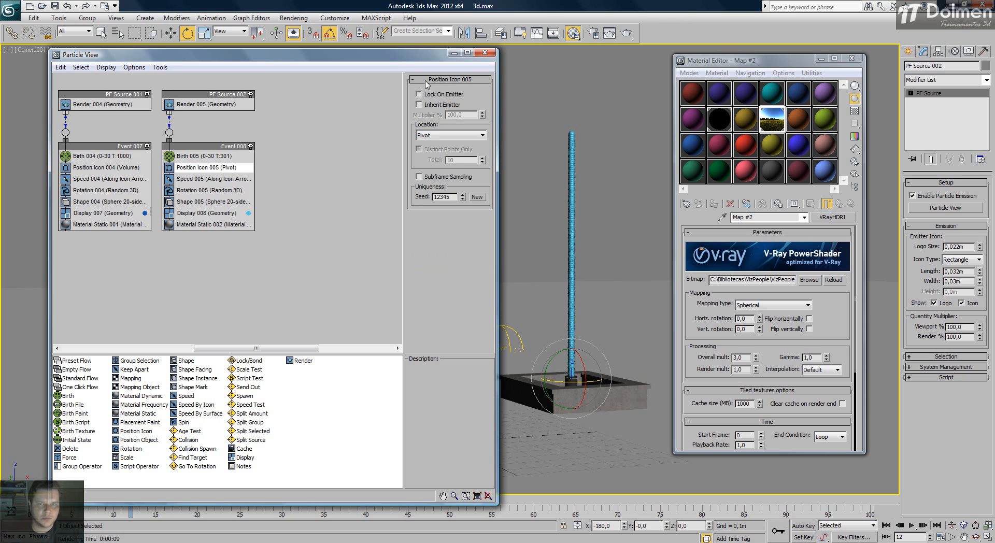
{"action": "left_click", "coordinate": [202, 179]}
{"action": "mouse_move", "coordinate": [484, 92]}
{"action": "left_mouse_down"}
{"action": "mouse_move", "coordinate": [490, 84]}
{"action": "mouse_move", "coordinate": [485, 100]}
{"action": "left_mouse_up"}
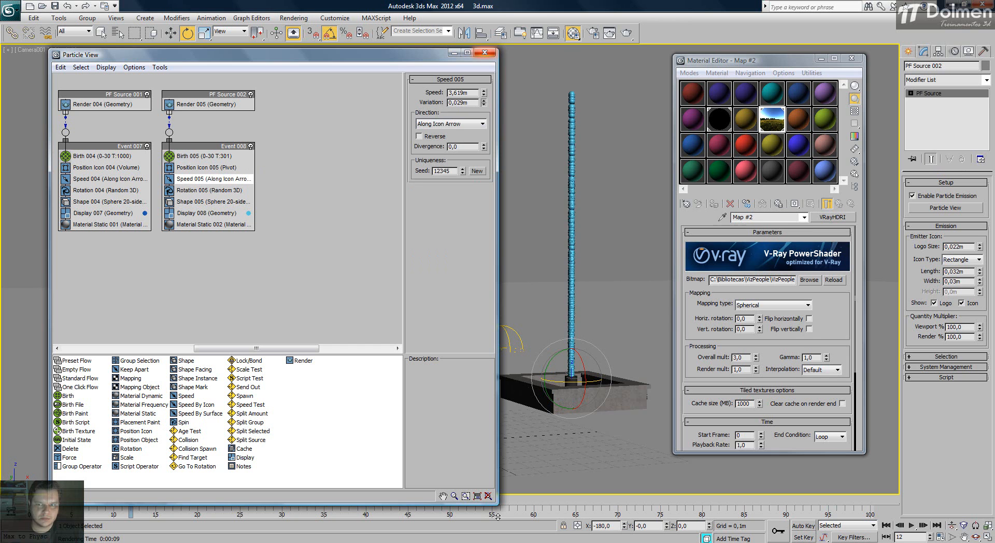
{"action": "left_click_drag", "start_coordinate": [503, 325], "coordinate": [505, 261]}
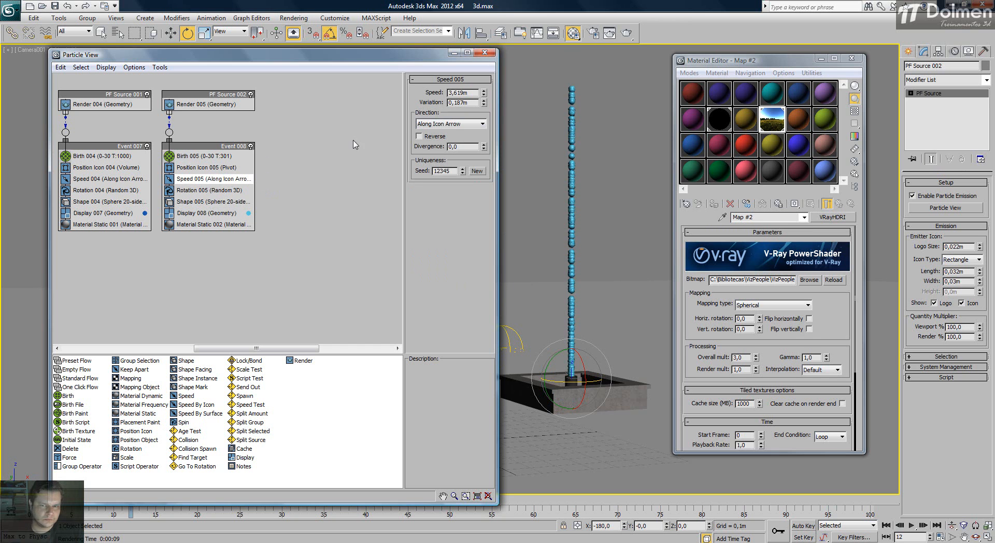
Enable Reverse on the Speed 005 operator, set its variation to 0,137m, and keep the divergence at 0,0 after trying 2,5.
{"action": "left_click", "coordinate": [419, 136]}
{"action": "mouse_move", "coordinate": [485, 149]}
{"action": "left_mouse_down"}
{"action": "mouse_move", "coordinate": [486, 136]}
{"action": "mouse_move", "coordinate": [484, 145]}
{"action": "left_mouse_up"}
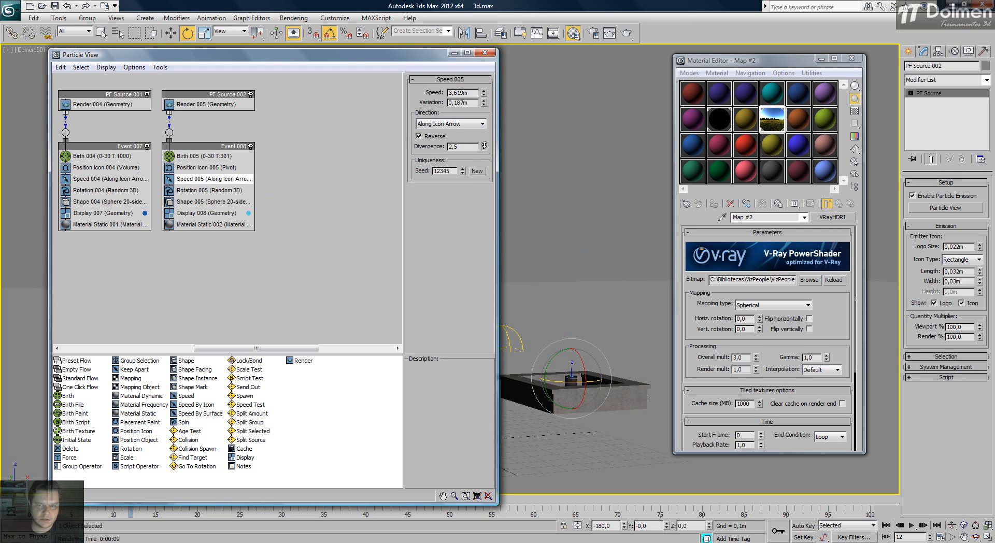
{"action": "left_click", "coordinate": [452, 123]}
{"action": "left_click", "coordinate": [448, 133]}
{"action": "left_click_drag", "start_coordinate": [484, 104], "coordinate": [481, 130]}
{"action": "right_click", "coordinate": [484, 147]}
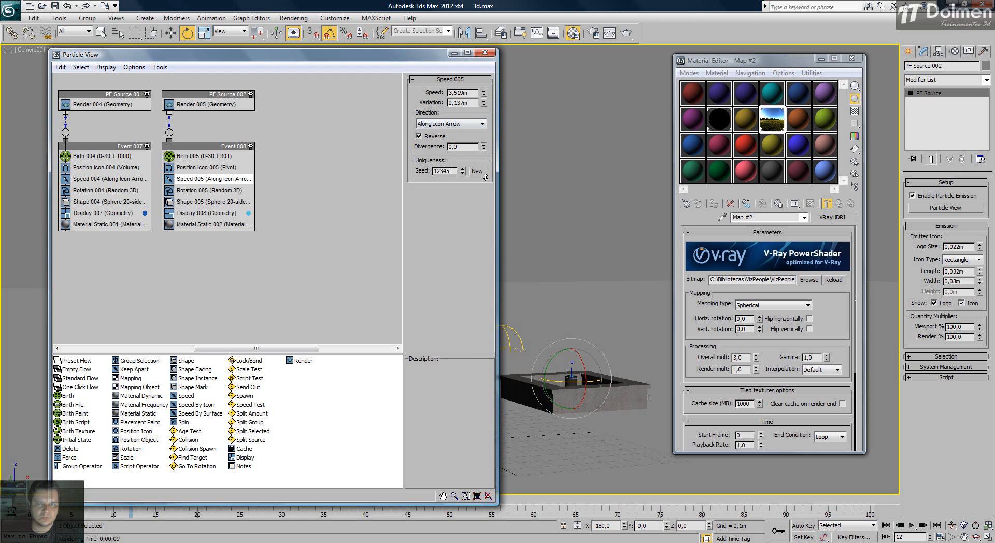
Reduce the Shape 005 particle size to 0,011m and start a test render of the camera view.
{"action": "left_click", "coordinate": [191, 191]}
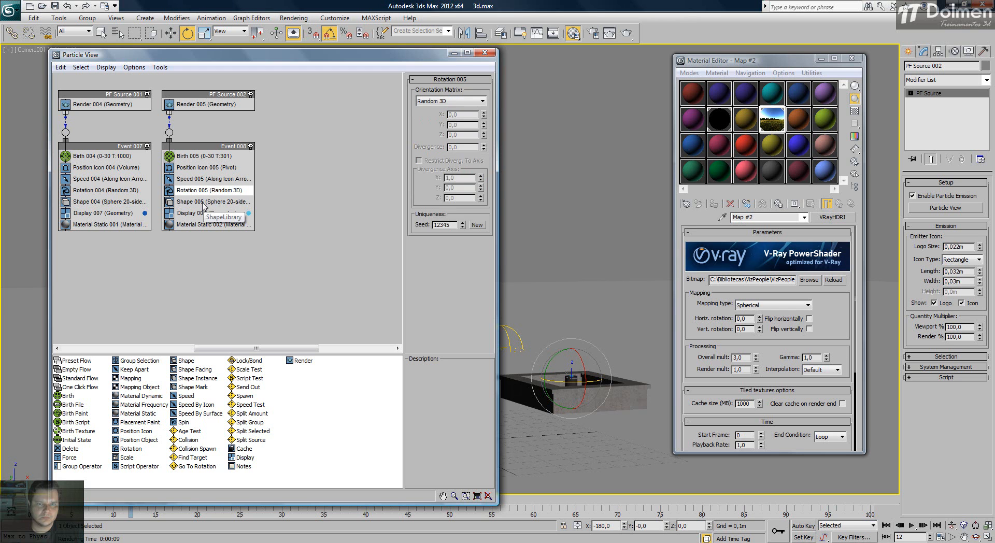
{"action": "left_click", "coordinate": [205, 203]}
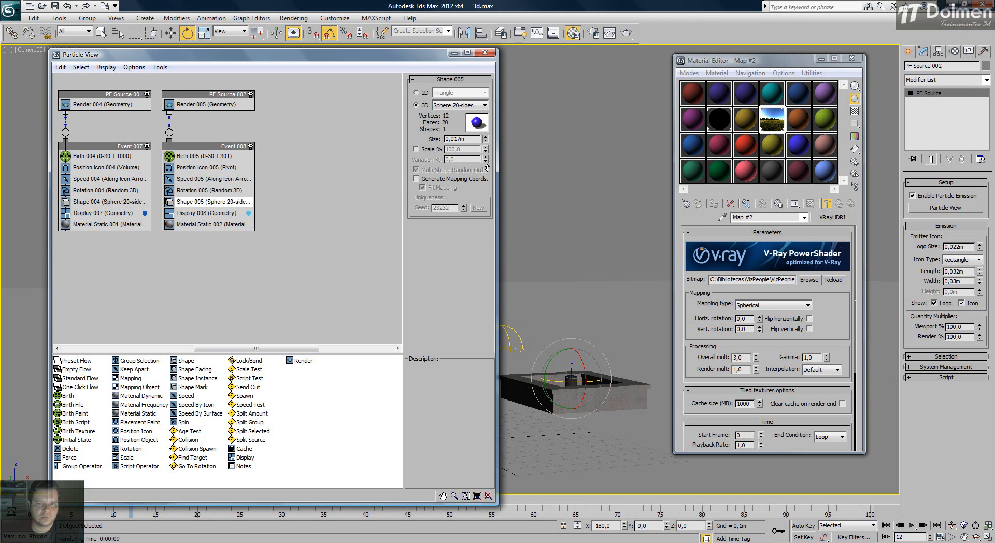
{"action": "left_click", "coordinate": [627, 34]}
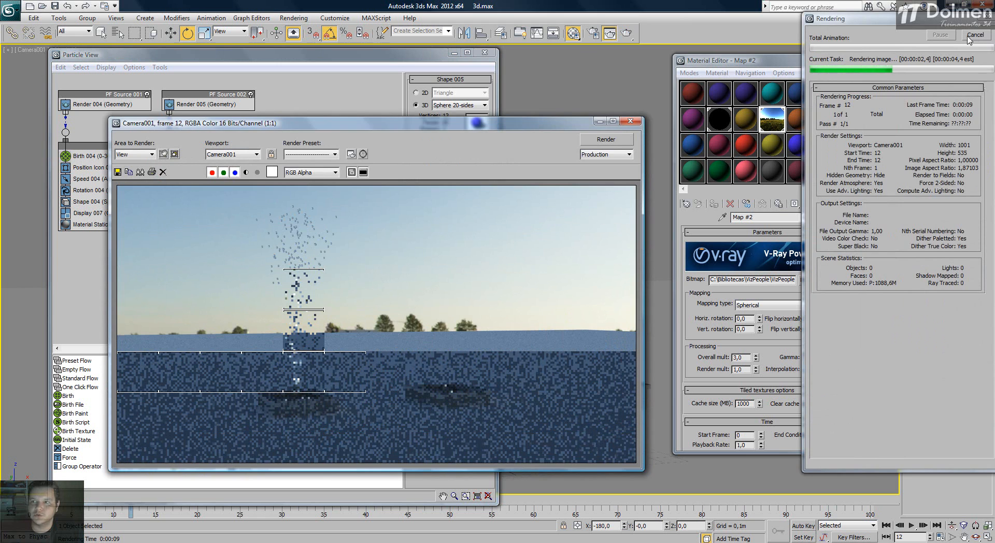
{"action": "left_click", "coordinate": [630, 120]}
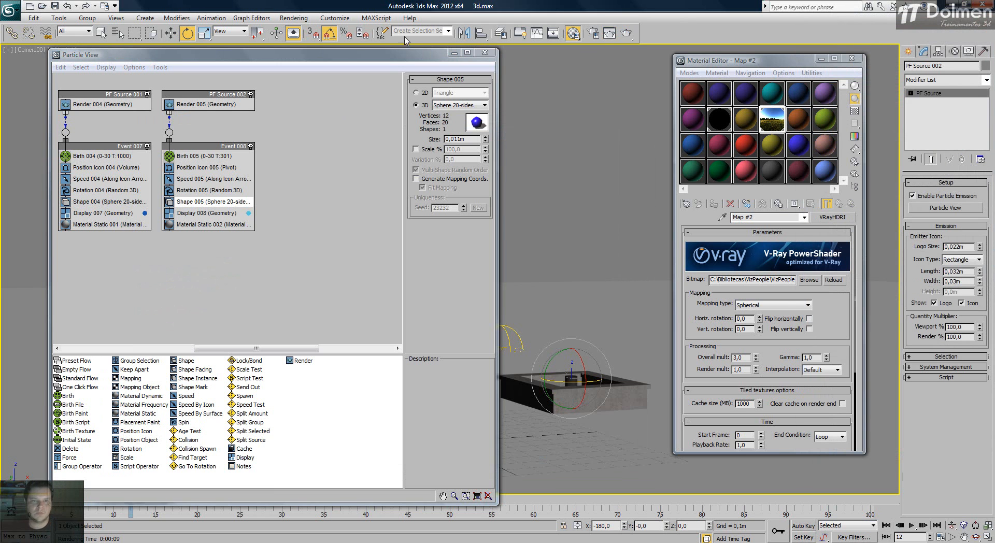
Set the particle amount of the Birth 005 operator in PF Source 002 to 351.
{"action": "left_click_drag", "start_coordinate": [398, 62], "coordinate": [397, 107]}
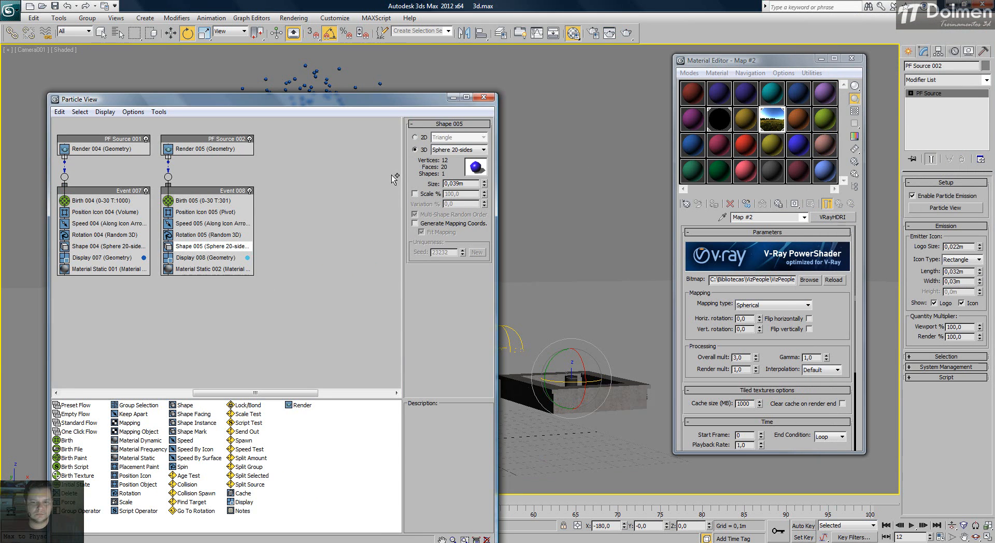
{"action": "left_click", "coordinate": [213, 224]}
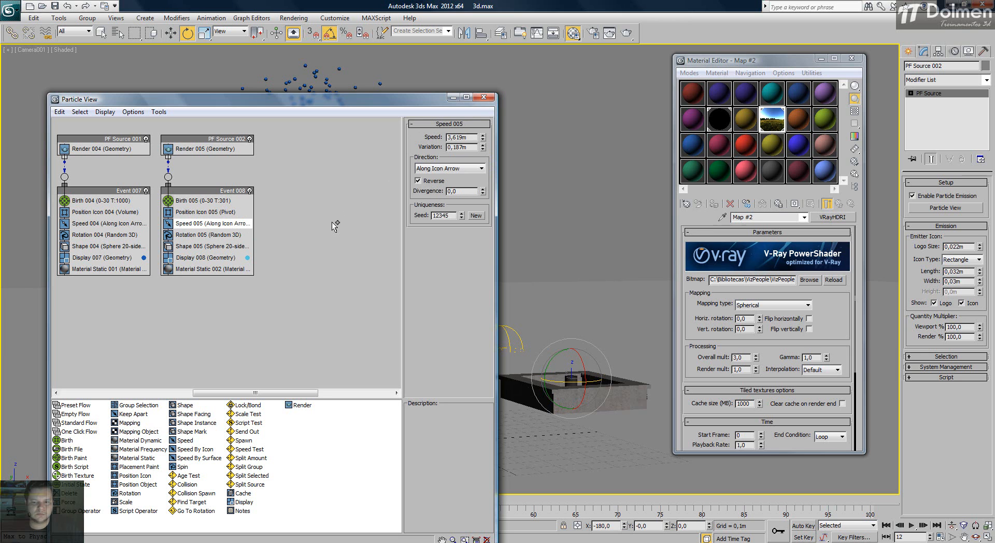
{"action": "left_click", "coordinate": [228, 139]}
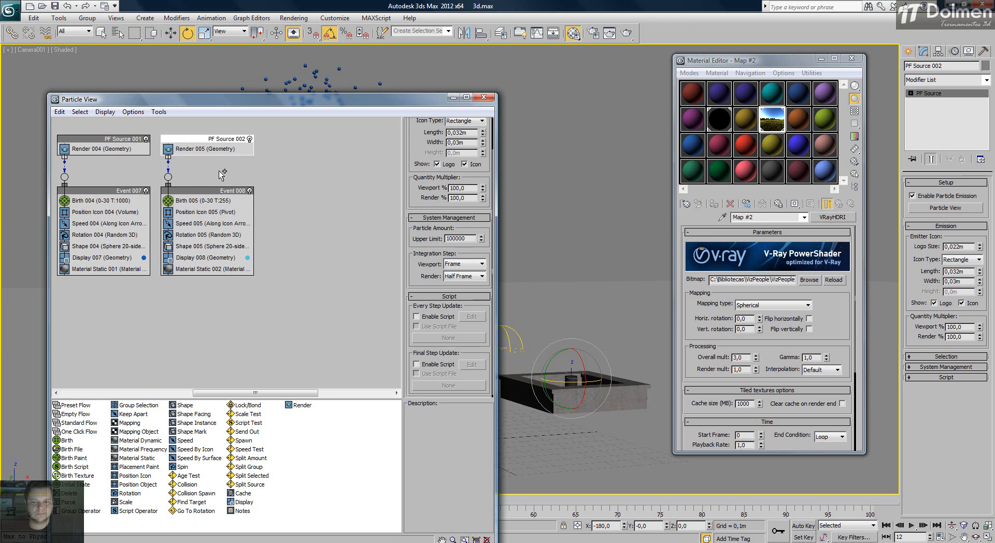
{"action": "left_click", "coordinate": [206, 201]}
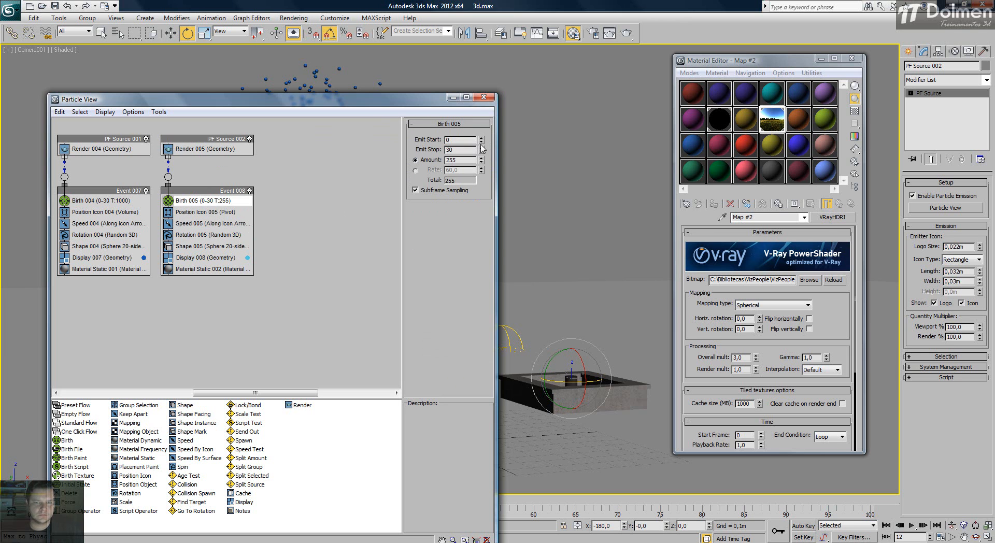
{"action": "left_click_drag", "start_coordinate": [481, 160], "coordinate": [485, 113]}
Turn off Reverse on the Speed 005 operator and set its variation to 0,12m and divergence to 2,5.
{"action": "left_click", "coordinate": [220, 212]}
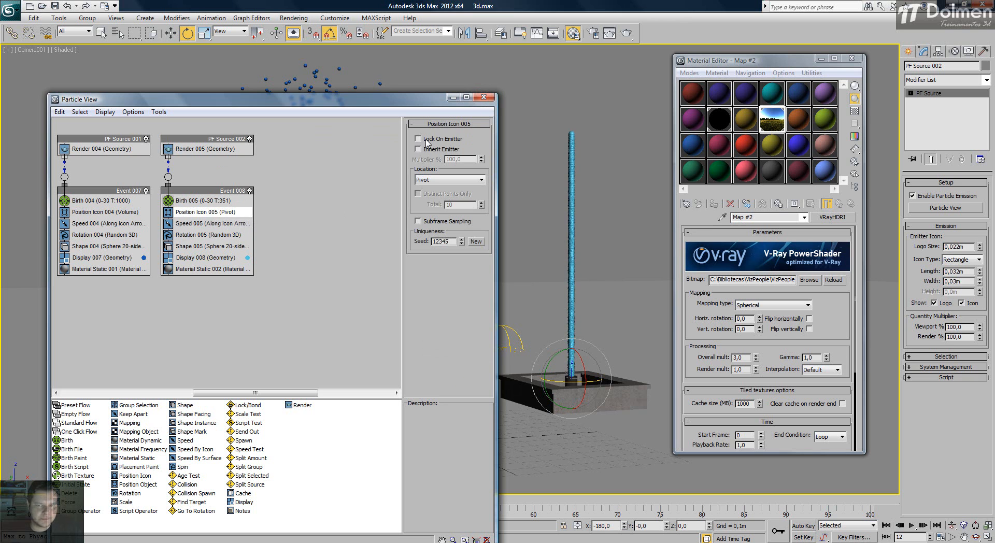
{"action": "left_click", "coordinate": [199, 223]}
{"action": "left_click_drag", "start_coordinate": [482, 138], "coordinate": [475, 168]}
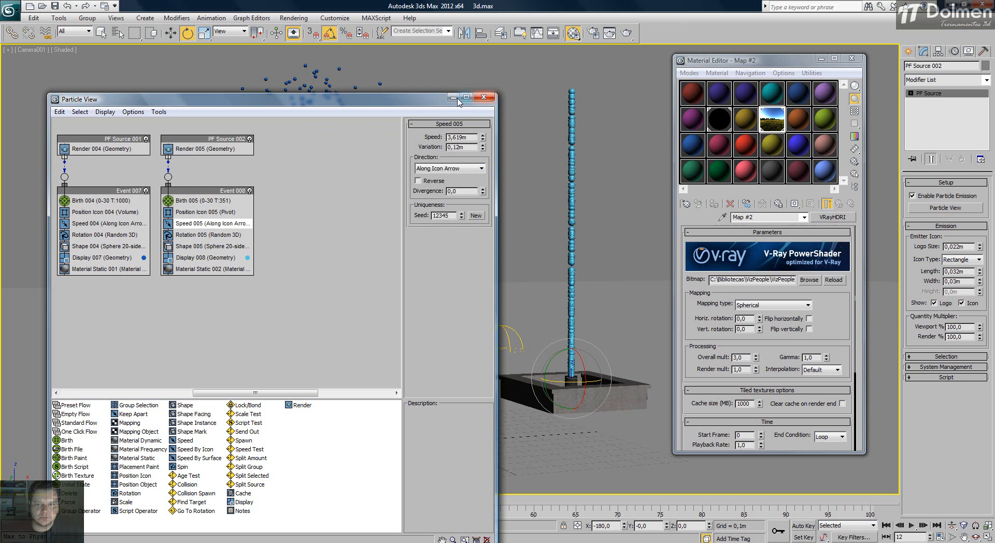
{"action": "left_click_drag", "start_coordinate": [483, 191], "coordinate": [483, 189]}
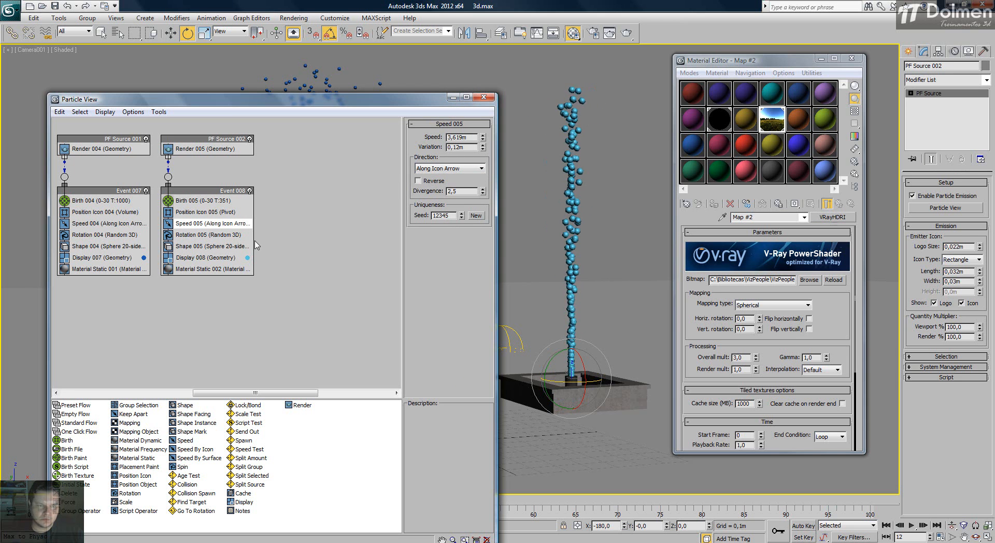
Reduce the sphere size in the Shape 005 operator, close Particle View and render the camera view.
{"action": "left_click", "coordinate": [187, 236]}
{"action": "left_click", "coordinate": [186, 247]}
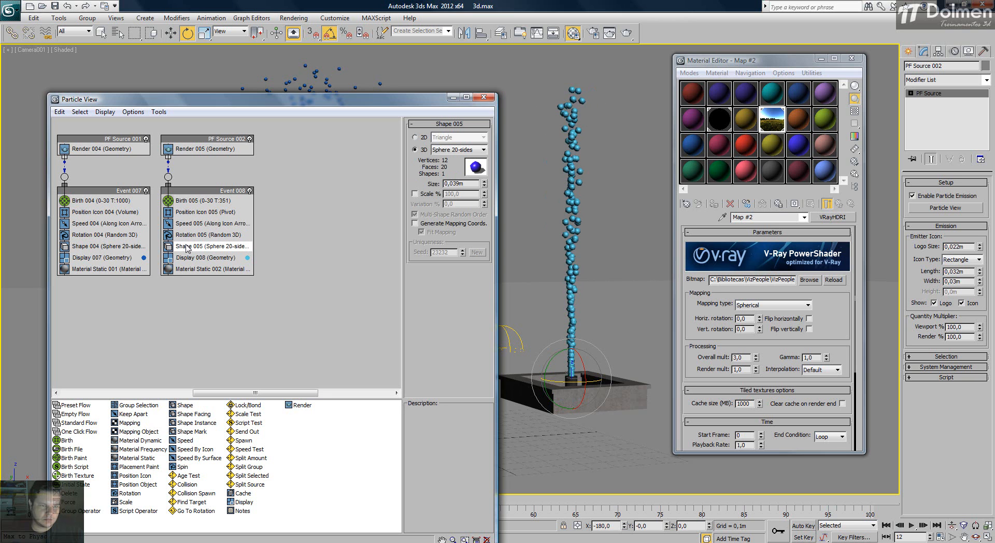
{"action": "left_click_drag", "start_coordinate": [483, 190], "coordinate": [484, 207]}
{"action": "left_click", "coordinate": [484, 97]}
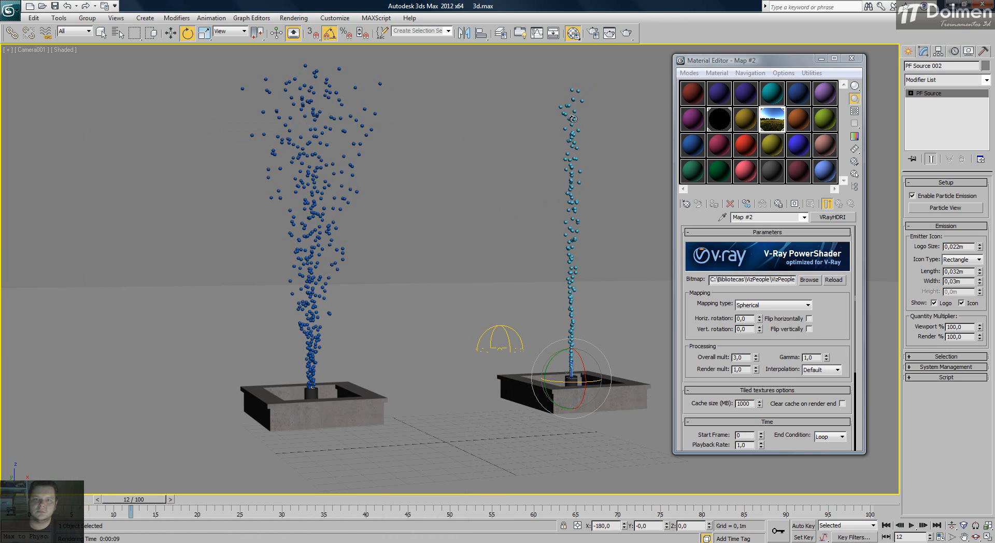
{"action": "left_click", "coordinate": [626, 33]}
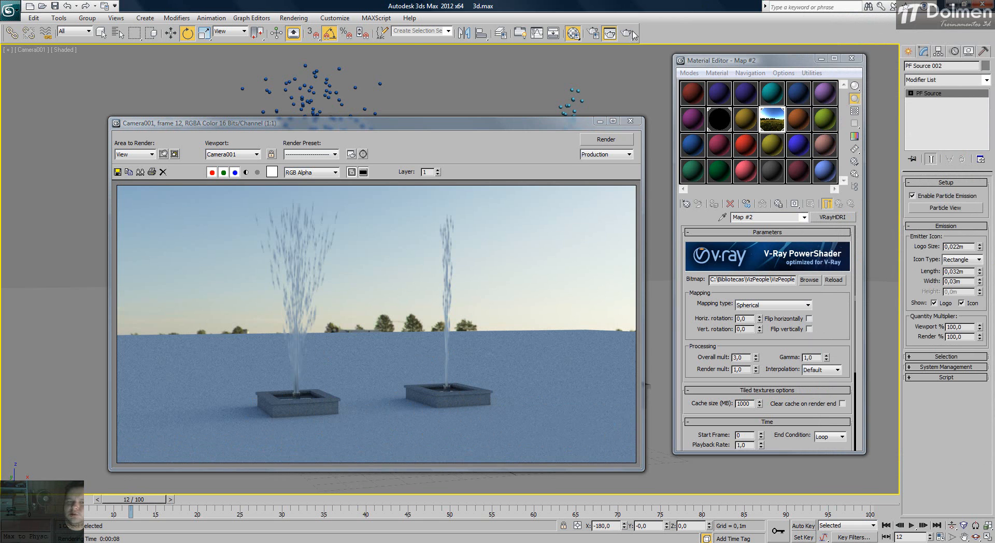
Set the duration of the Motion Blur render effect to 0,95.
{"action": "left_click", "coordinate": [294, 18]}
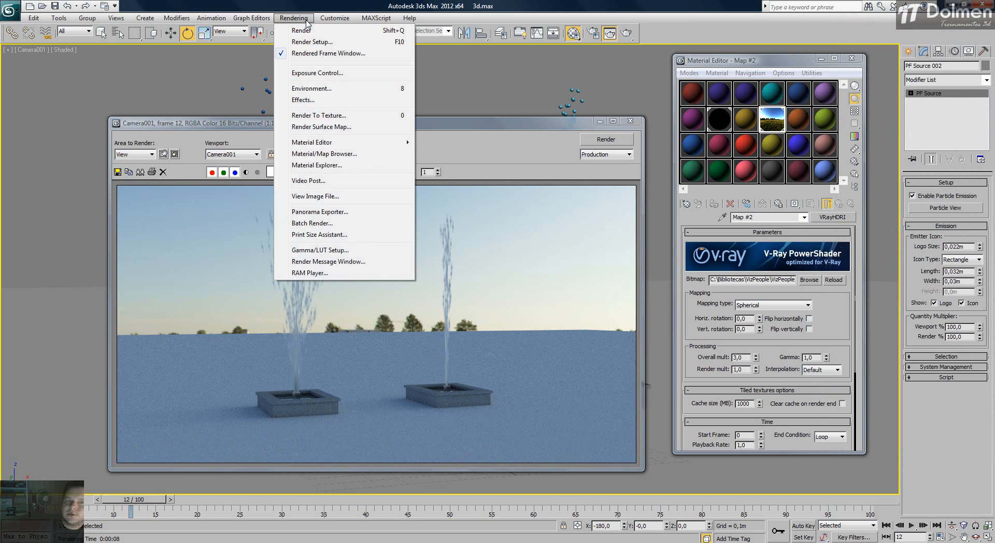
{"action": "left_click", "coordinate": [306, 100]}
{"action": "left_click", "coordinate": [279, 112]}
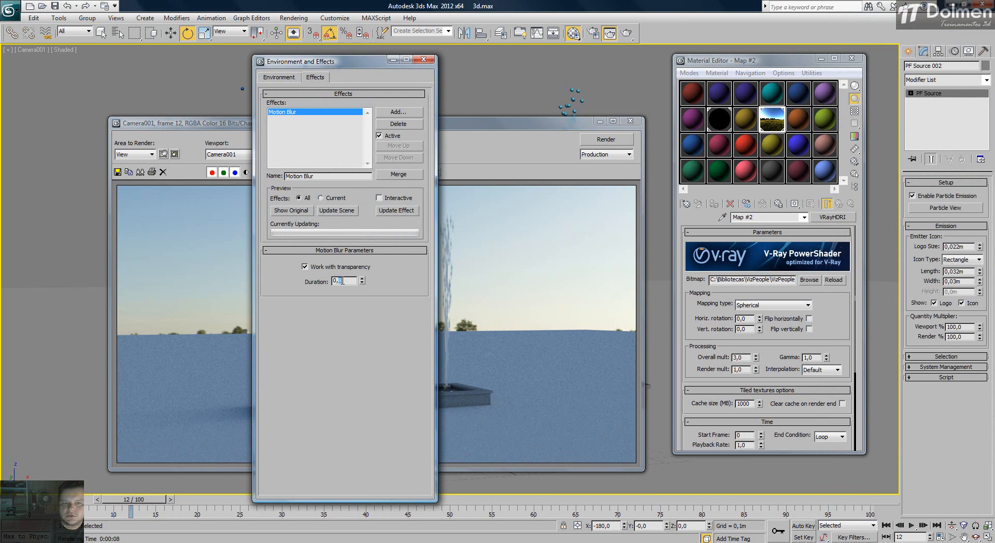
{"action": "type", "text": "95"}
{"action": "key", "text": "Return"}
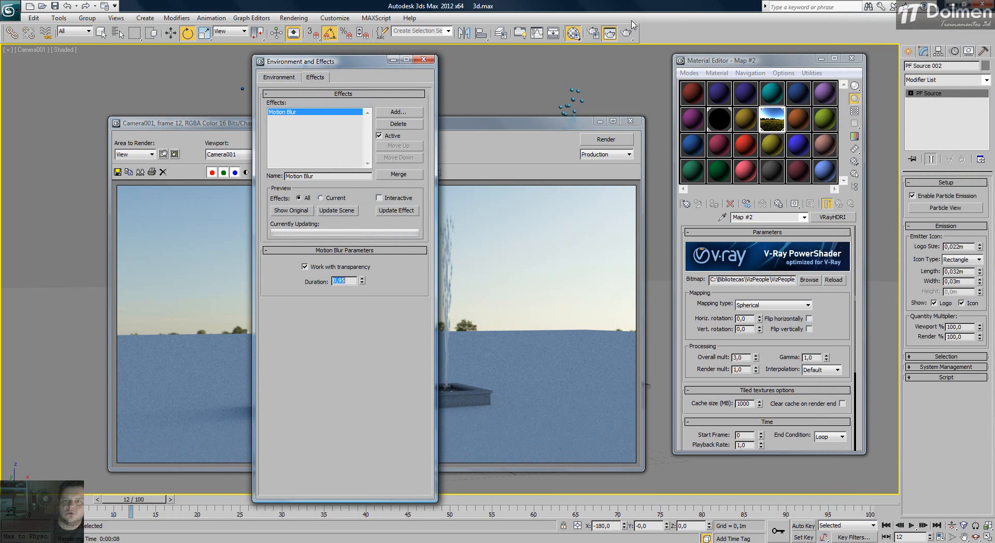
Unlock the Fresnel IOR of Material #8, set it to 1,8 and the refraction IOR to 1,5, and render again.
{"action": "left_click", "coordinate": [719, 124]}
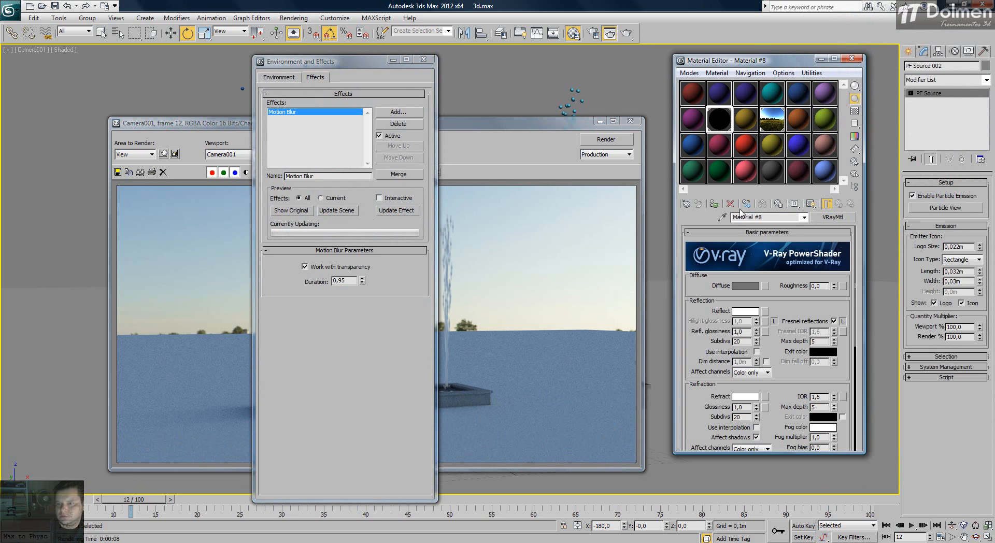
{"action": "left_click", "coordinate": [843, 321]}
{"action": "left_click", "coordinate": [833, 329]}
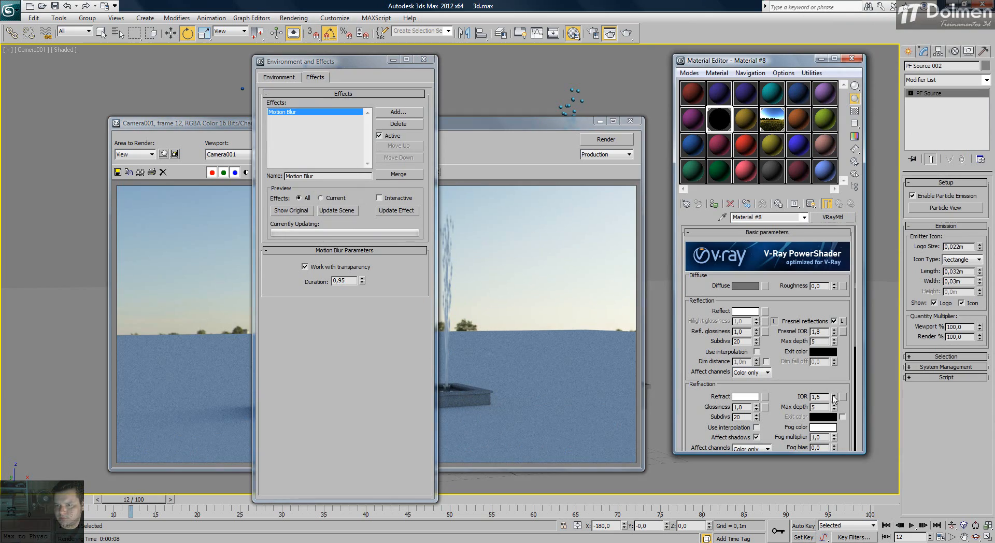
{"action": "left_click", "coordinate": [617, 140]}
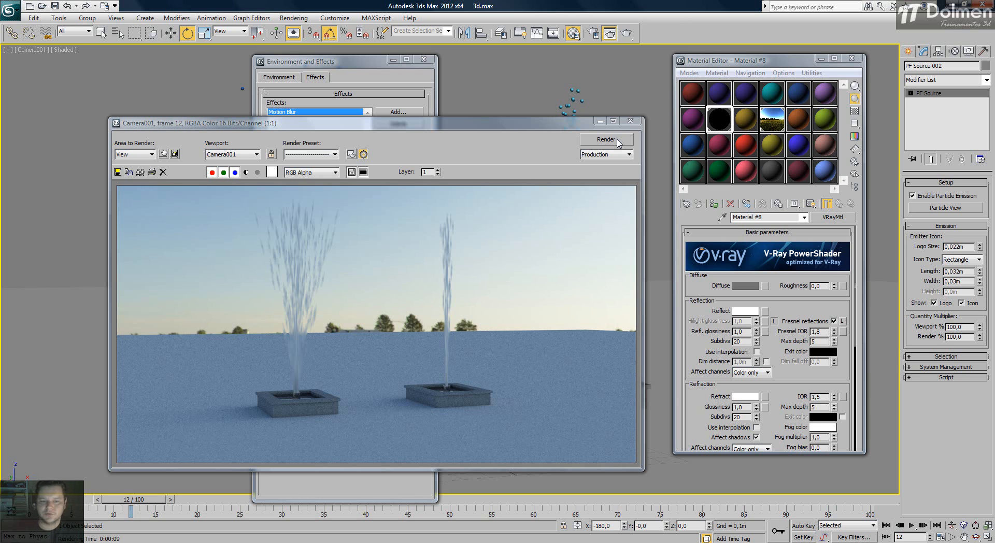
Switch to Firefox and look through the posts on the Dolmen Treinamentos 3d Facebook page.
{"action": "mouse_move", "coordinate": [290, 542]}
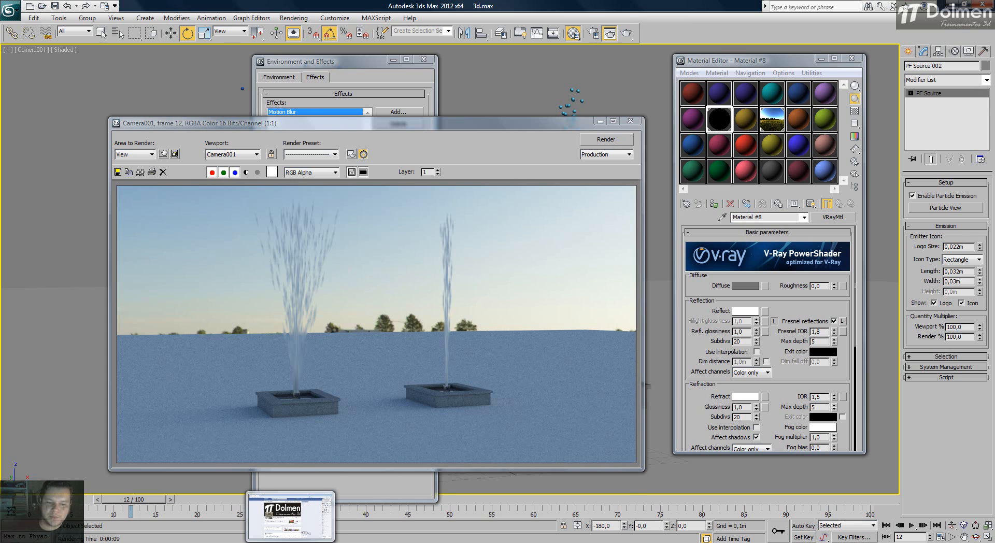
{"action": "left_click", "coordinate": [290, 516]}
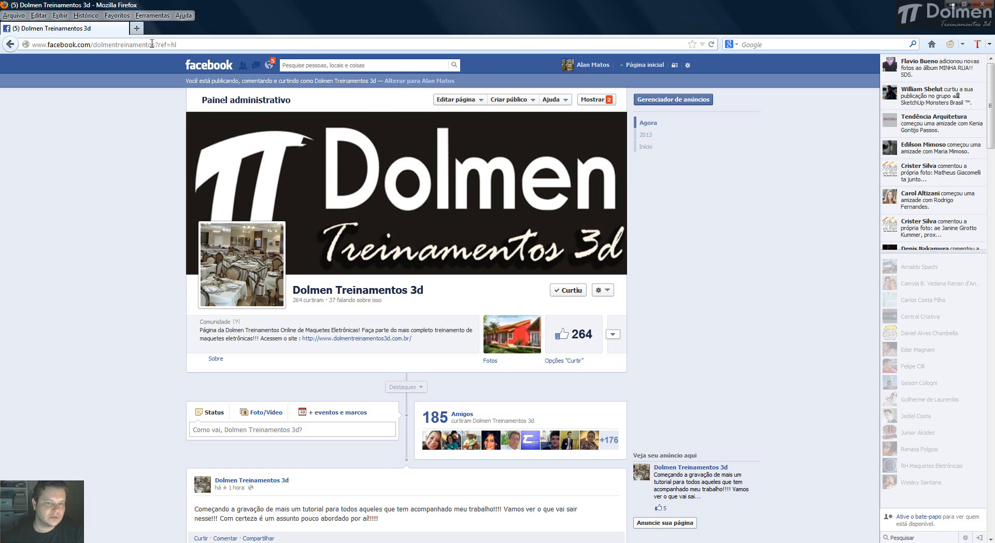
{"action": "scroll", "coordinate": [128, 207], "scroll_direction": "down", "scroll_amount": 10}
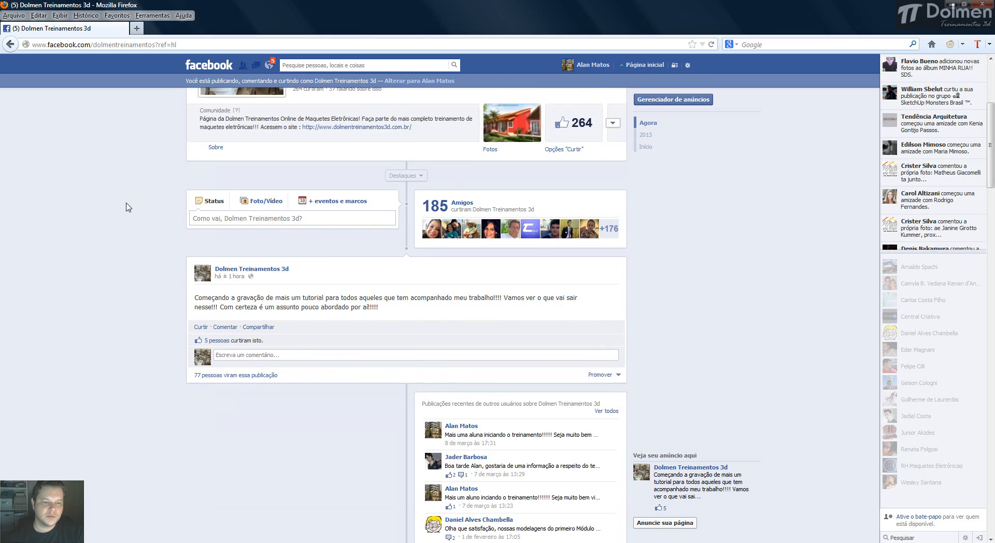
{"action": "scroll", "coordinate": [128, 208], "scroll_direction": "down", "scroll_amount": 5}
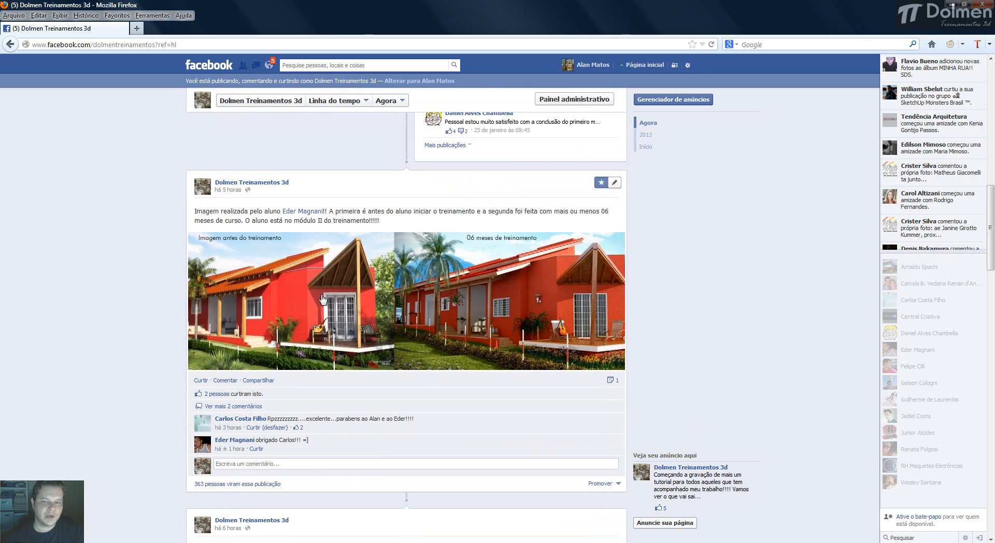
{"action": "scroll", "coordinate": [126, 295], "scroll_direction": "down", "scroll_amount": 15}
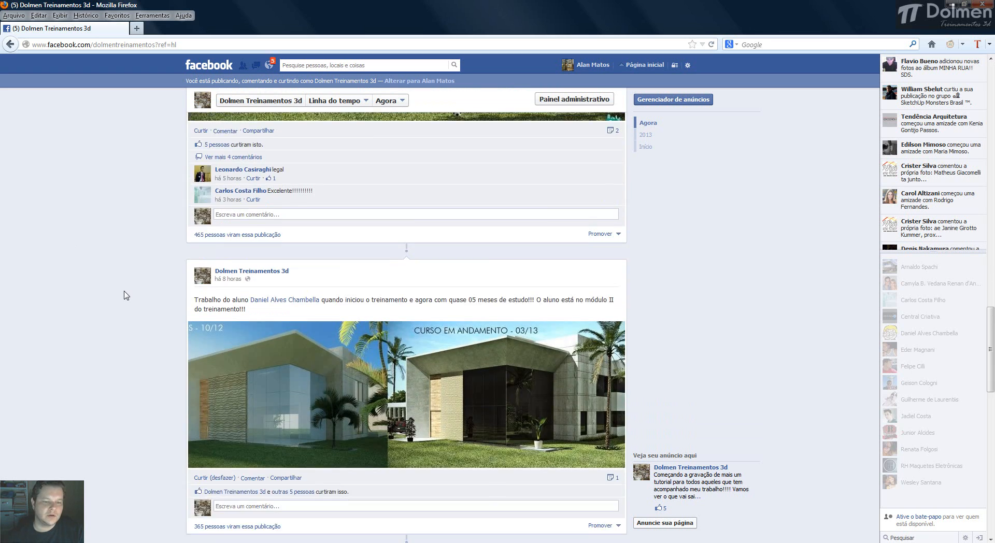
{"action": "scroll", "coordinate": [126, 295], "scroll_direction": "up", "scroll_amount": 20}
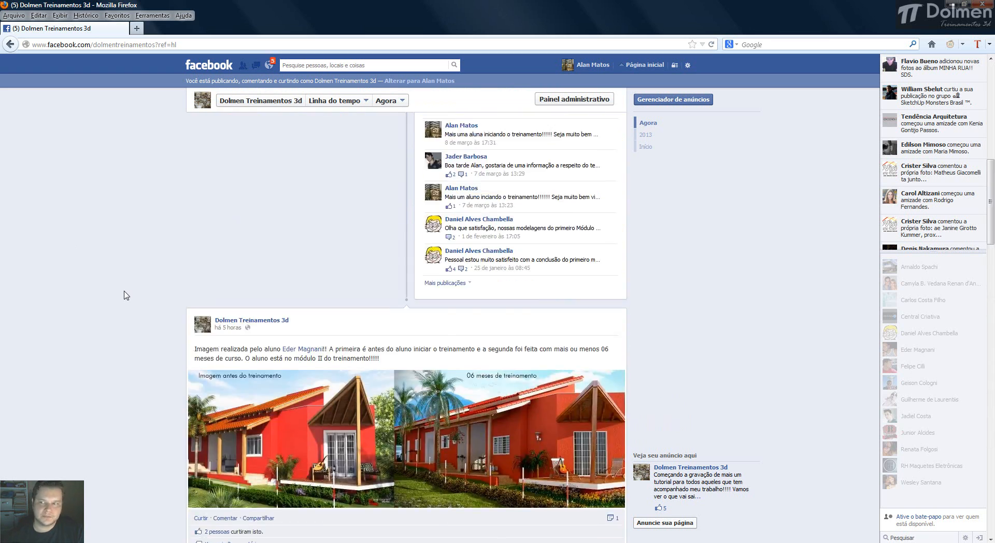
{"action": "scroll", "coordinate": [124, 295], "scroll_direction": "up", "scroll_amount": 5}
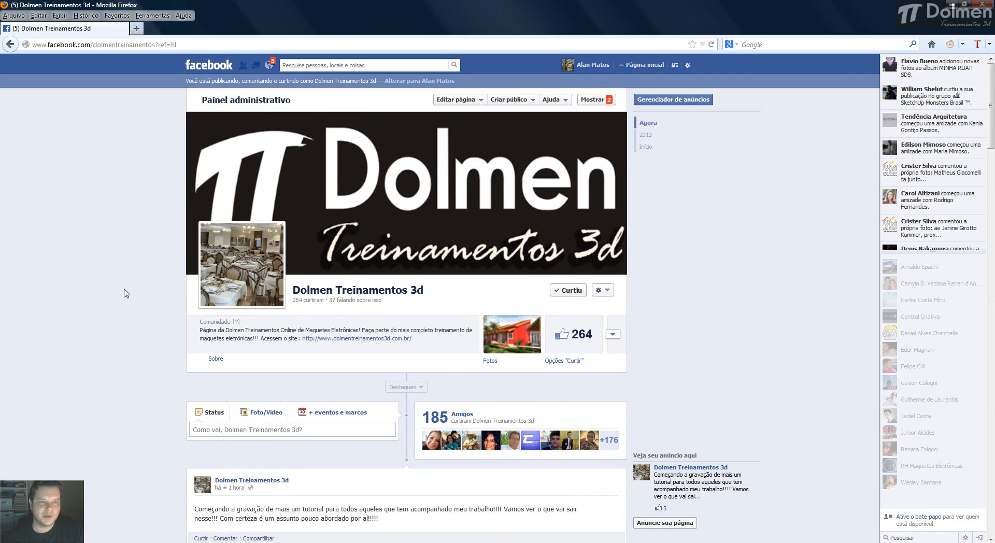
Open the bookmarked Dolmen Treinamentos 3d website and review its course description and the video sections it offers.
{"action": "left_click", "coordinate": [118, 15]}
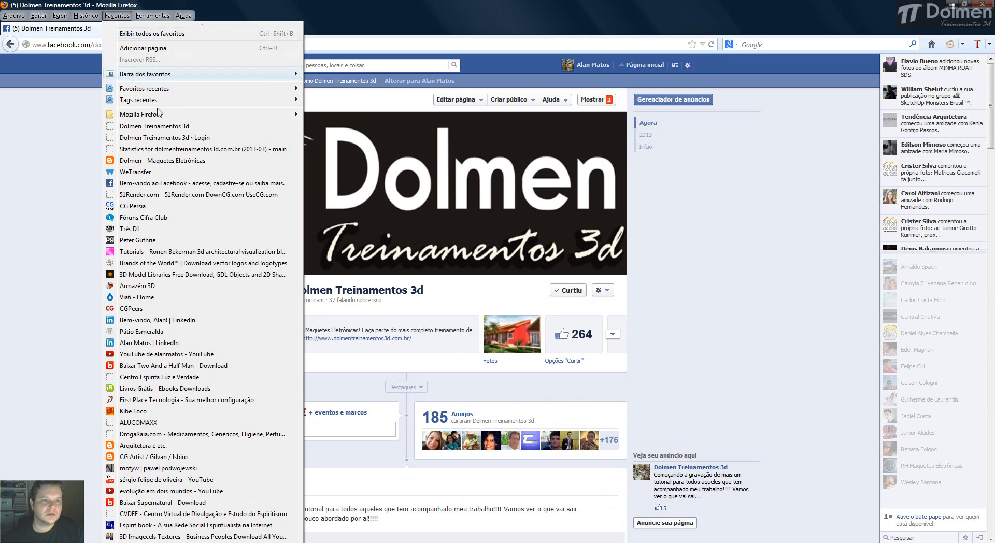
{"action": "left_click", "coordinate": [167, 134]}
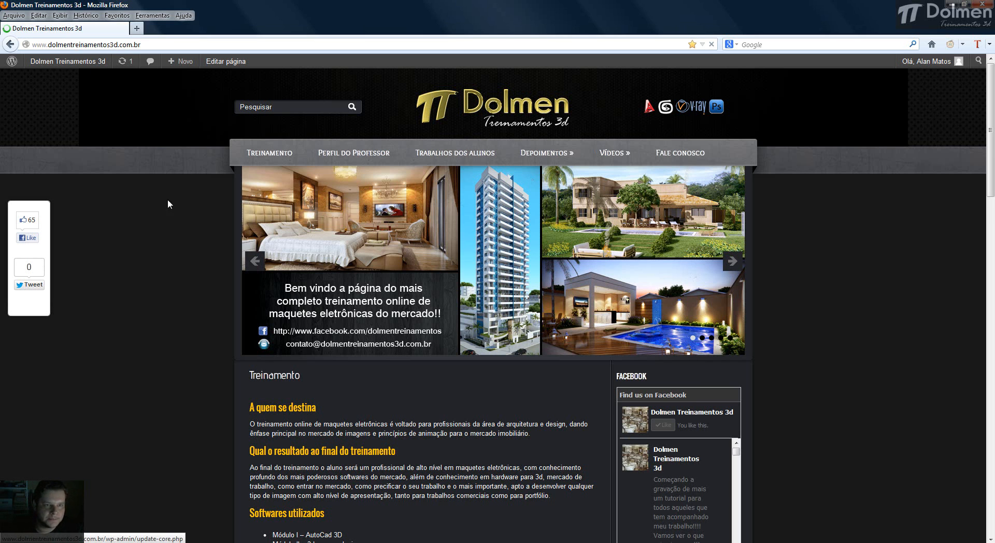
{"action": "scroll", "coordinate": [136, 267], "scroll_direction": "down", "scroll_amount": 2}
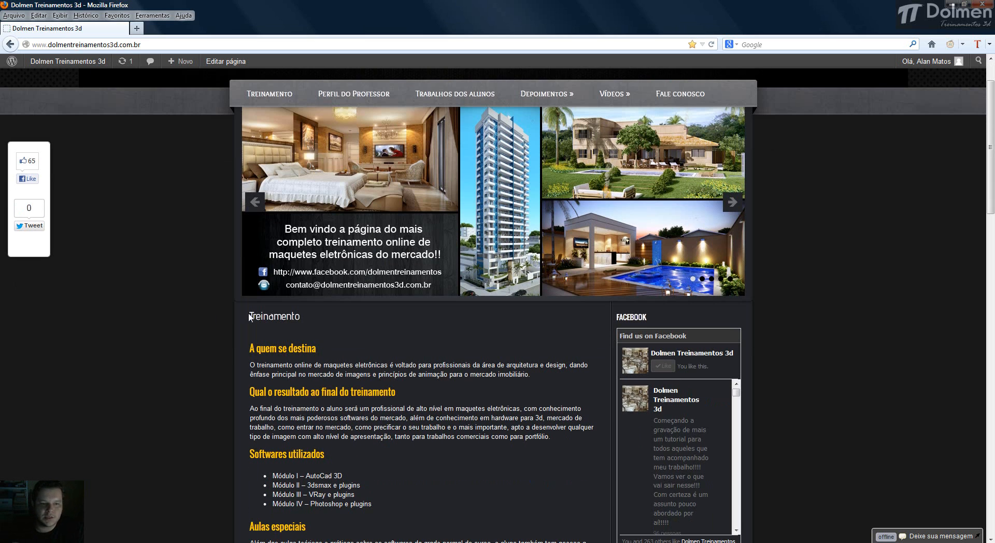
{"action": "scroll", "coordinate": [207, 343], "scroll_direction": "down", "scroll_amount": 4}
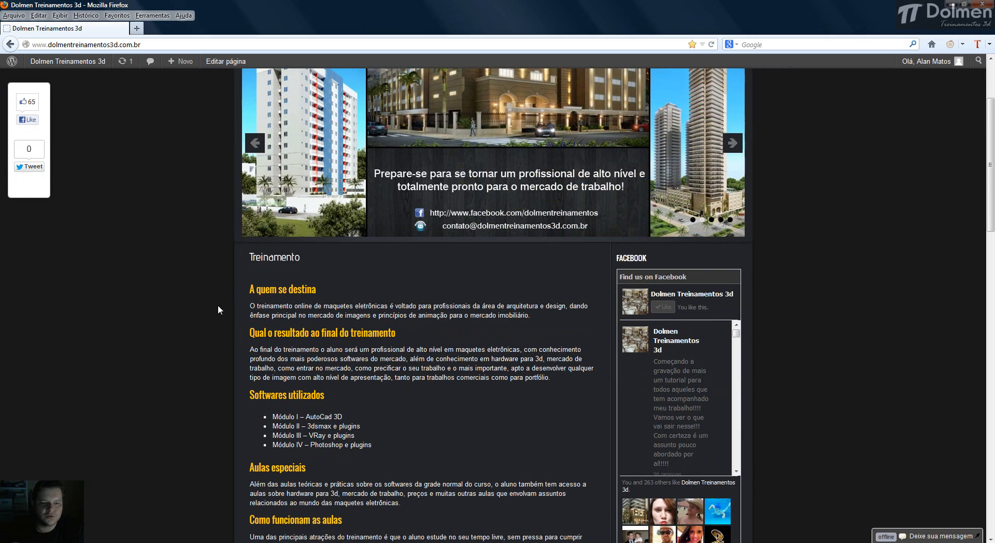
{"action": "scroll", "coordinate": [167, 305], "scroll_direction": "down", "scroll_amount": 6}
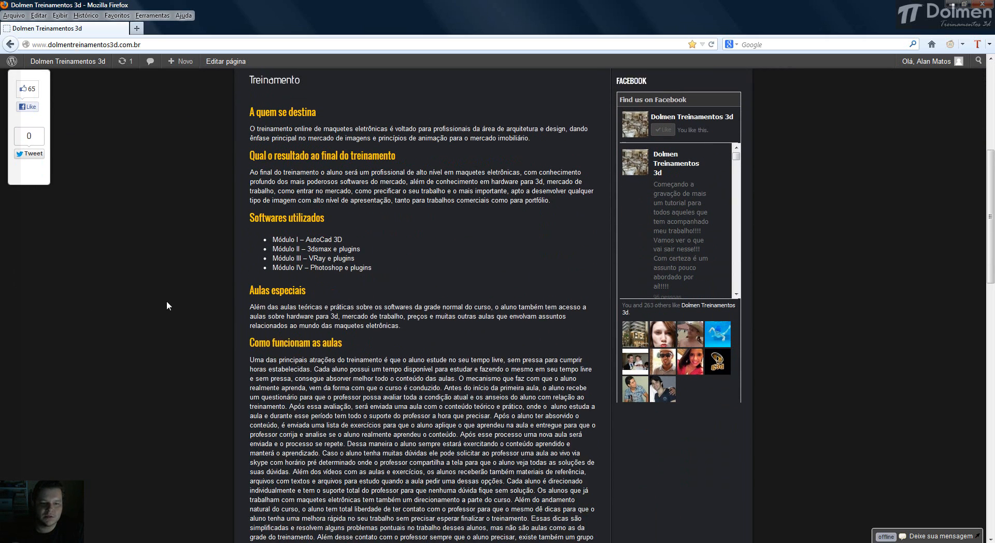
{"action": "scroll", "coordinate": [167, 301], "scroll_direction": "down", "scroll_amount": 6}
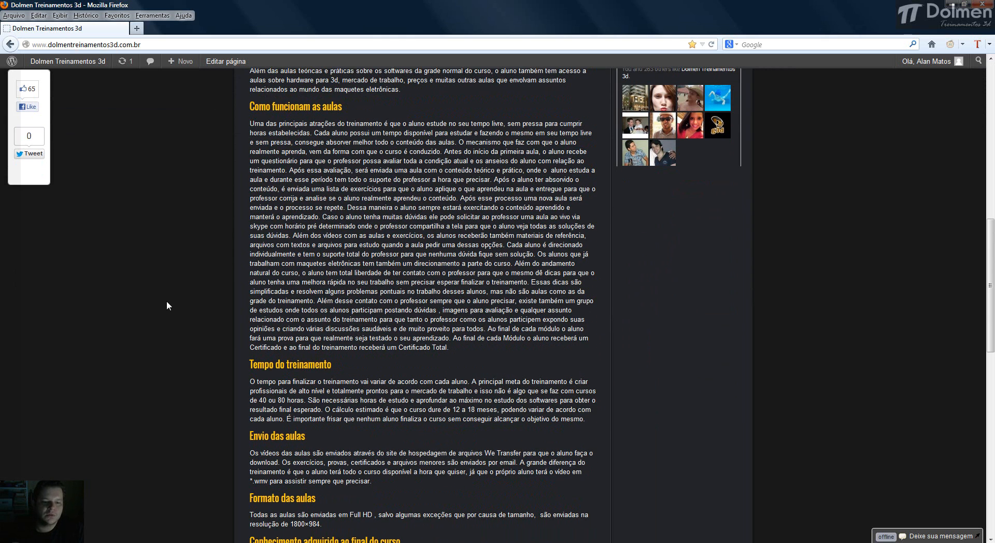
{"action": "scroll", "coordinate": [166, 300], "scroll_direction": "down", "scroll_amount": 4}
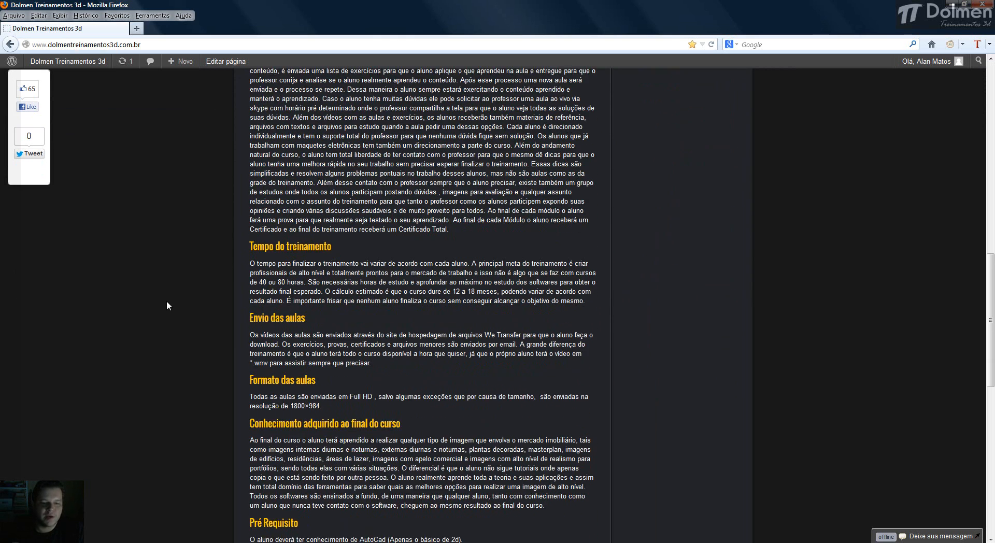
{"action": "scroll", "coordinate": [213, 329], "scroll_direction": "up", "scroll_amount": 12}
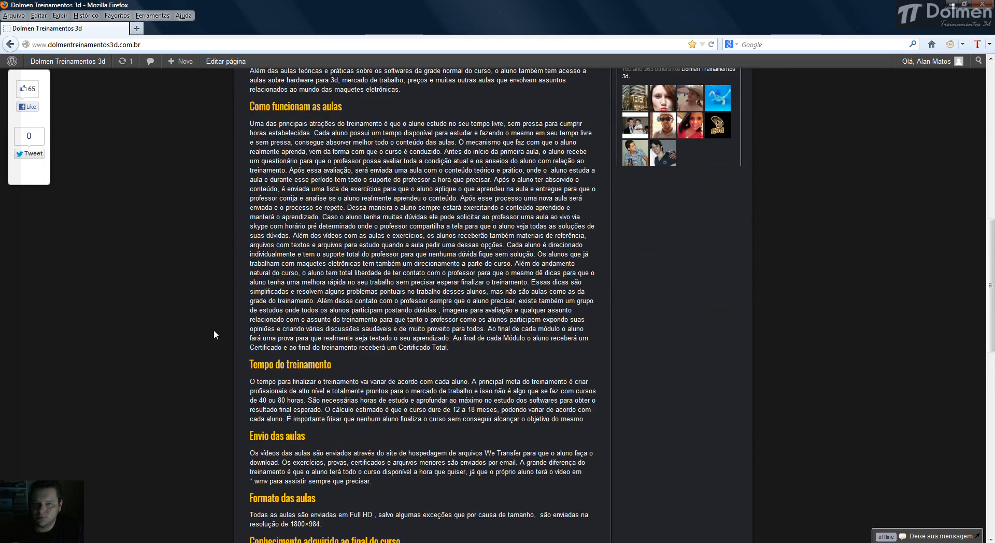
{"action": "scroll", "coordinate": [214, 329], "scroll_direction": "up", "scroll_amount": 10}
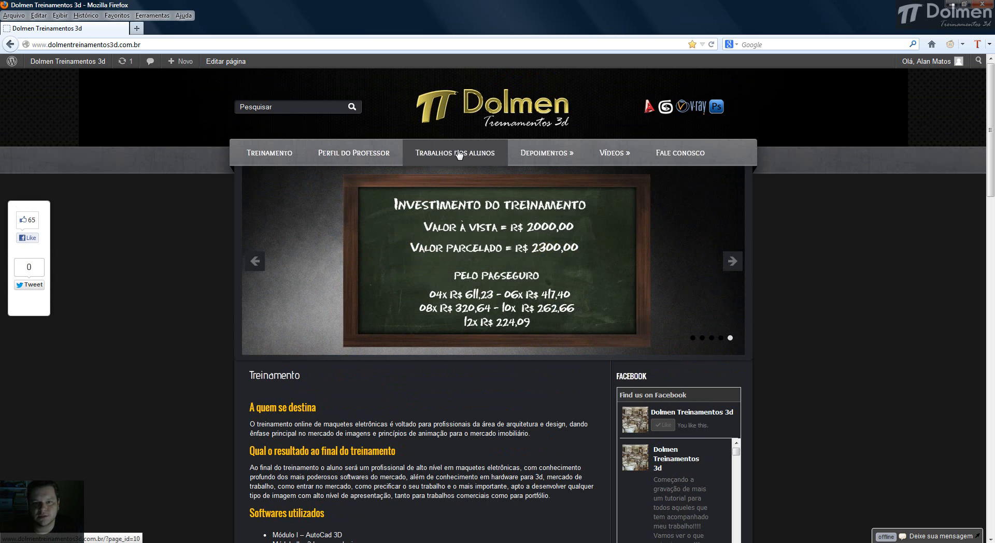
{"action": "mouse_move", "coordinate": [621, 154]}
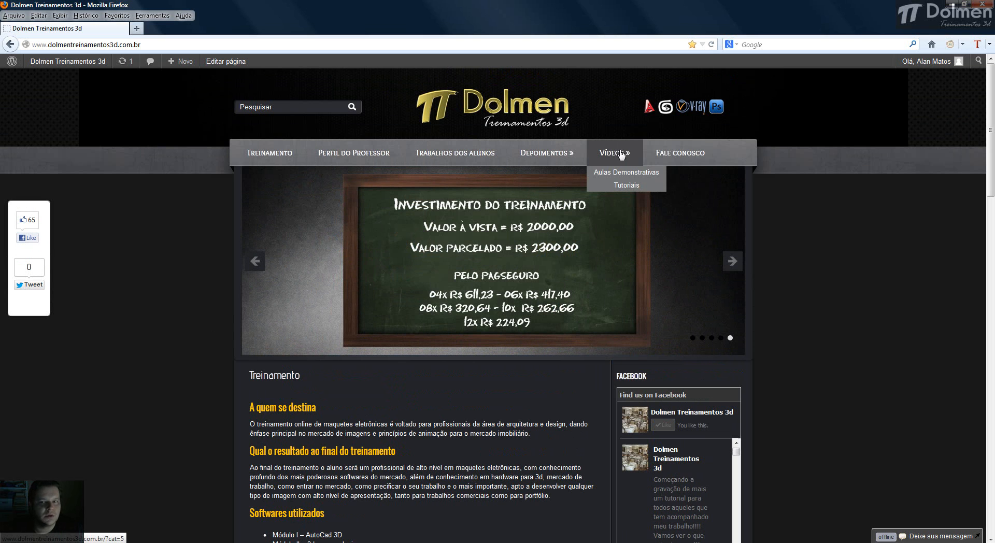